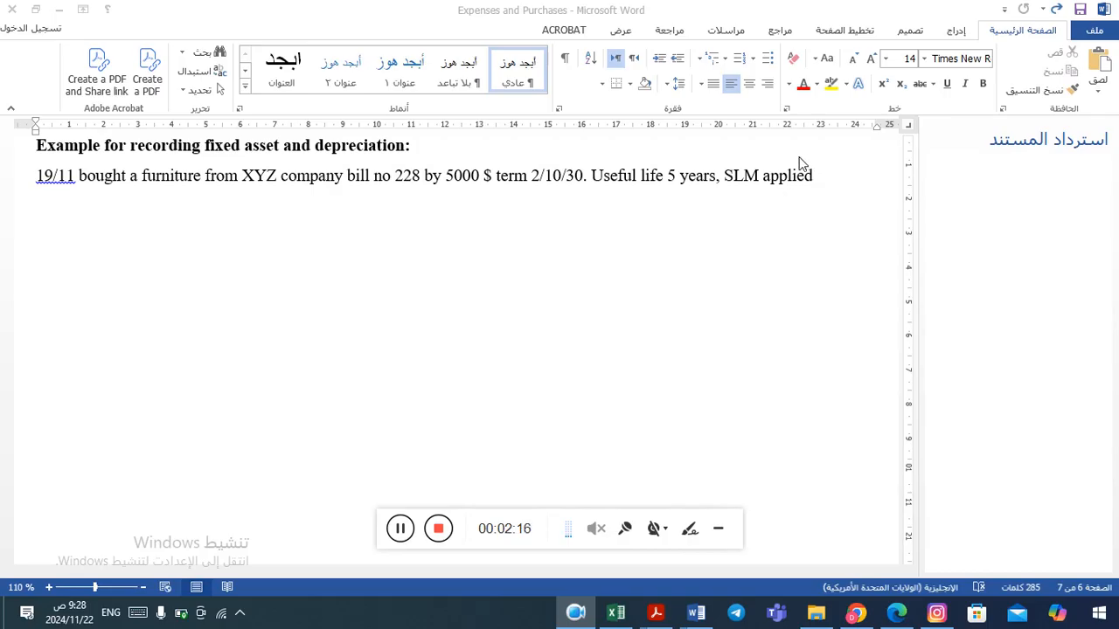
Switch from the Word example document to the QuickBooks Online window in the browser.
click(716, 176)
text(,)
key(alt+Tab)
key(alt+Tab)
key(alt+Tab)
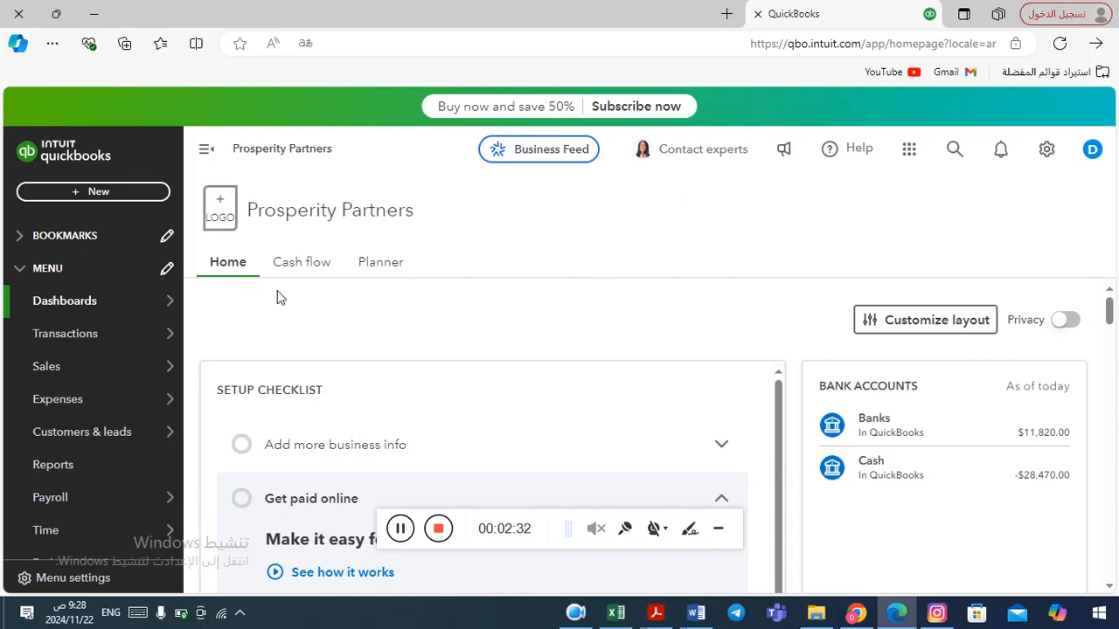
Open the Bills list under Expenses and start creating a new bill.
mouse_move(79, 403)
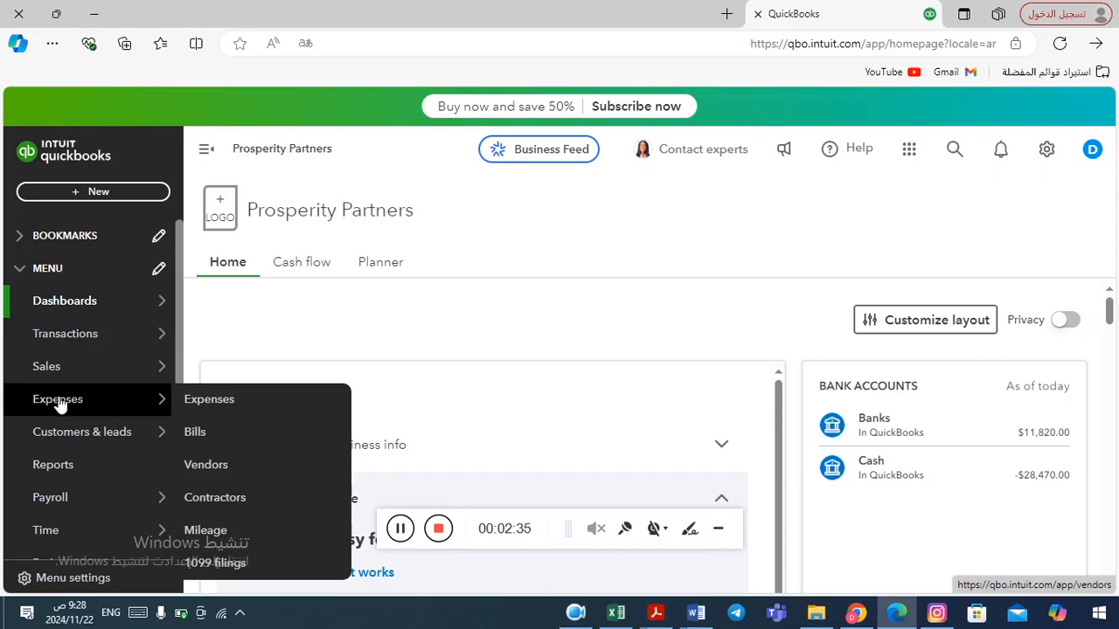
mouse_move(81, 362)
click(232, 442)
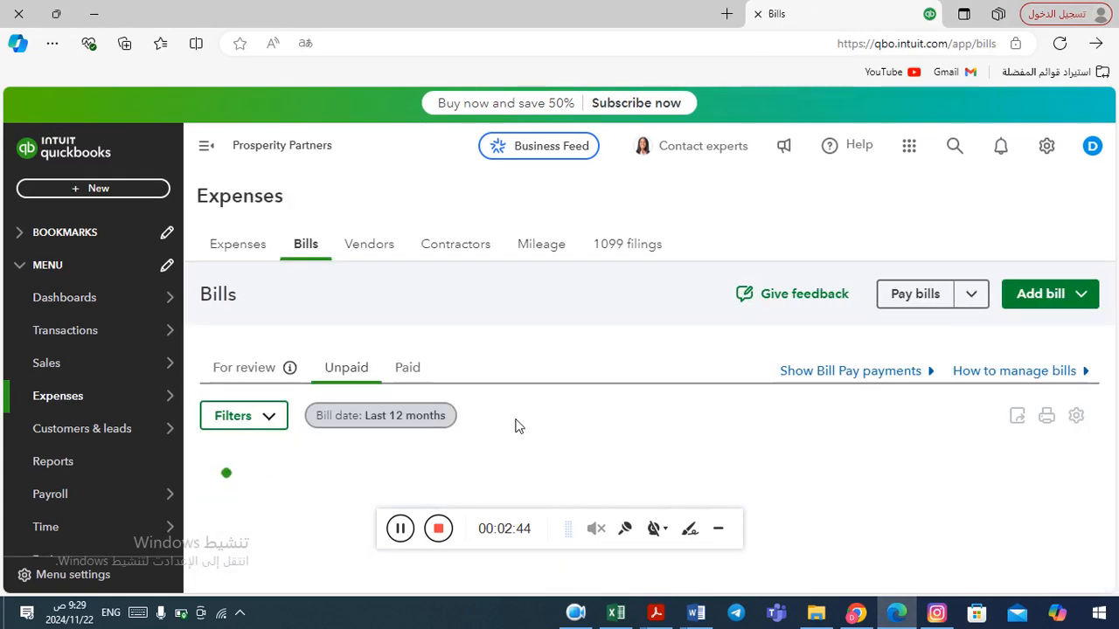
click(1036, 299)
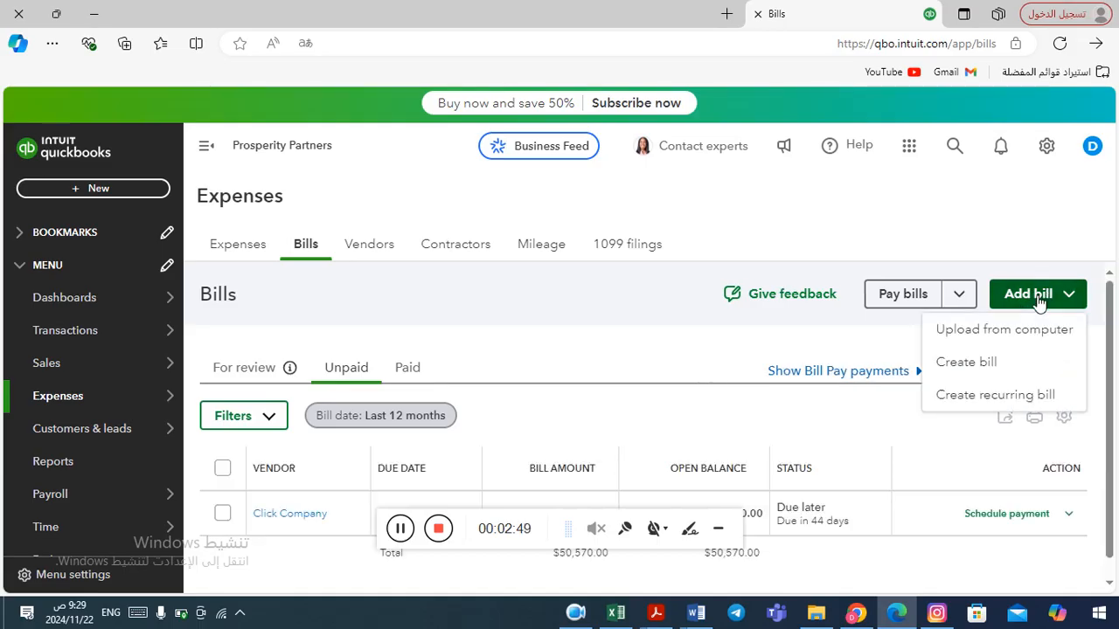
click(1003, 368)
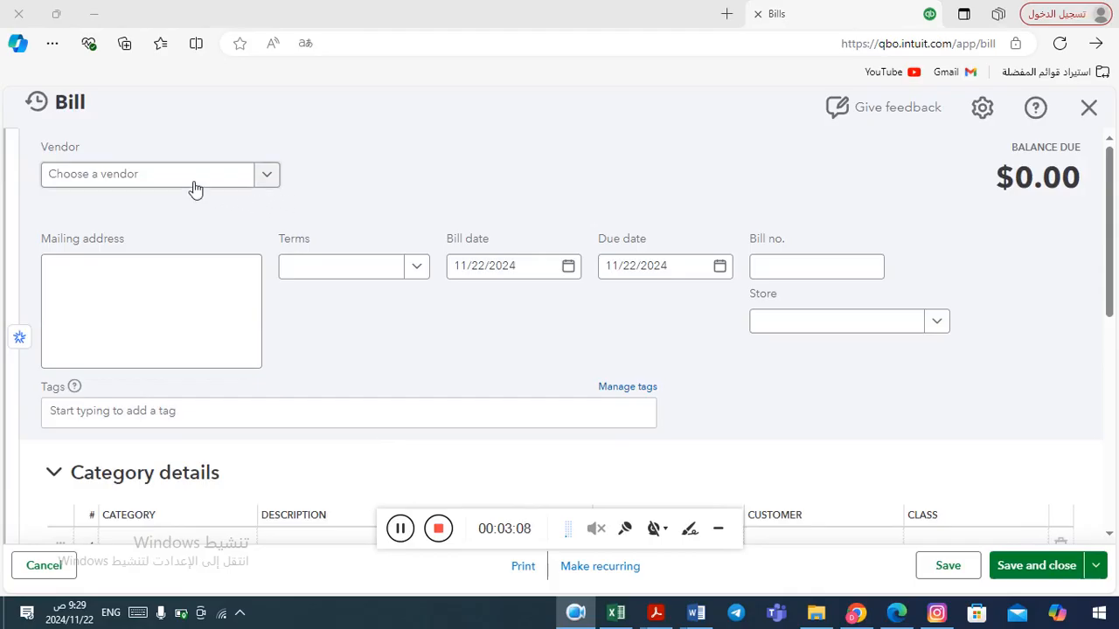
Select XYZ Company as the bill's vendor and set the terms to Net 30.
click(269, 176)
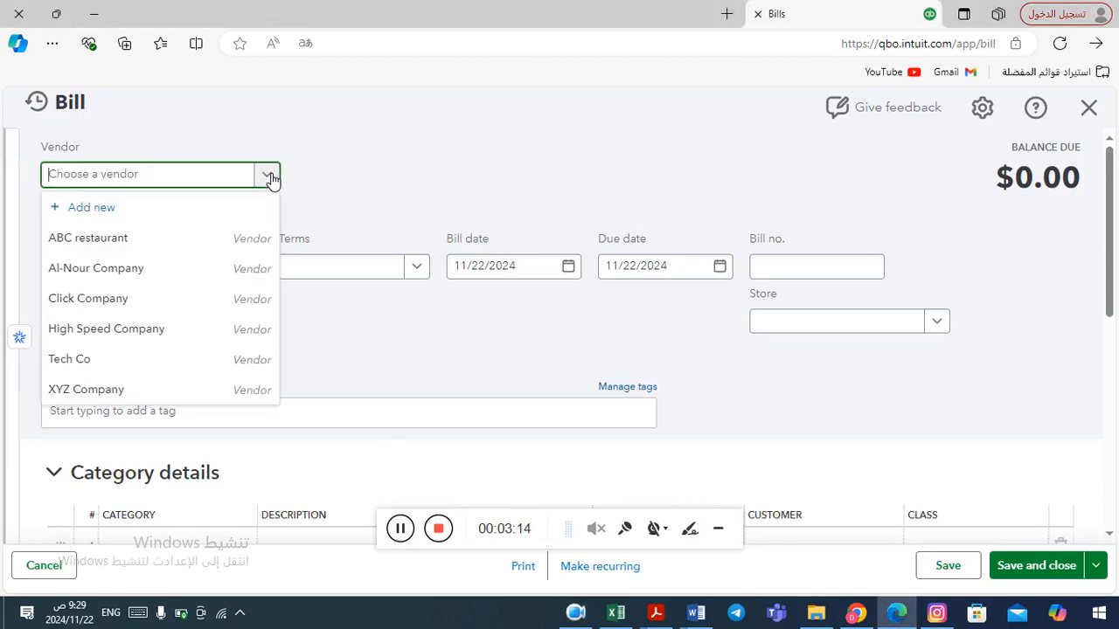
click(131, 390)
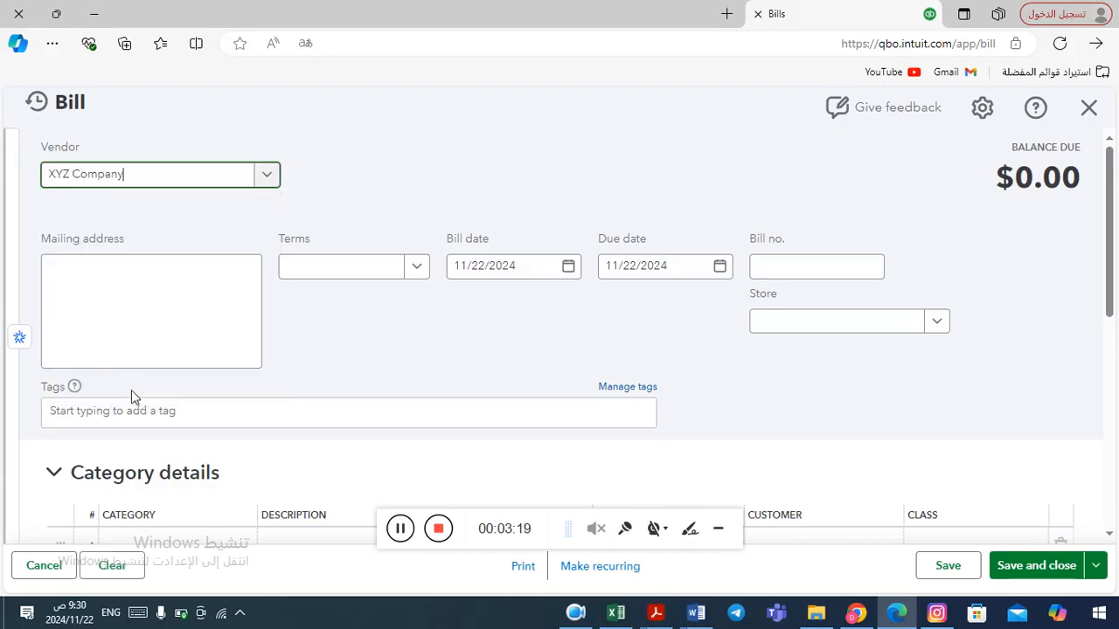
click(418, 269)
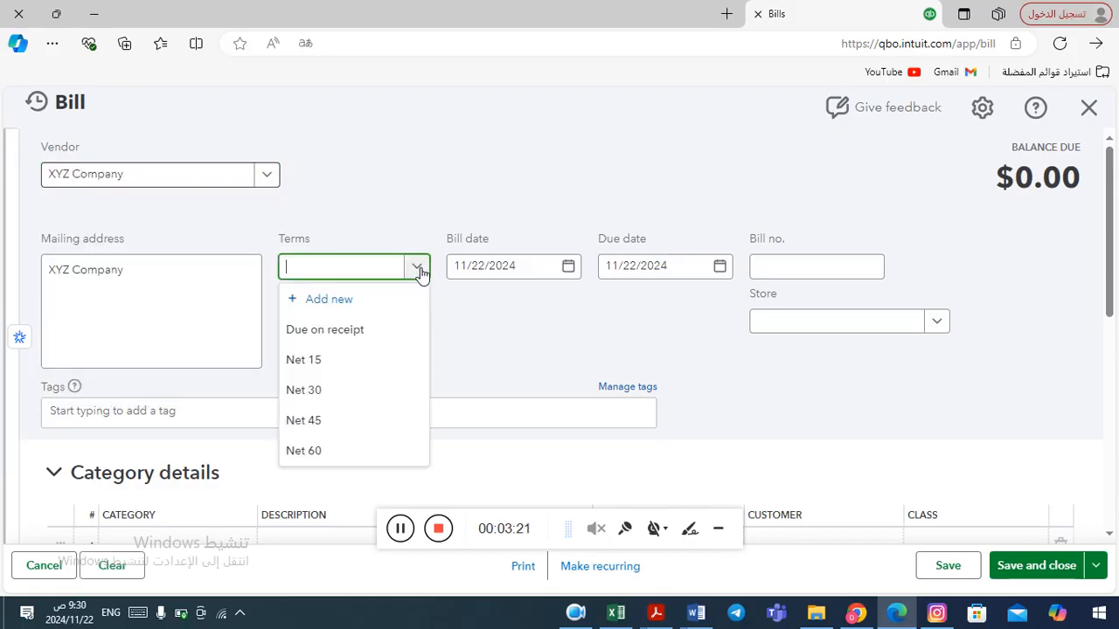
click(334, 397)
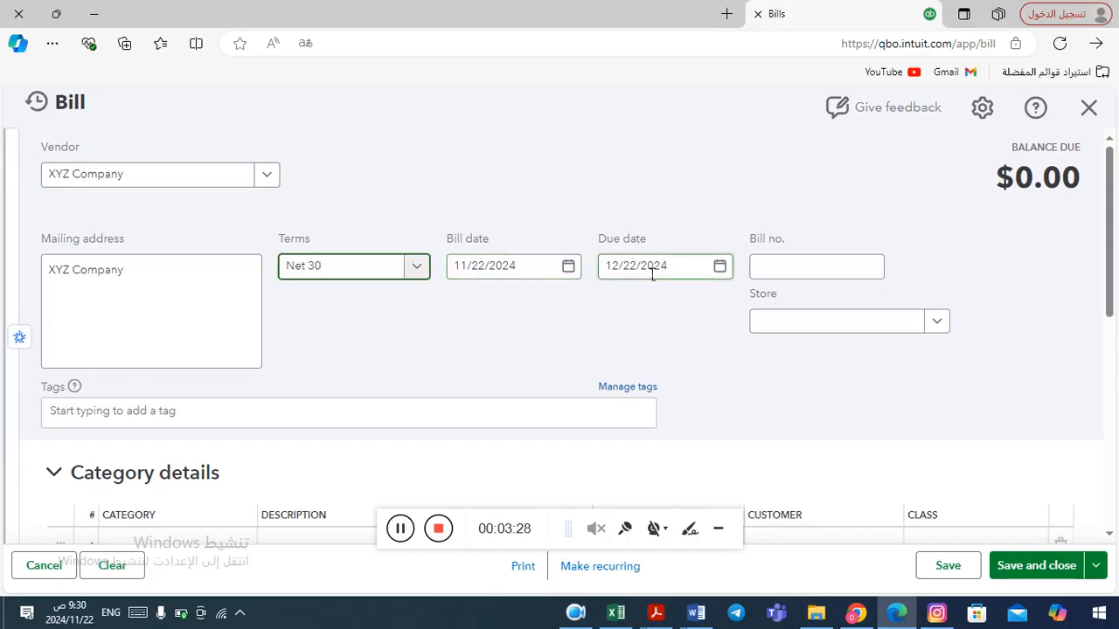
Enter 228 as the bill number, checking the example in the Word document.
click(790, 275)
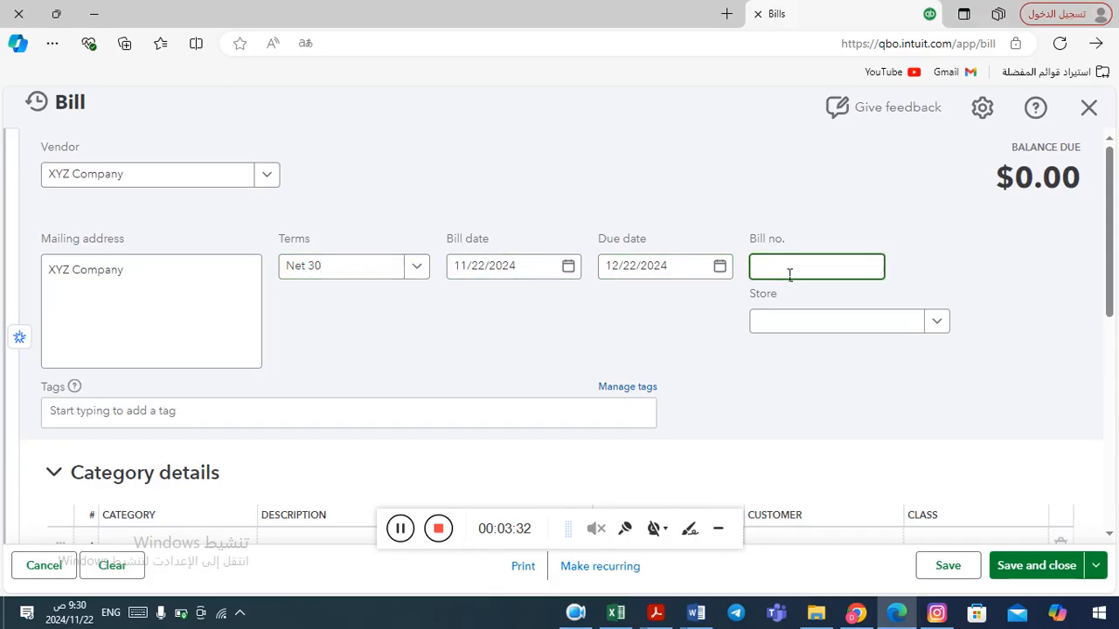
key(alt+Tab)
key(alt+Tab)
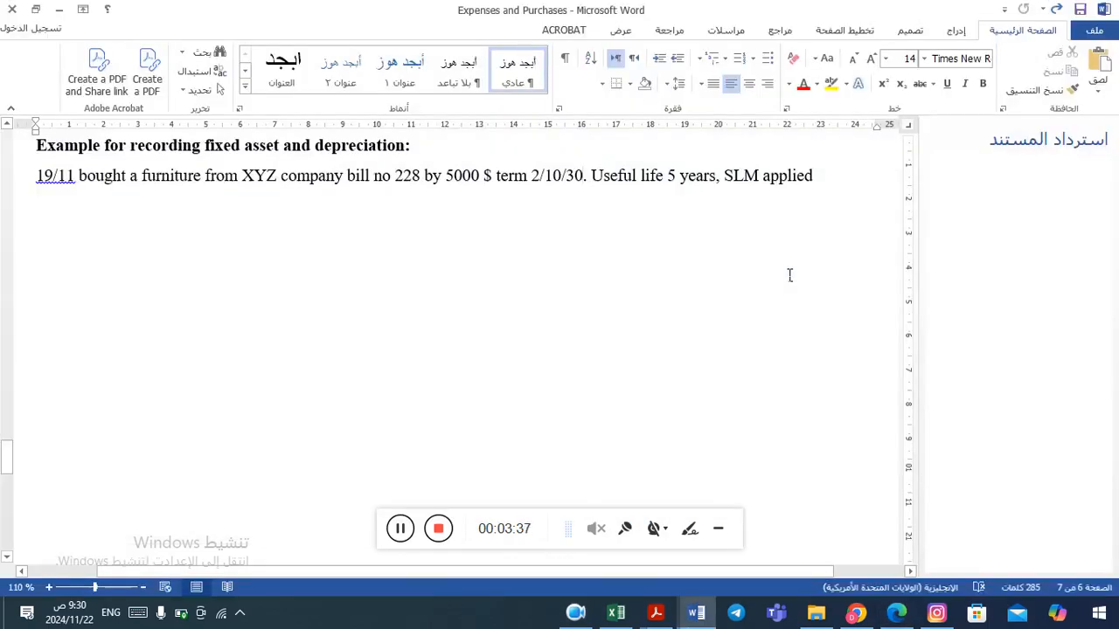
key(alt+Tab)
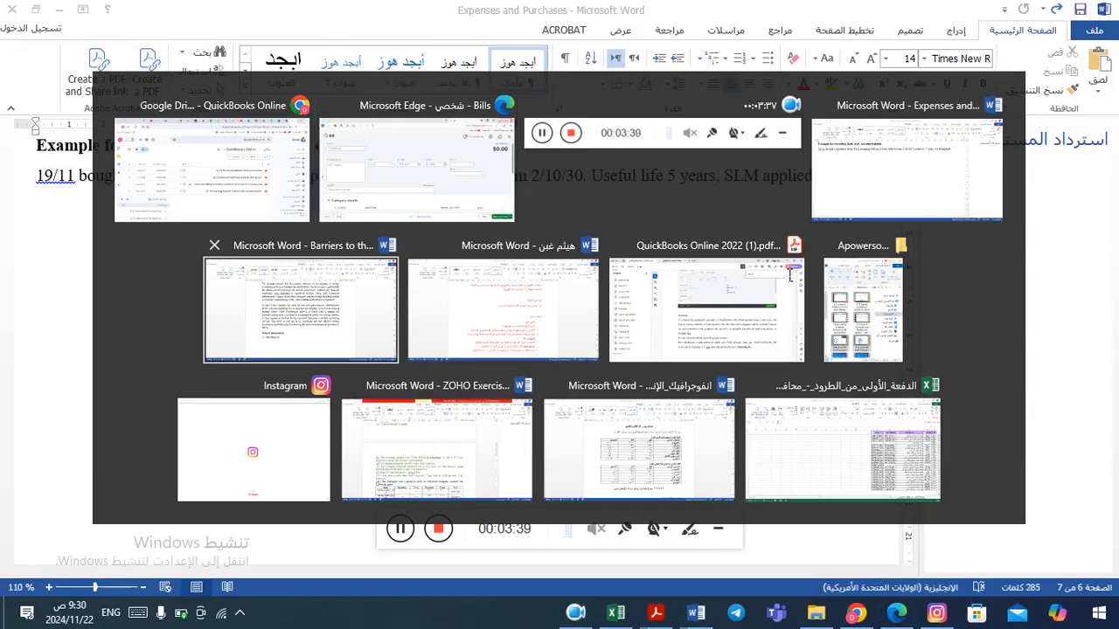
text(228)
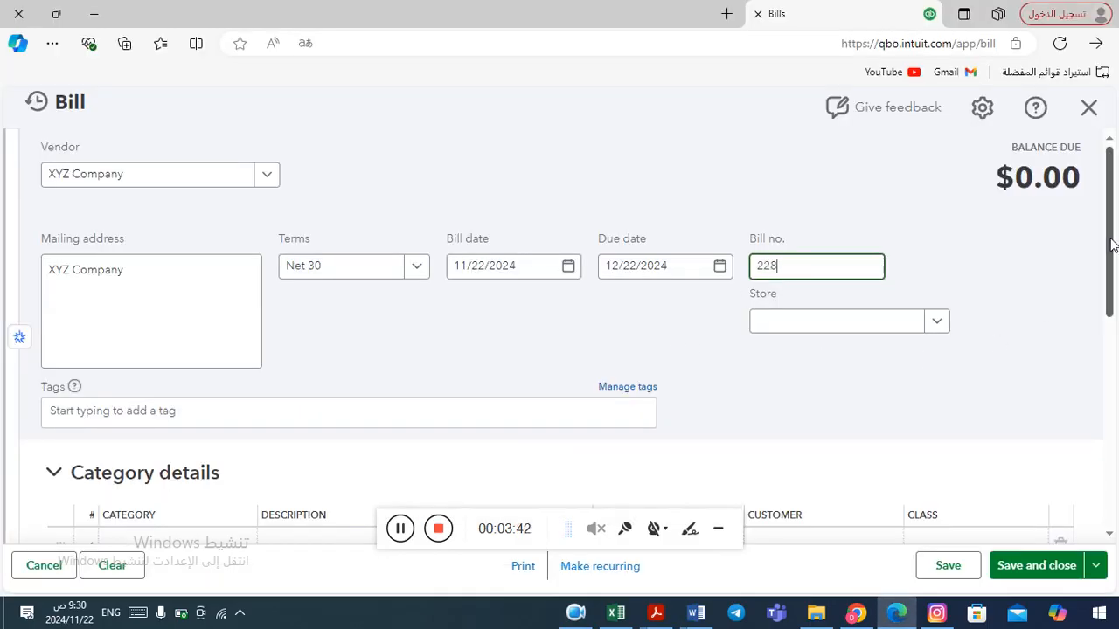
Set the first category line's account to Furniture.
drag(1112, 245, 1105, 313)
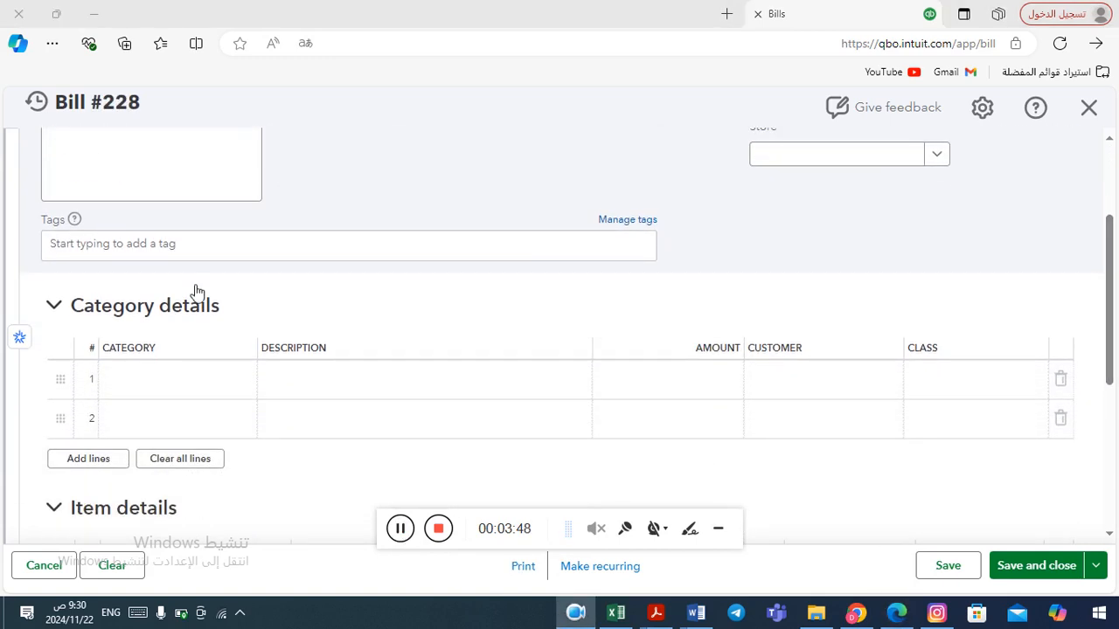
click(214, 391)
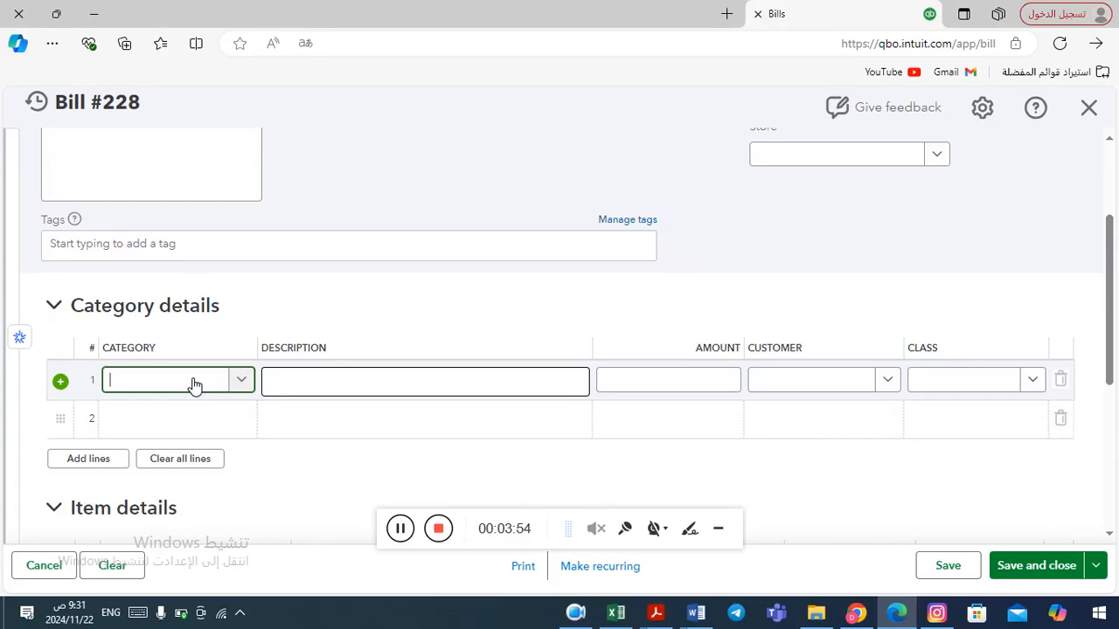
text(fu)
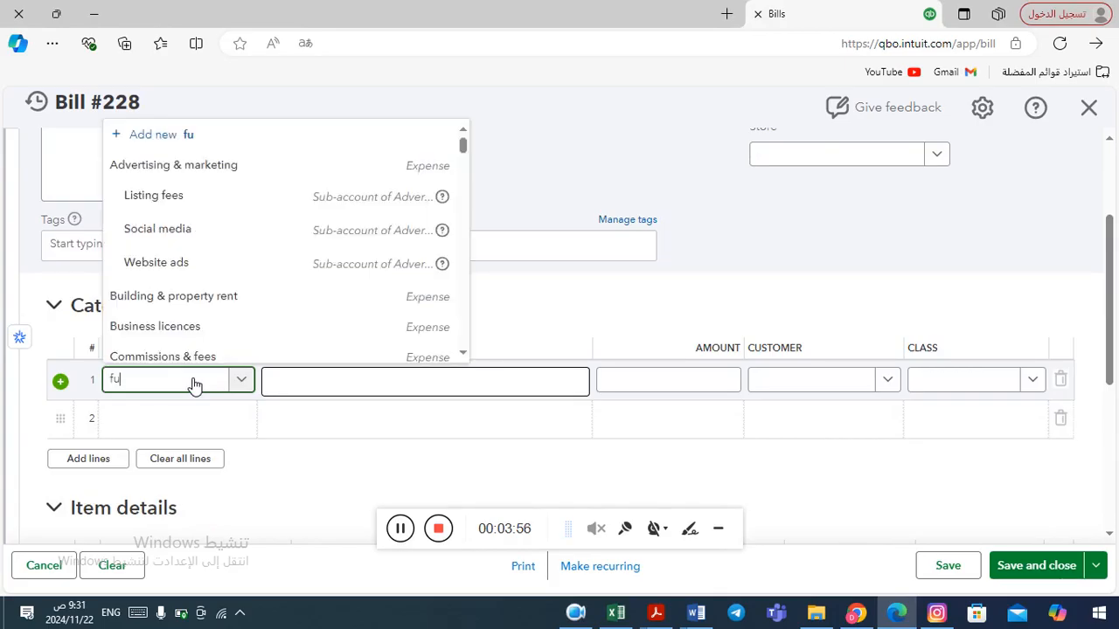
text(r)
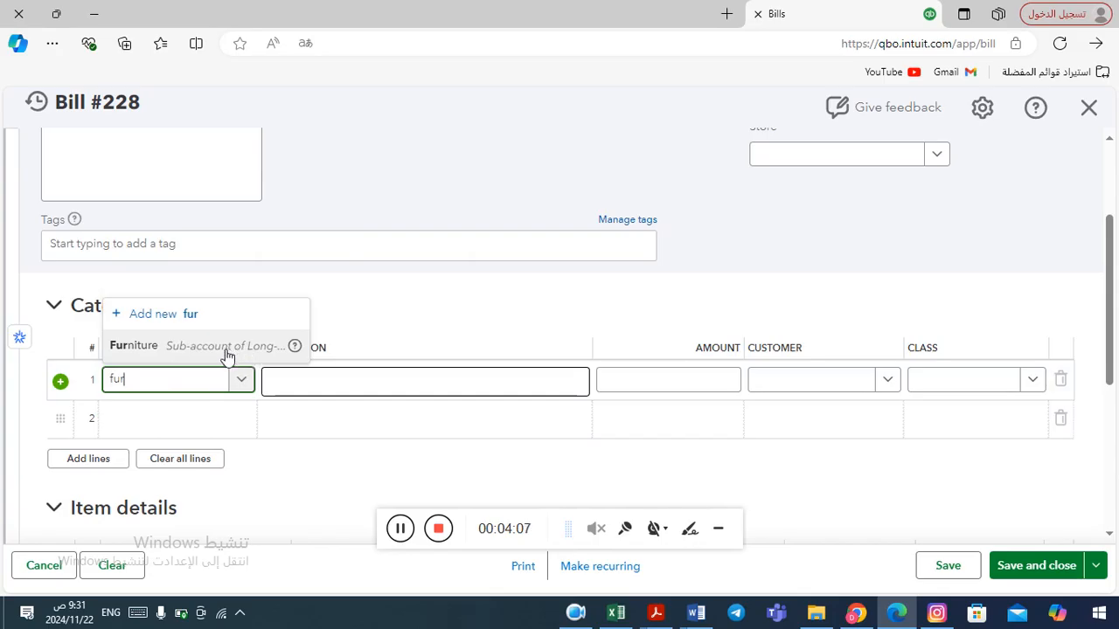
click(225, 352)
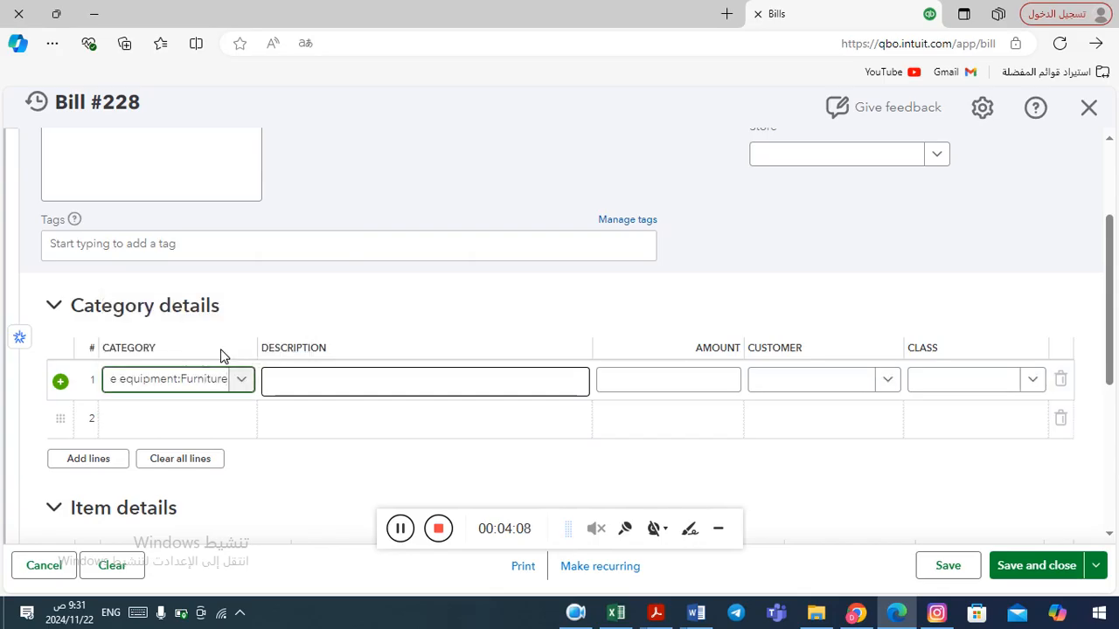
Enter ABC as the first line's description and 5000 as its amount.
click(318, 390)
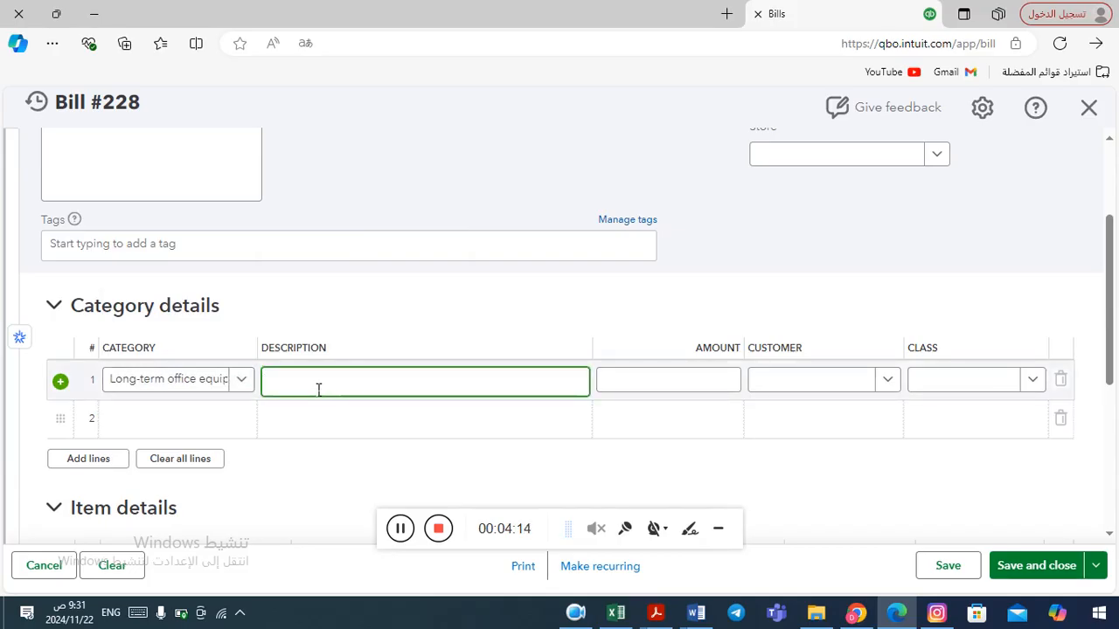
text(hgf)
key(BackSpace)
key(BackSpace)
key(BackSpace)
text(A)
click(683, 389)
key(alt+Tab)
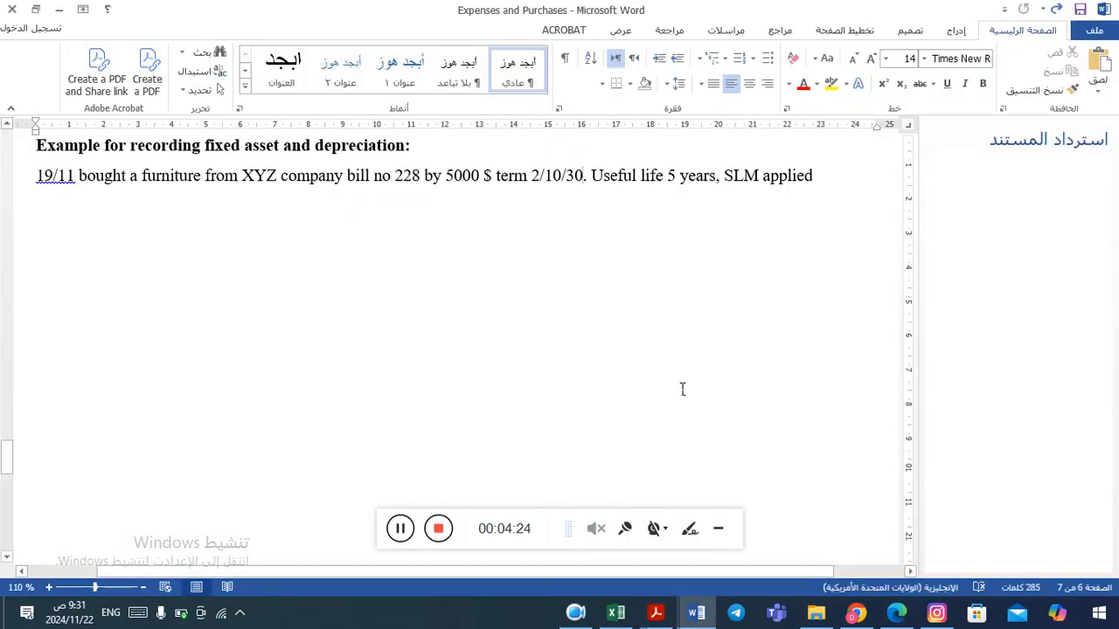
key(alt+Tab)
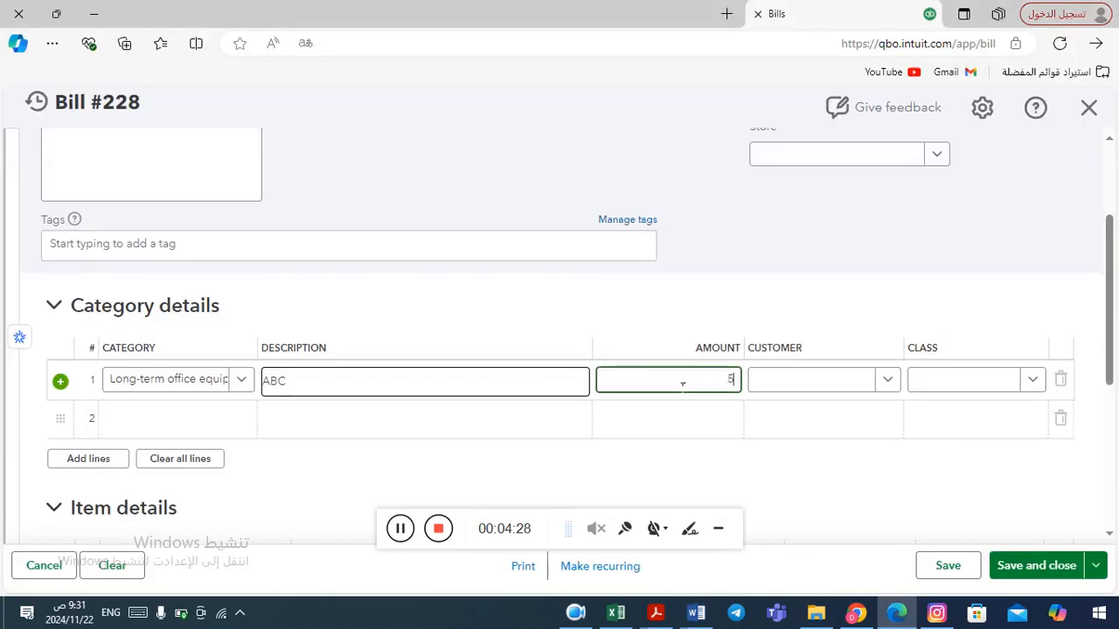
text(000)
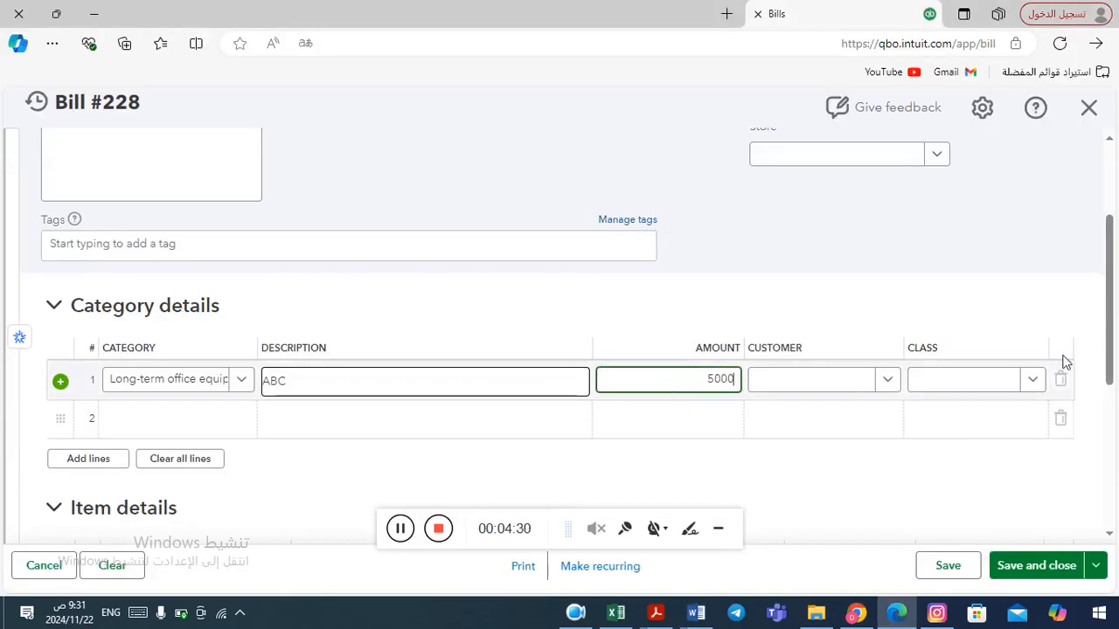
Save and close the bill, accepting the transaction date warning.
drag(1108, 343, 1109, 394)
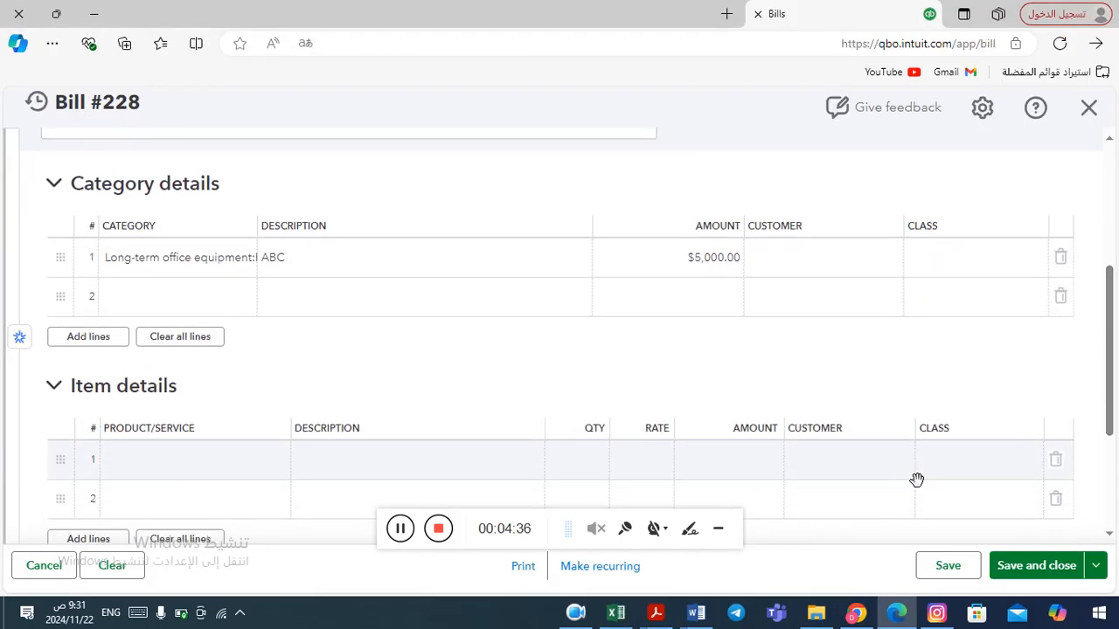
click(1029, 568)
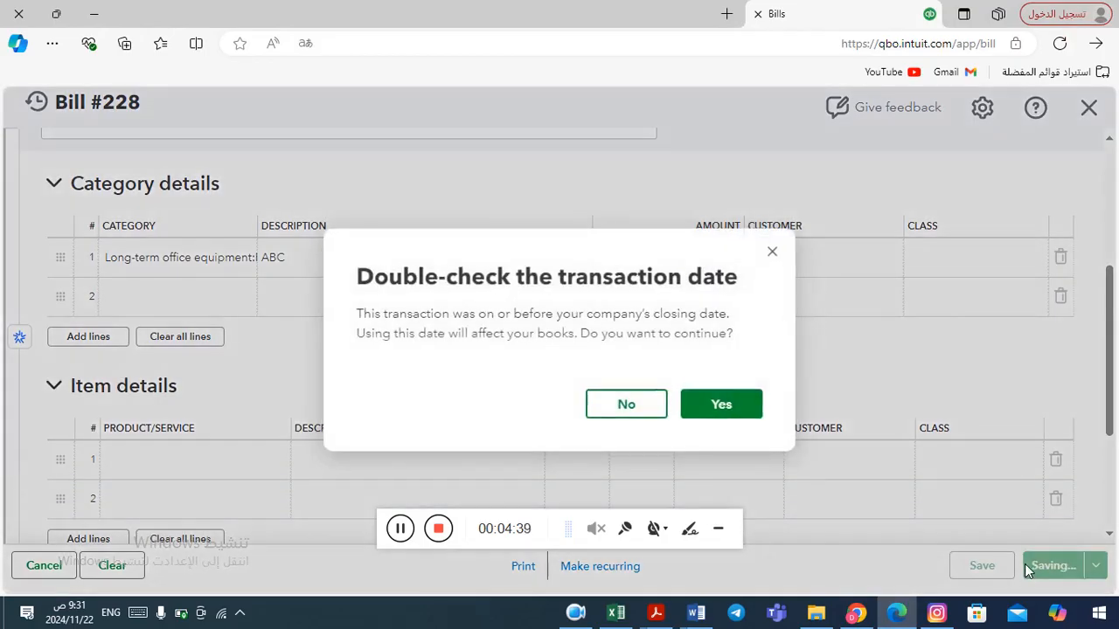
click(720, 405)
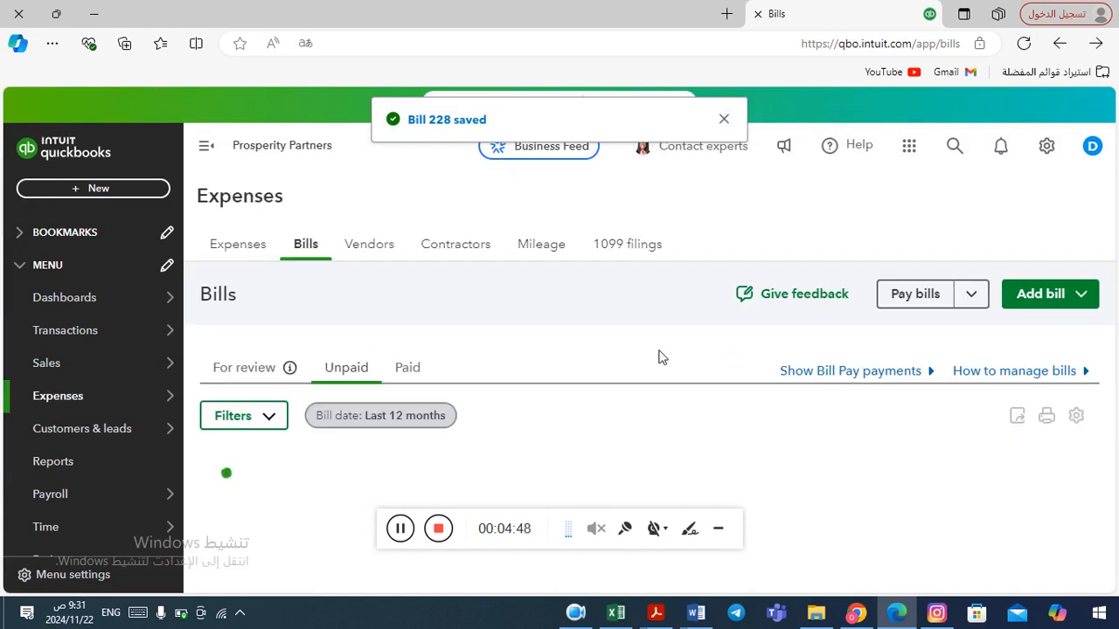
Open the Chart of accounts under Transactions.
mouse_move(134, 398)
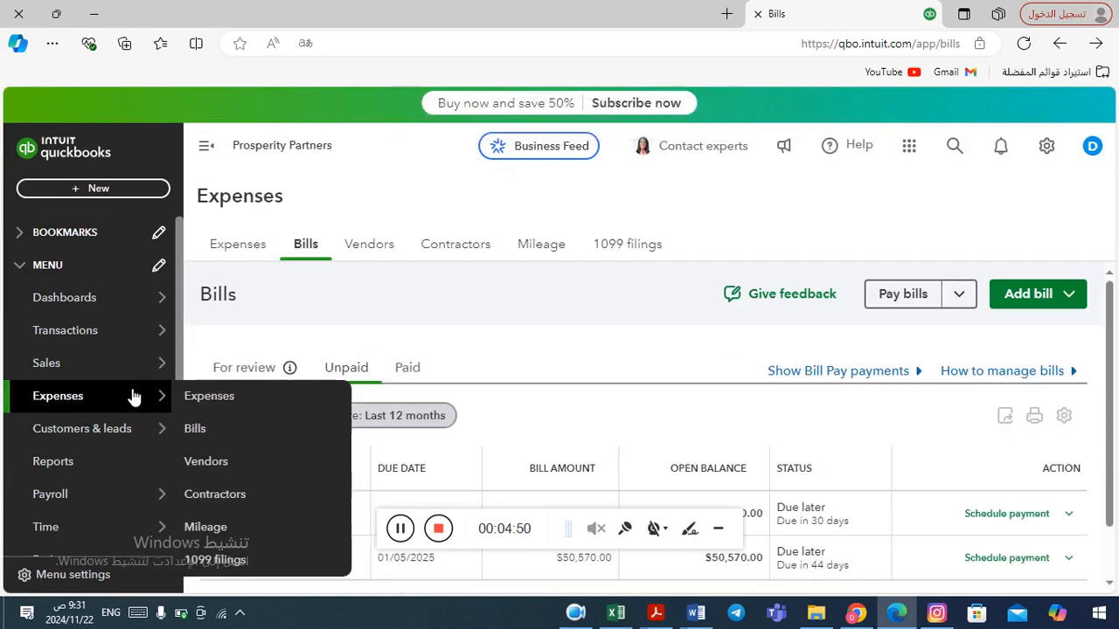
mouse_move(103, 430)
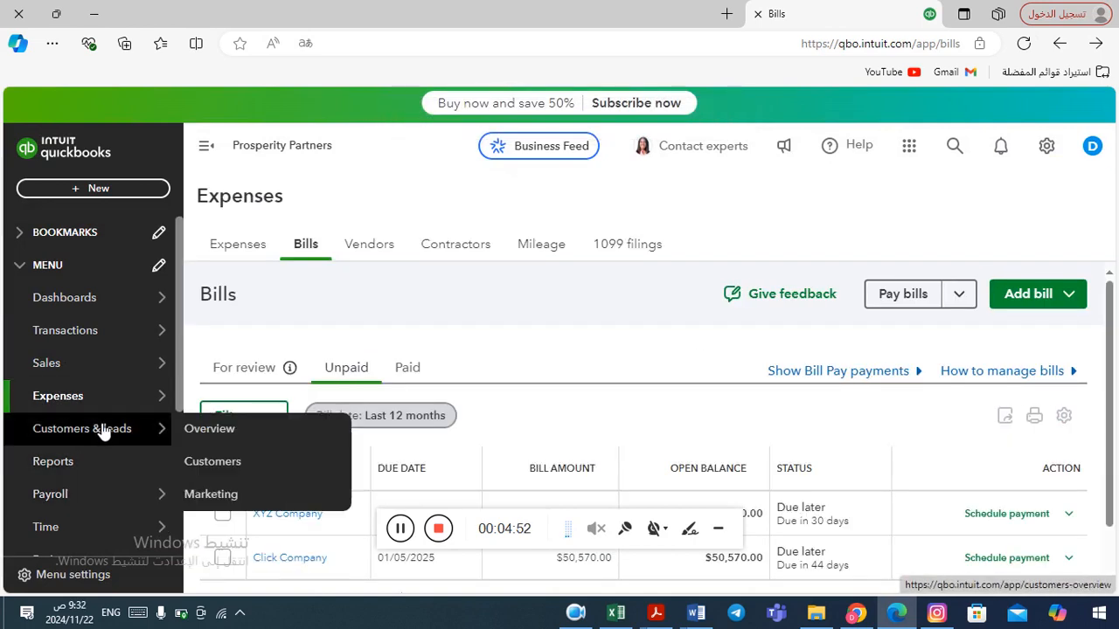
mouse_move(185, 341)
mouse_move(110, 342)
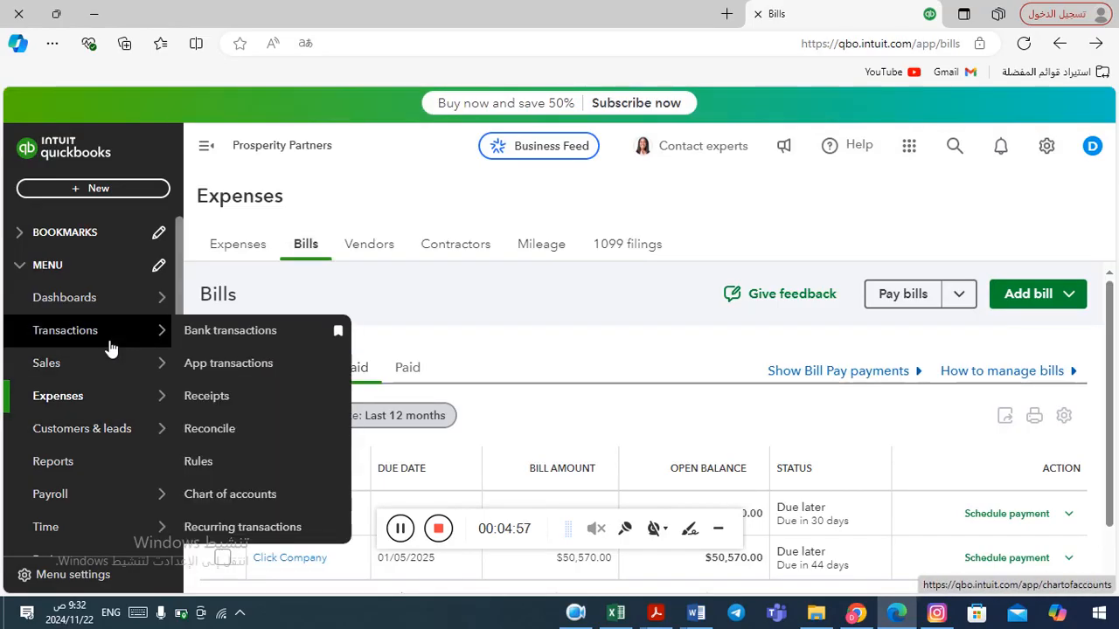
click(231, 495)
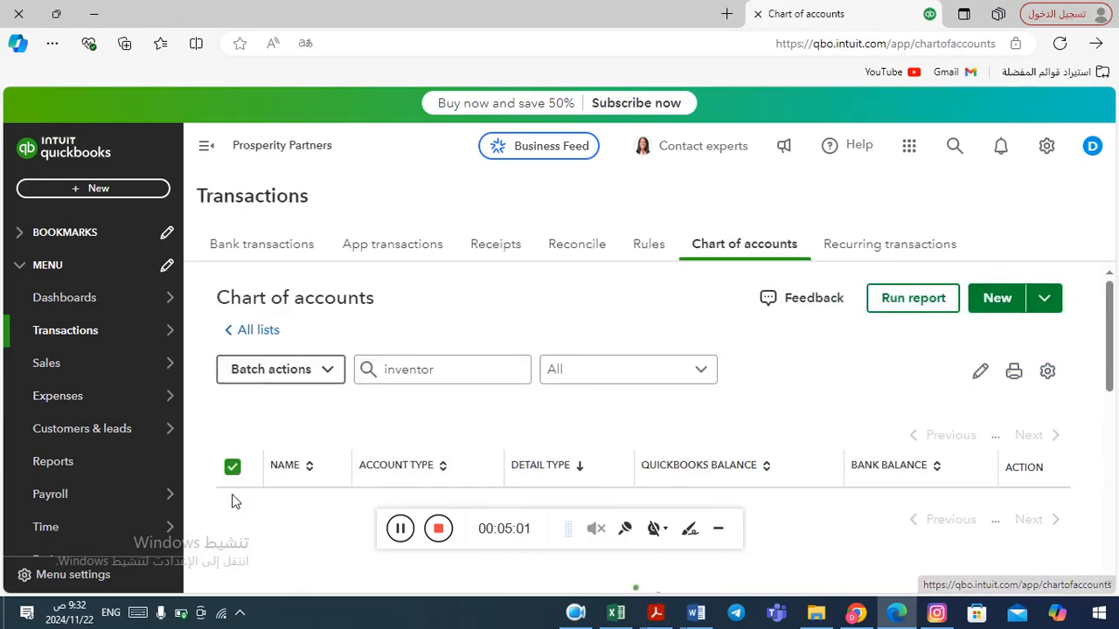
Search the chart of accounts for fur to find the Furniture account.
scroll(784, 320, down, 1)
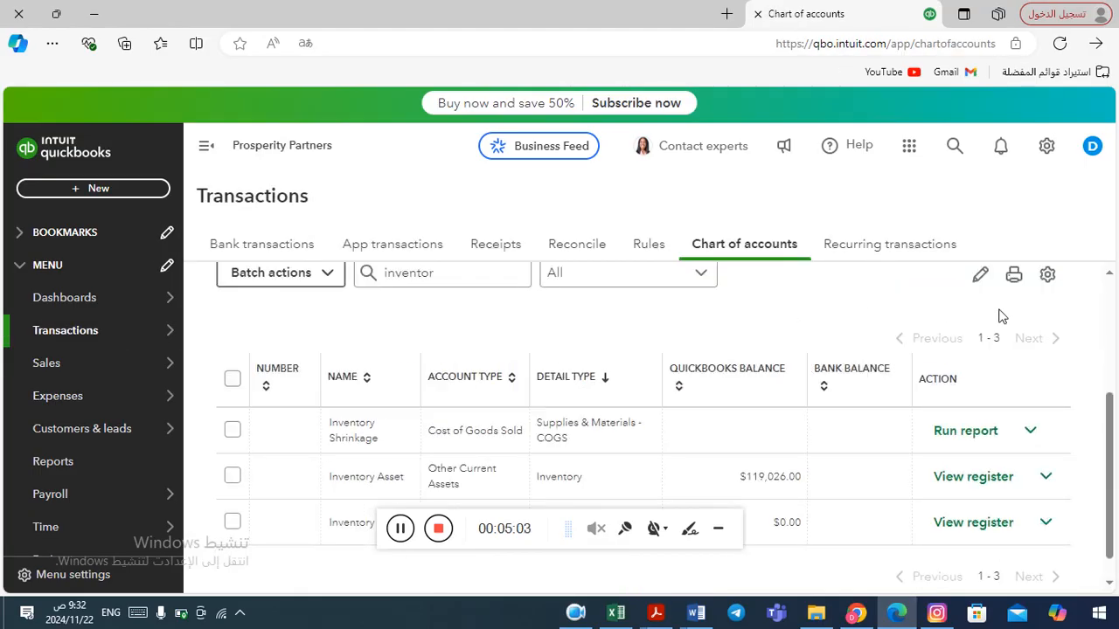
click(475, 282)
key(BackSpace)
key(BackSpace)
key(BackSpace)
key(BackSpace)
key(BackSpace)
key(BackSpace)
key(BackSpace)
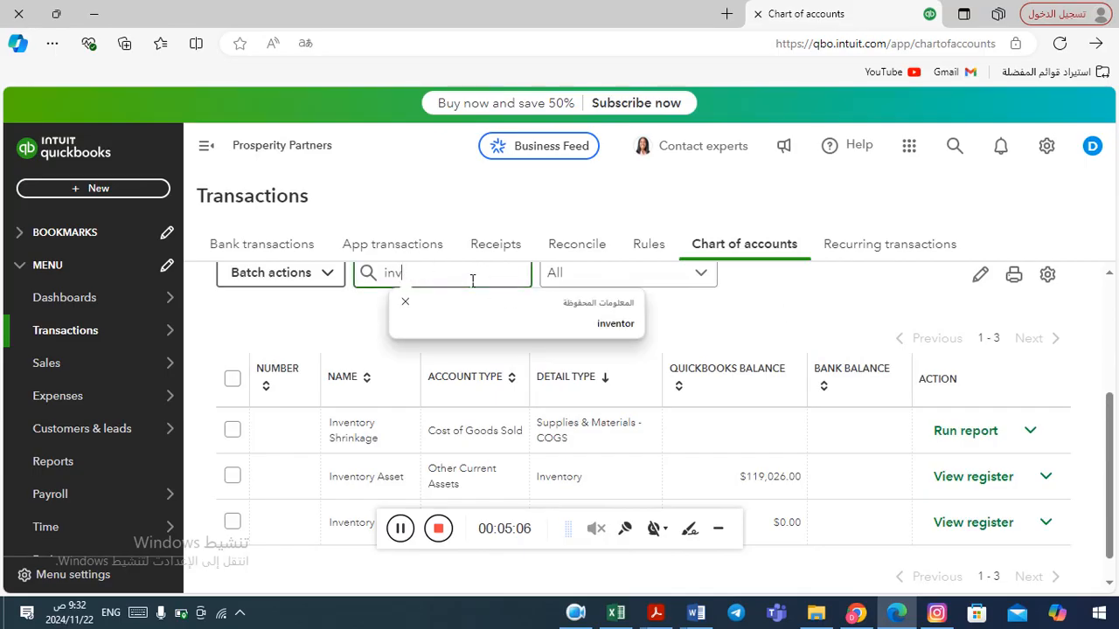
text(f)
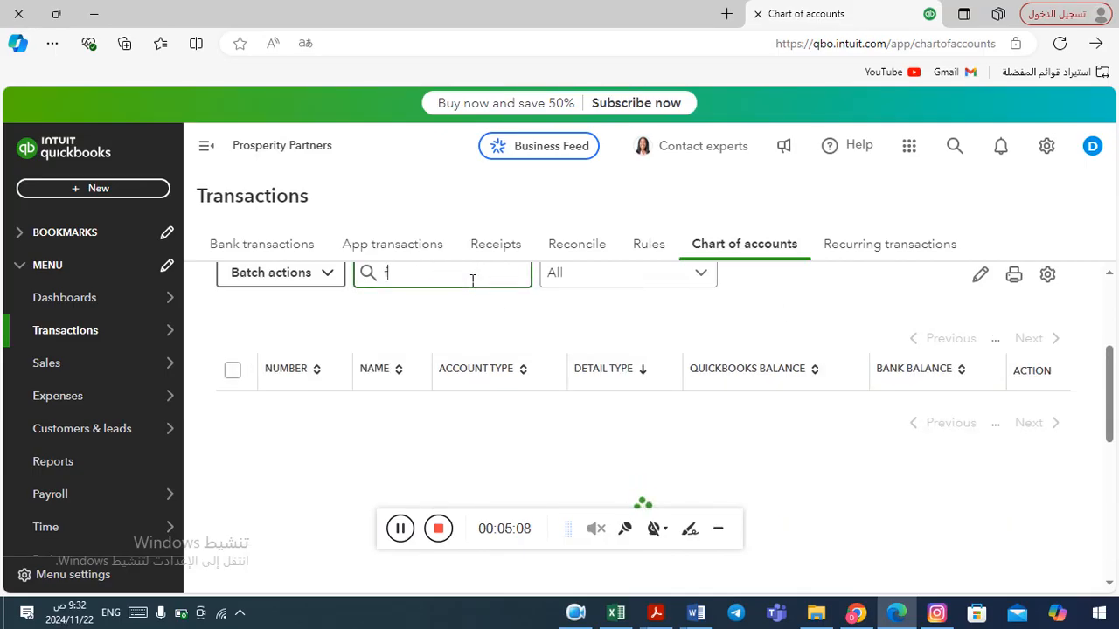
text(ur)
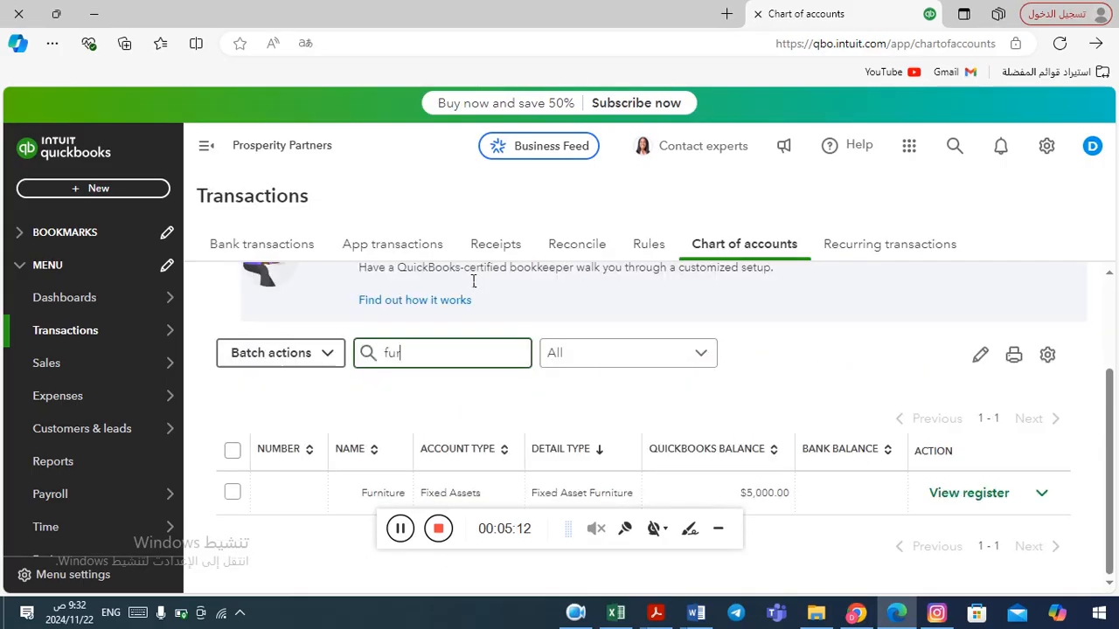
click(1112, 421)
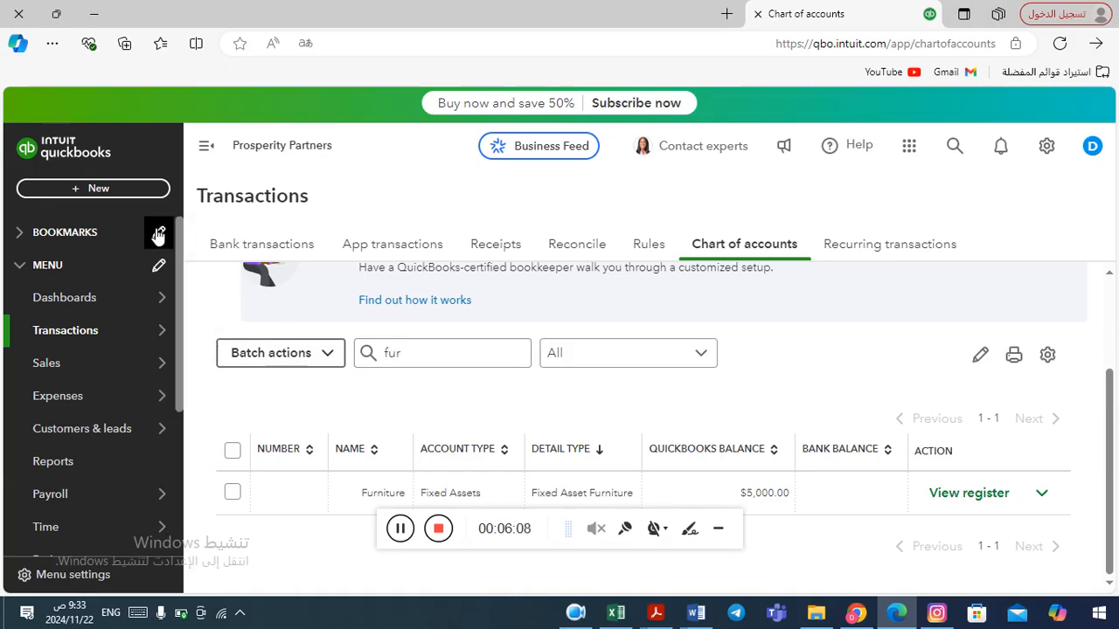
Start a new journal entry and set its journal date to 12/31/2024.
click(95, 189)
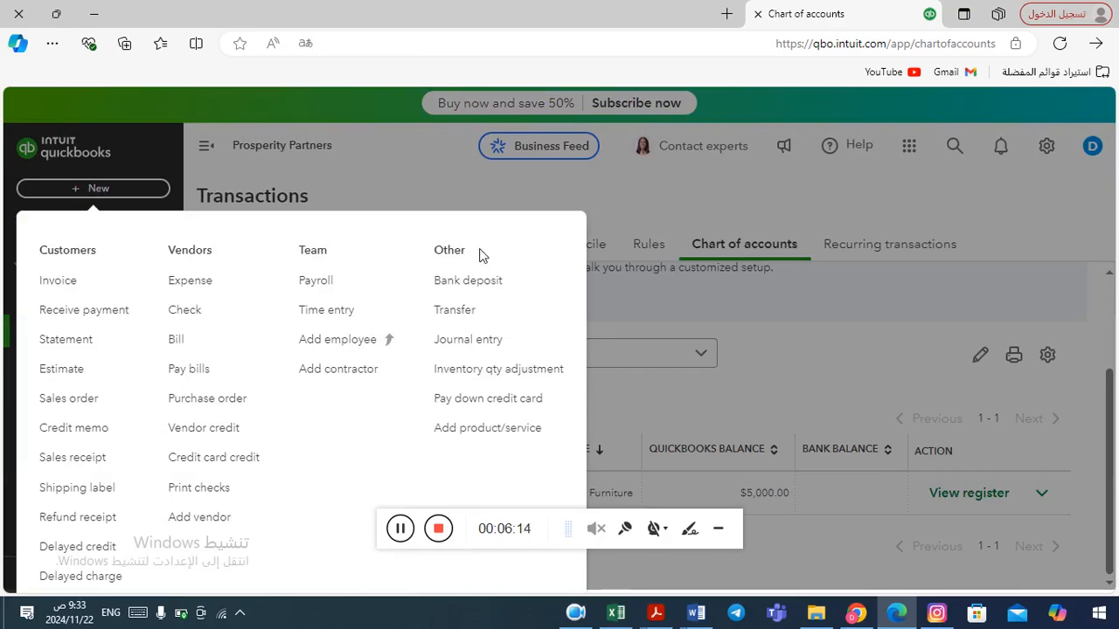
click(475, 346)
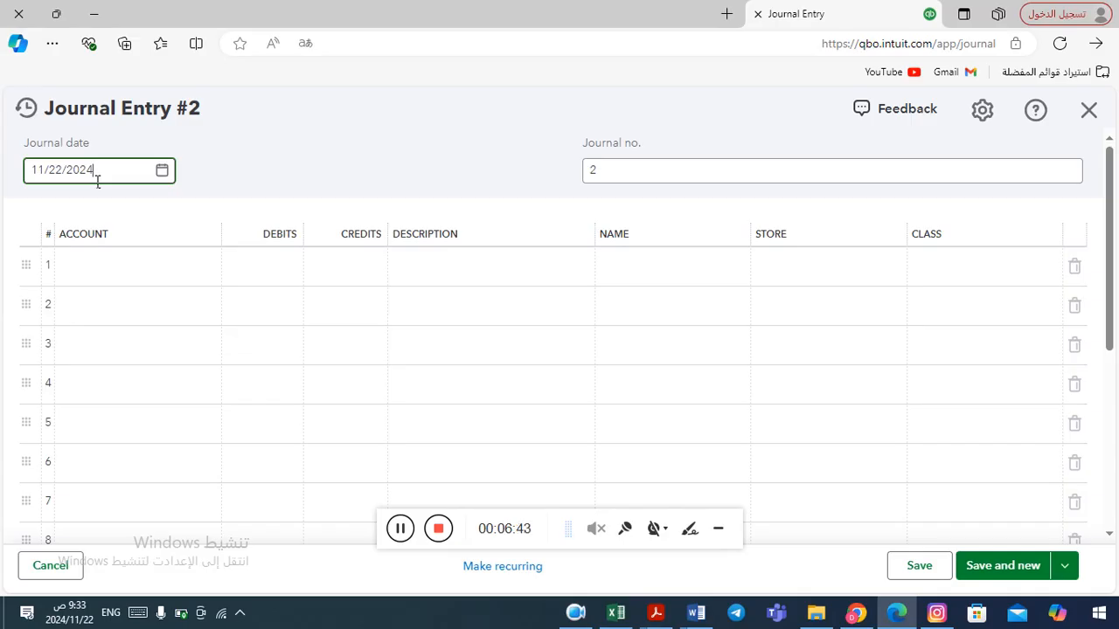
click(164, 173)
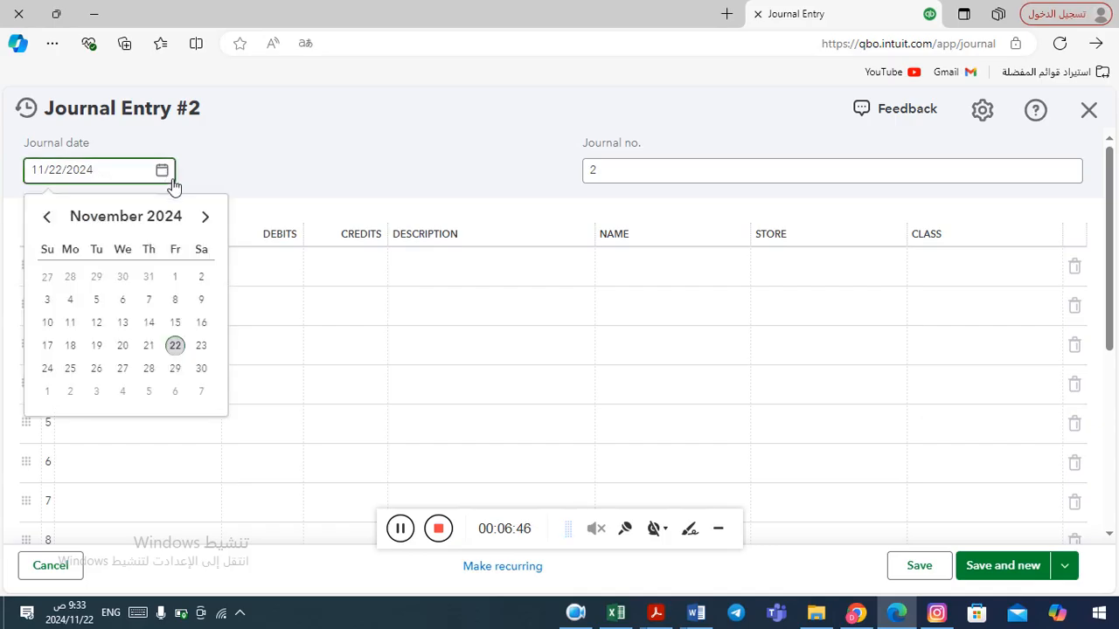
click(206, 218)
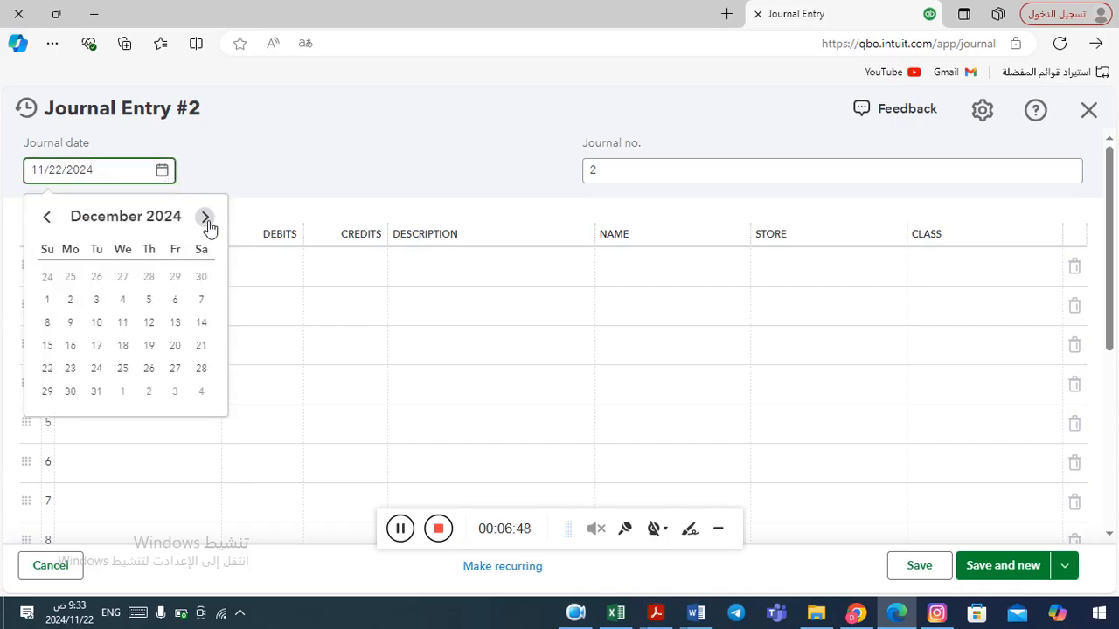
click(100, 397)
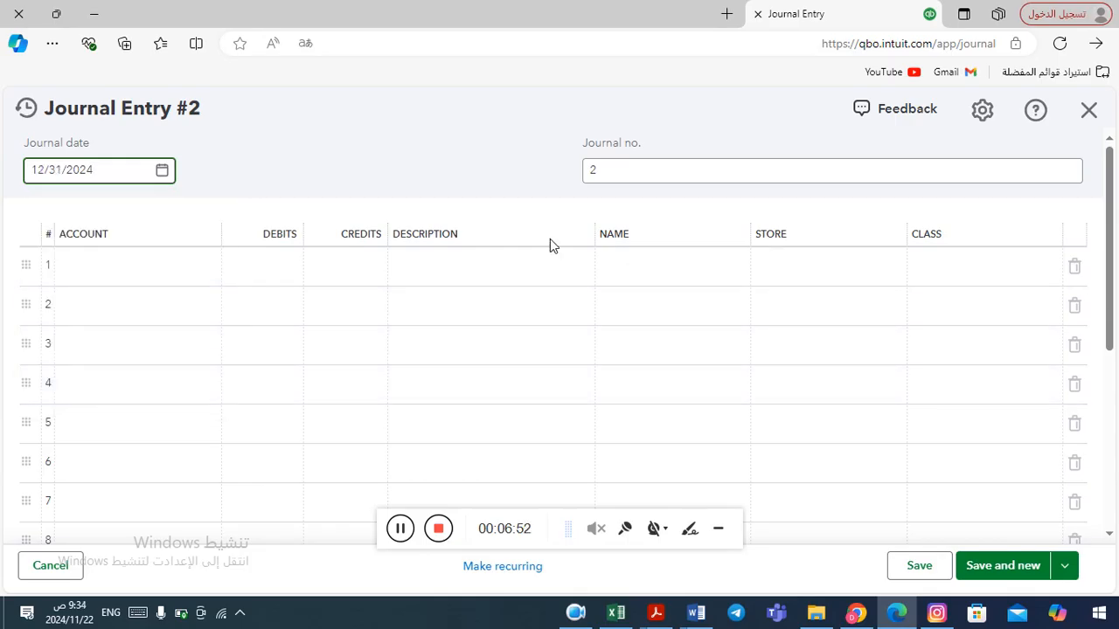
Set the first line's account to Depreciation with a debit of 1000.
click(181, 280)
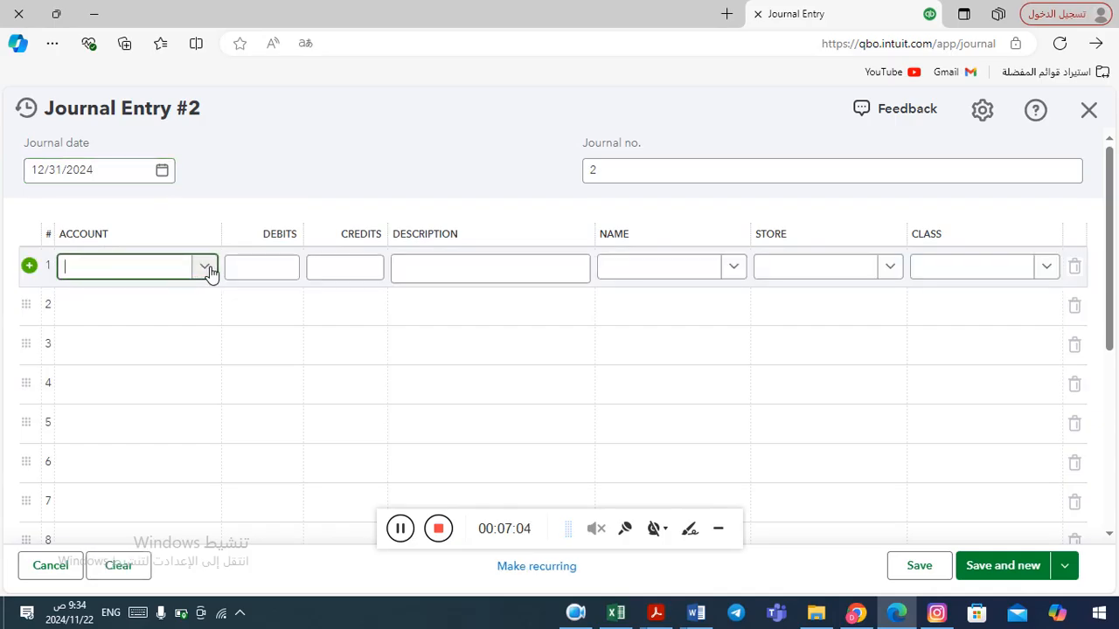
click(206, 269)
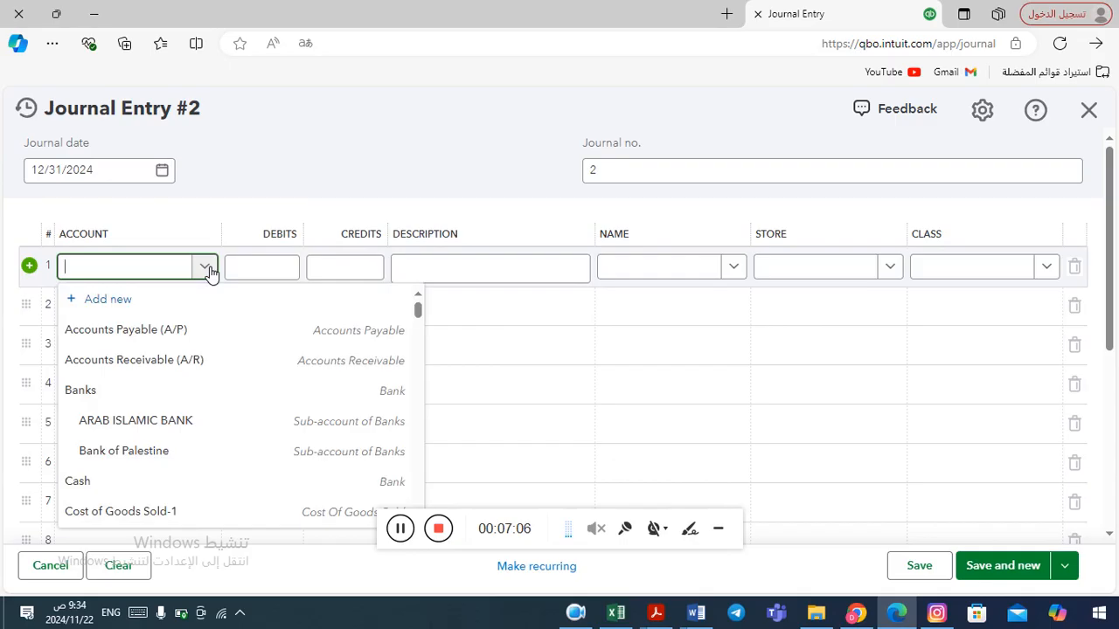
text(depre)
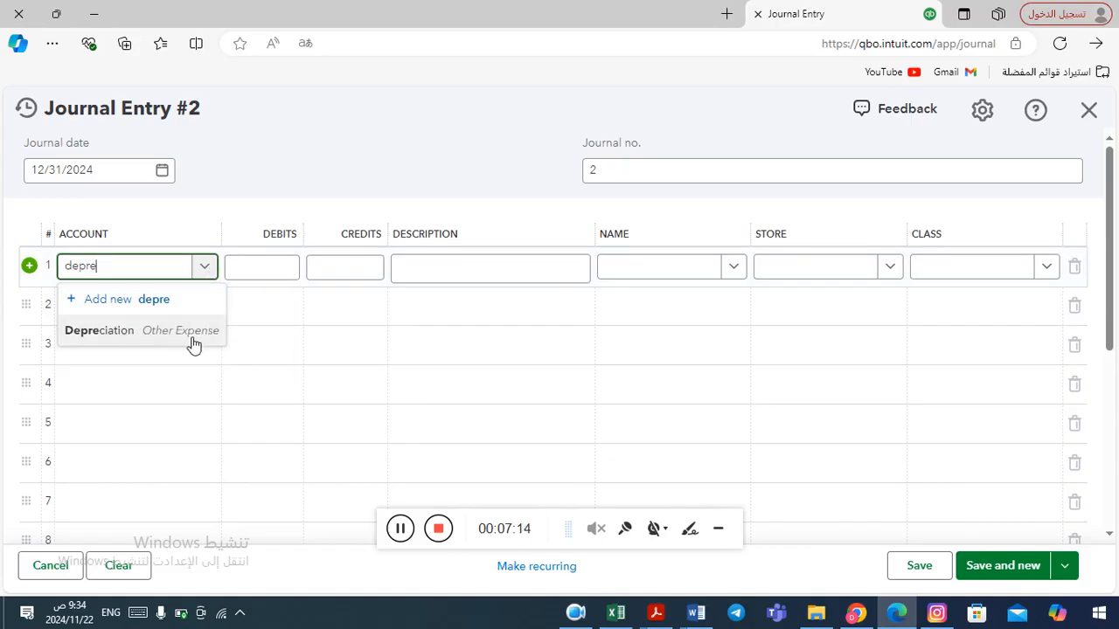
click(145, 340)
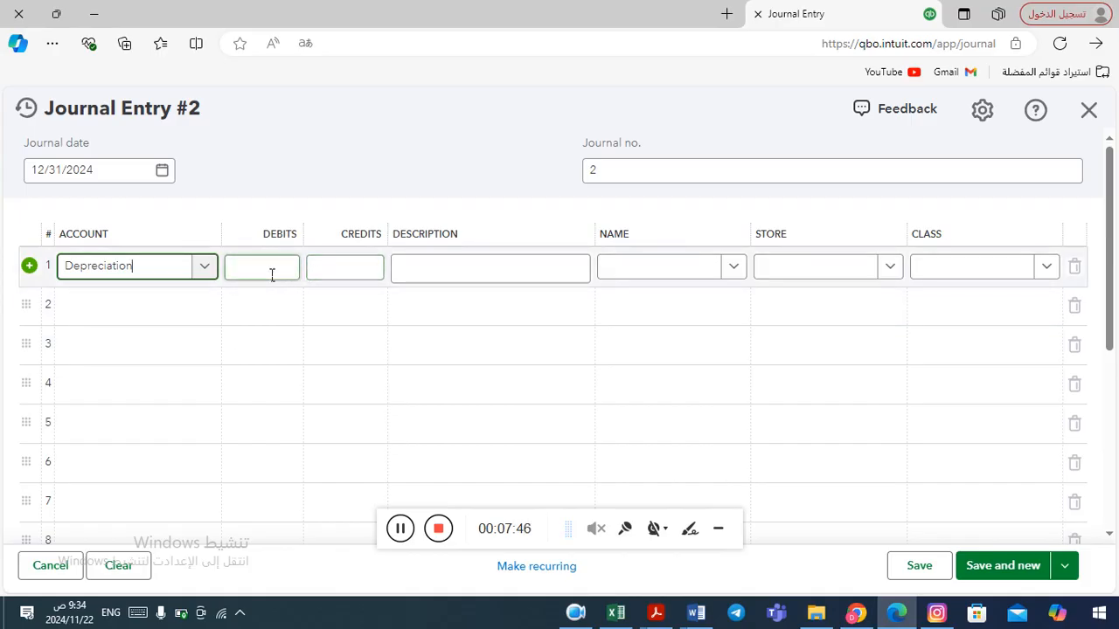
click(272, 275)
text(1000)
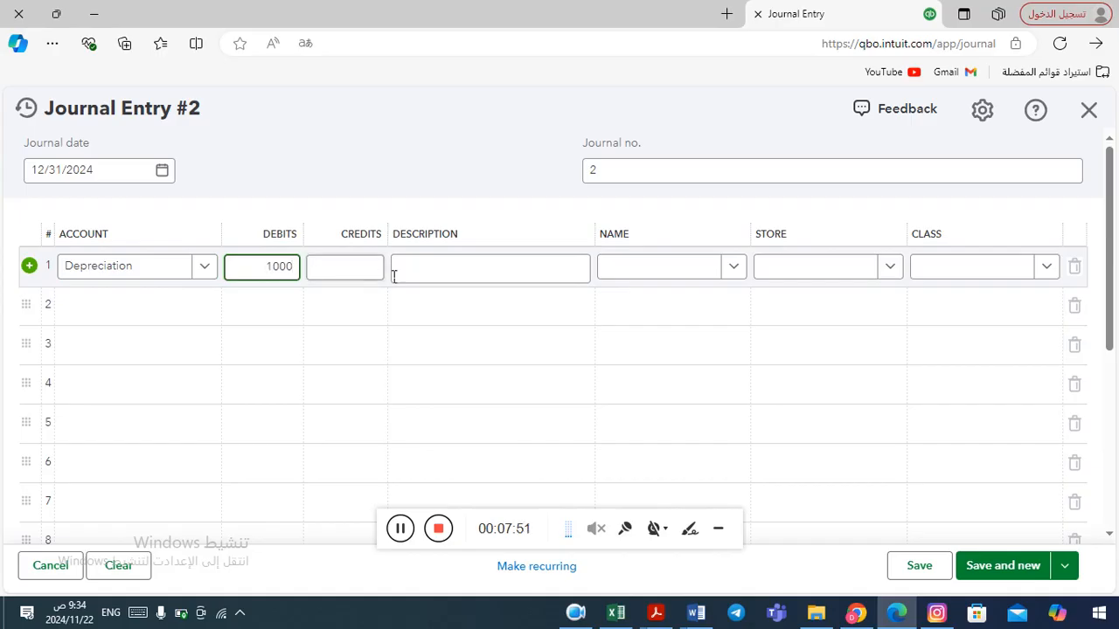
Enter Depreciation for 2024 as the first line's description.
click(457, 281)
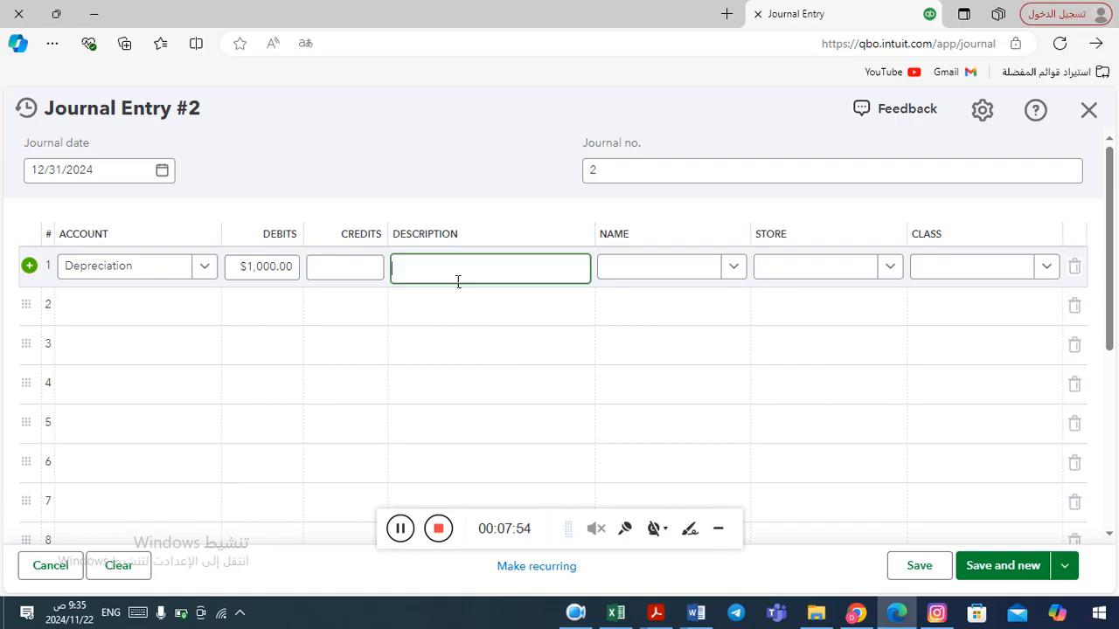
text(Depreciation for 2024)
On the second line, search the accounts for accu, clear it, and choose to add a new account.
click(168, 320)
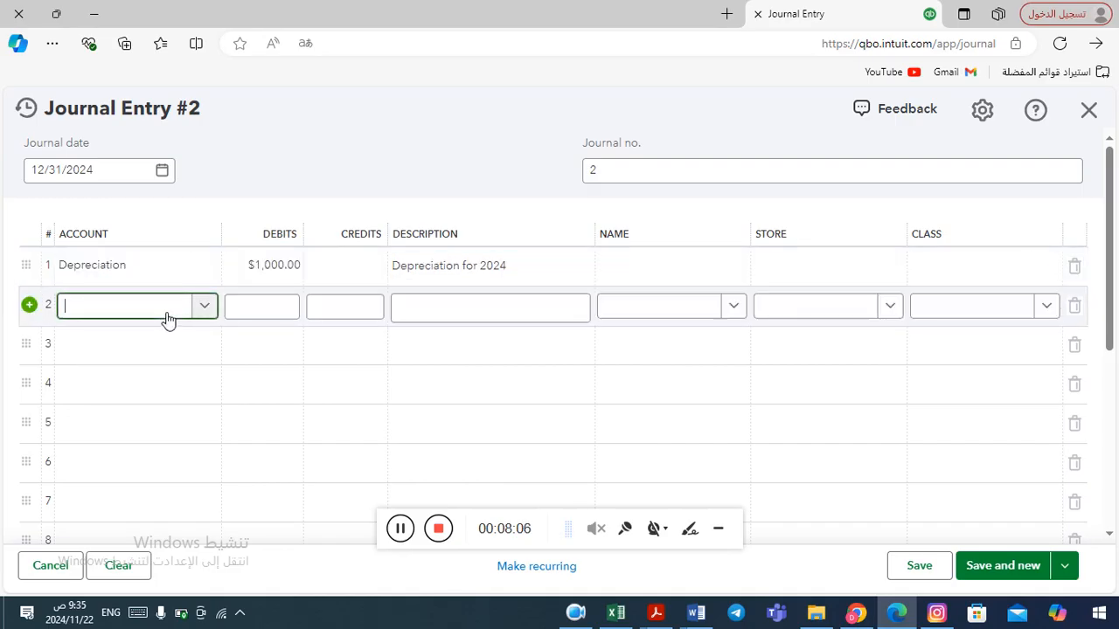
click(206, 307)
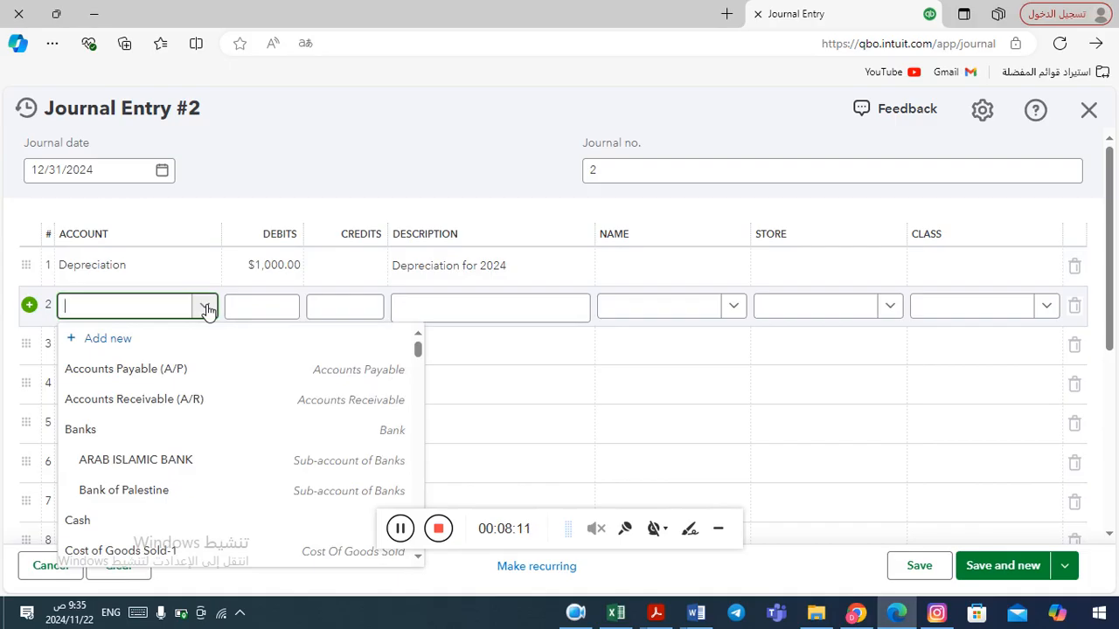
text(accu)
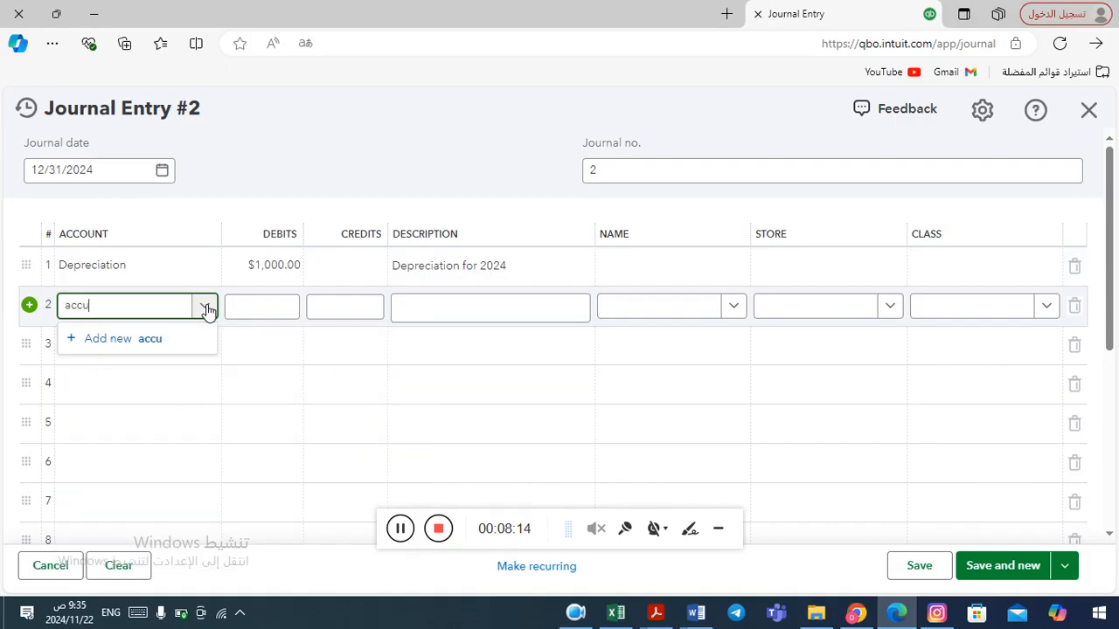
key(BackSpace)
key(BackSpace)
key(BackSpace)
key(BackSpace)
click(208, 307)
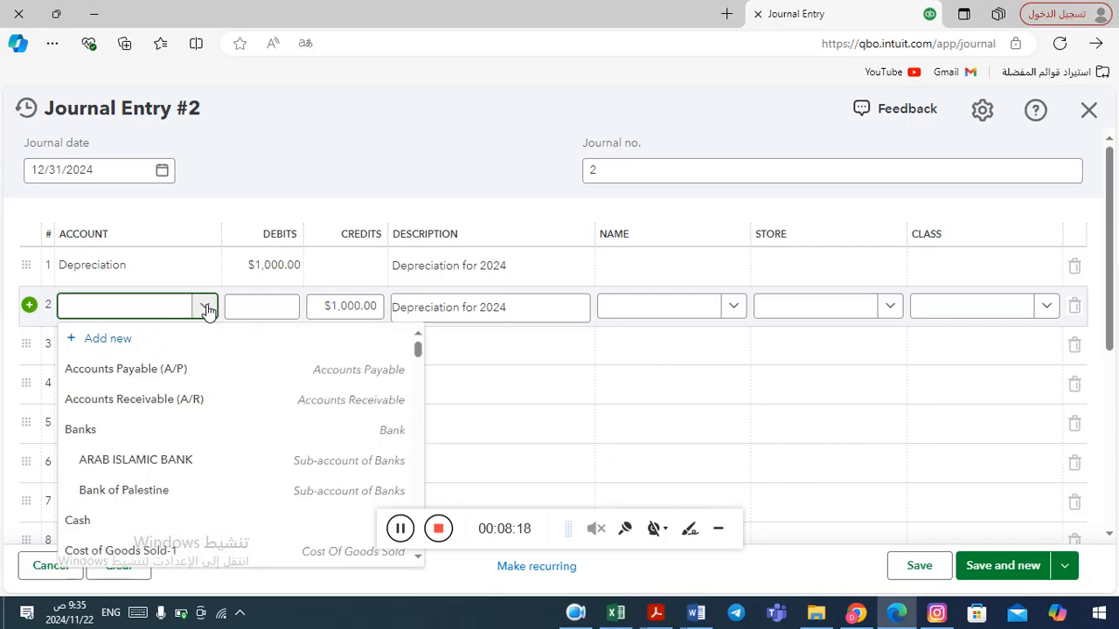
click(107, 347)
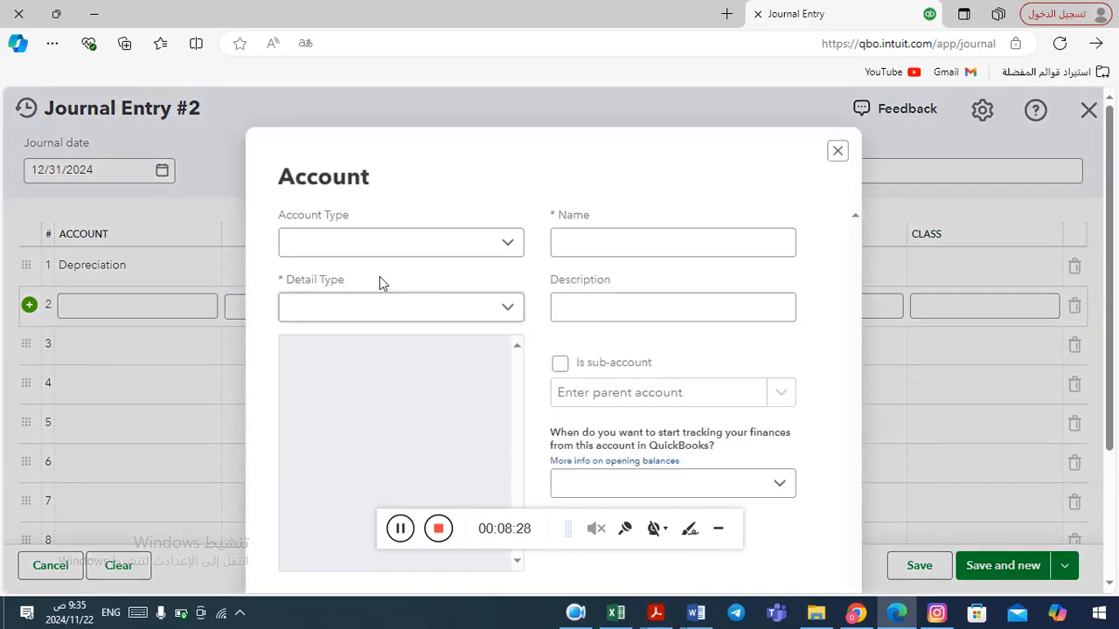
Set the new account's type to Fixed Assets and its detail type to Accumulated Depreciation.
click(513, 247)
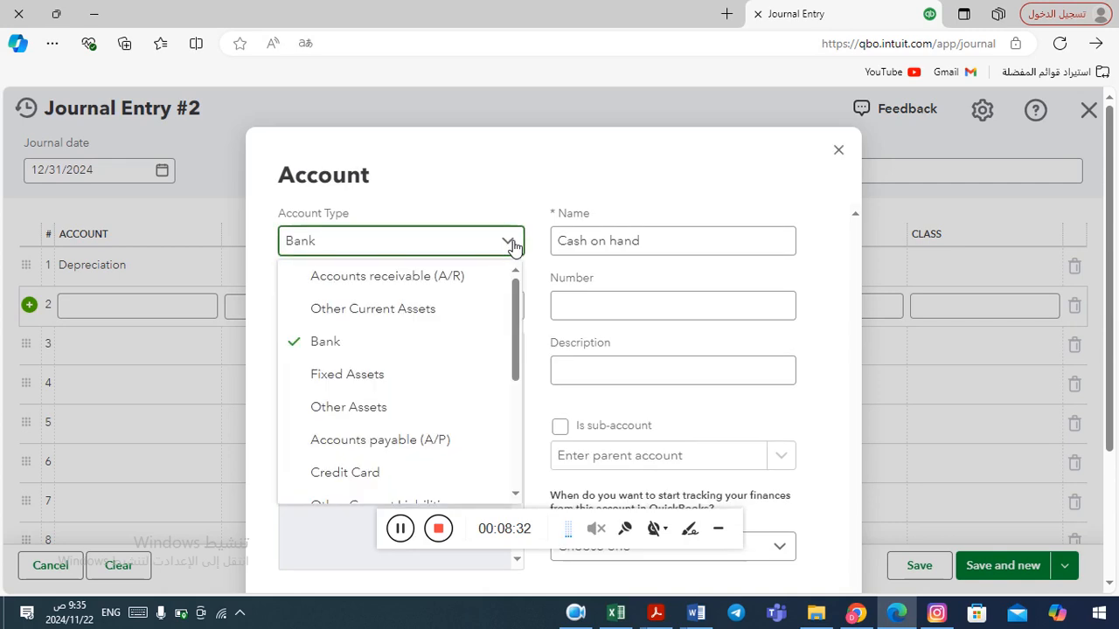
click(392, 377)
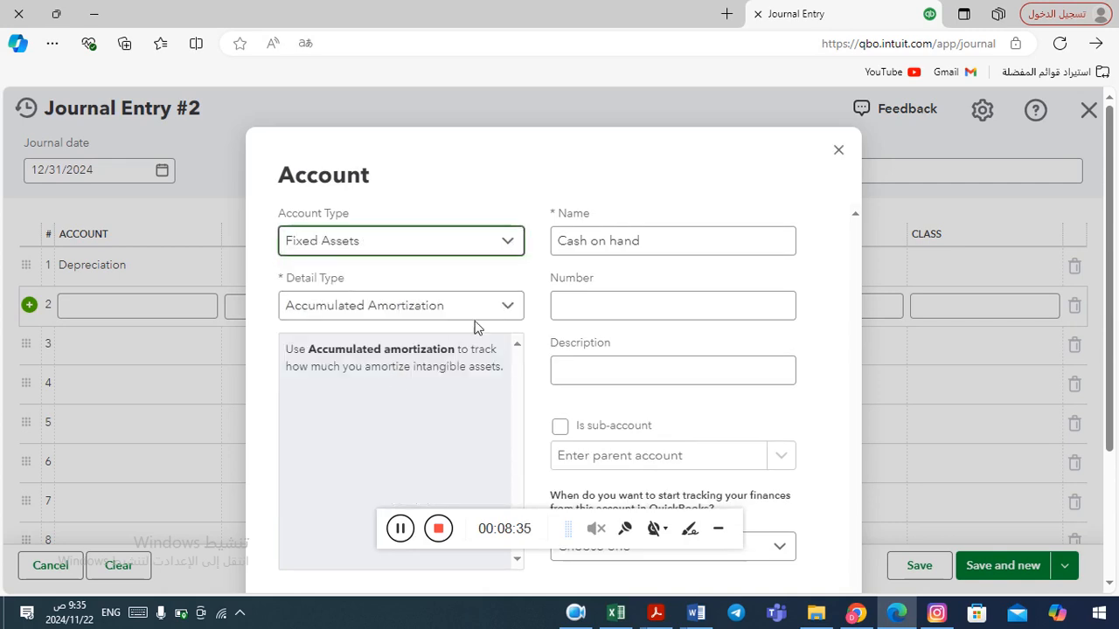
click(515, 306)
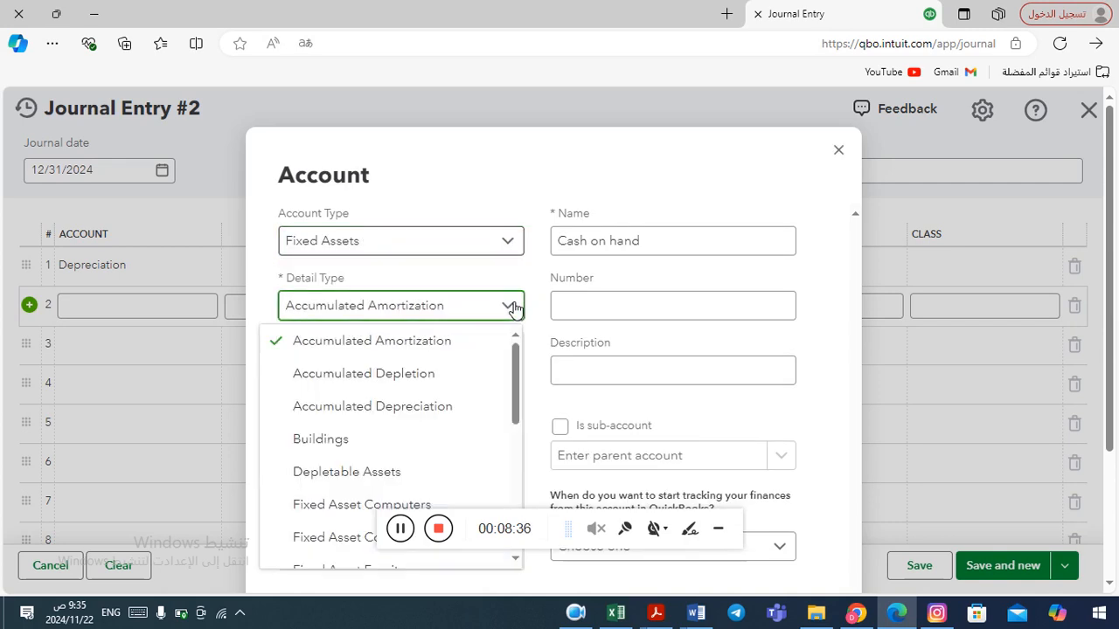
click(408, 407)
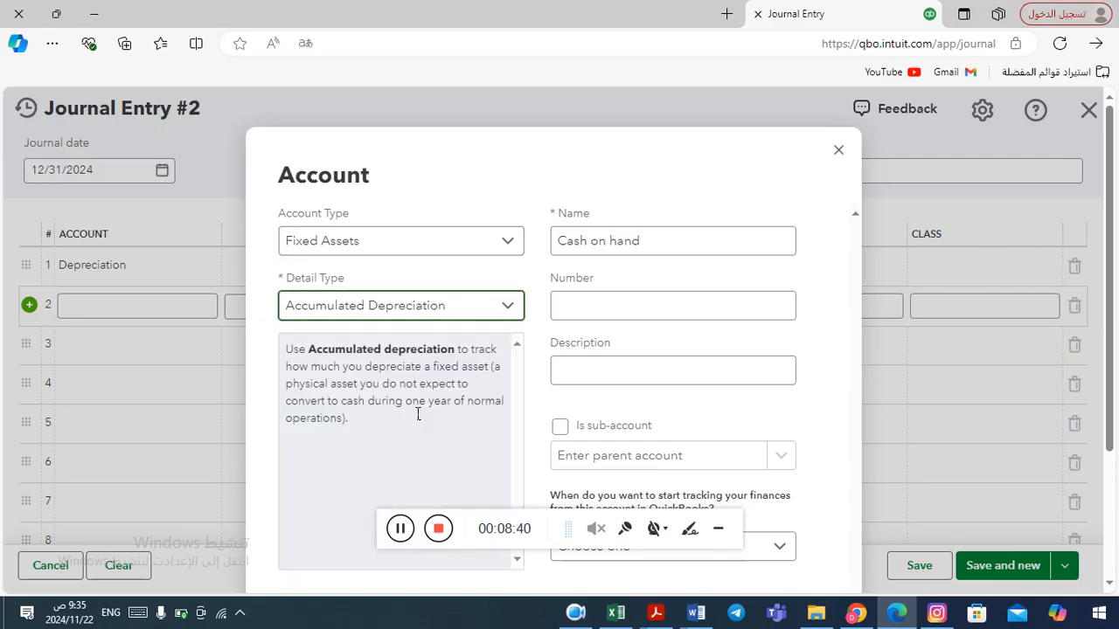
Rename the new account as Accumulated Depreciation for Furnture.
click(653, 250)
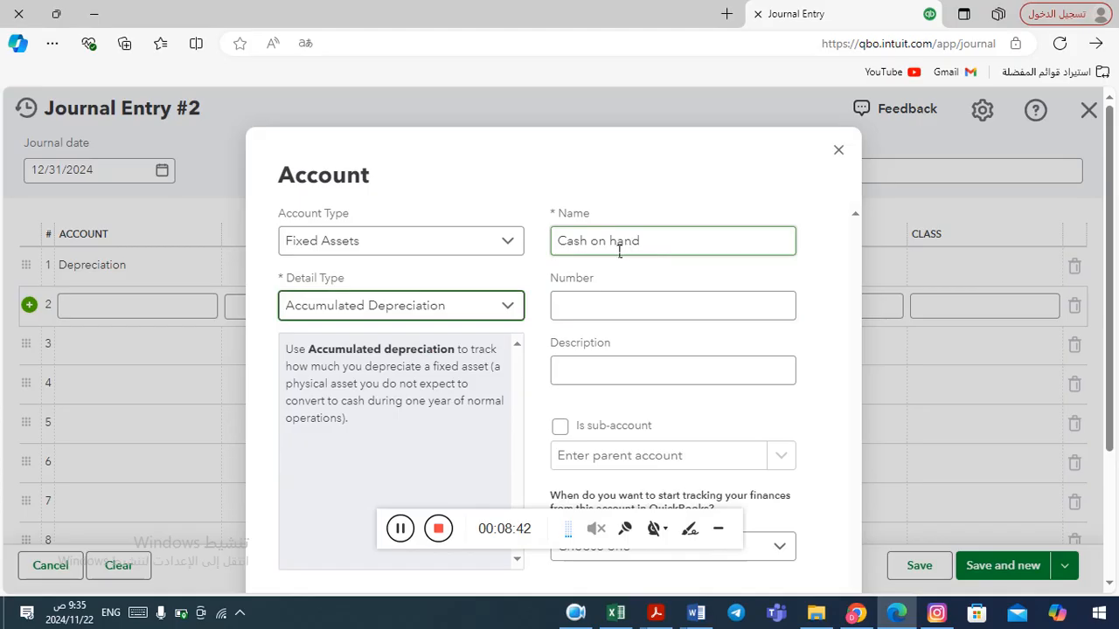
double_click(658, 247)
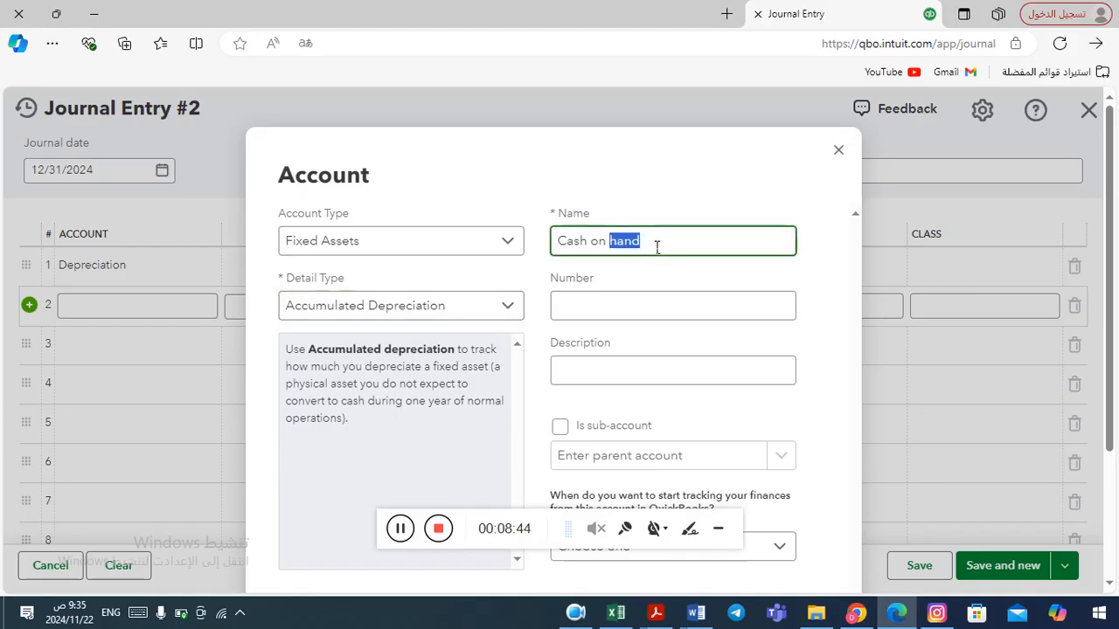
triple_click(657, 247)
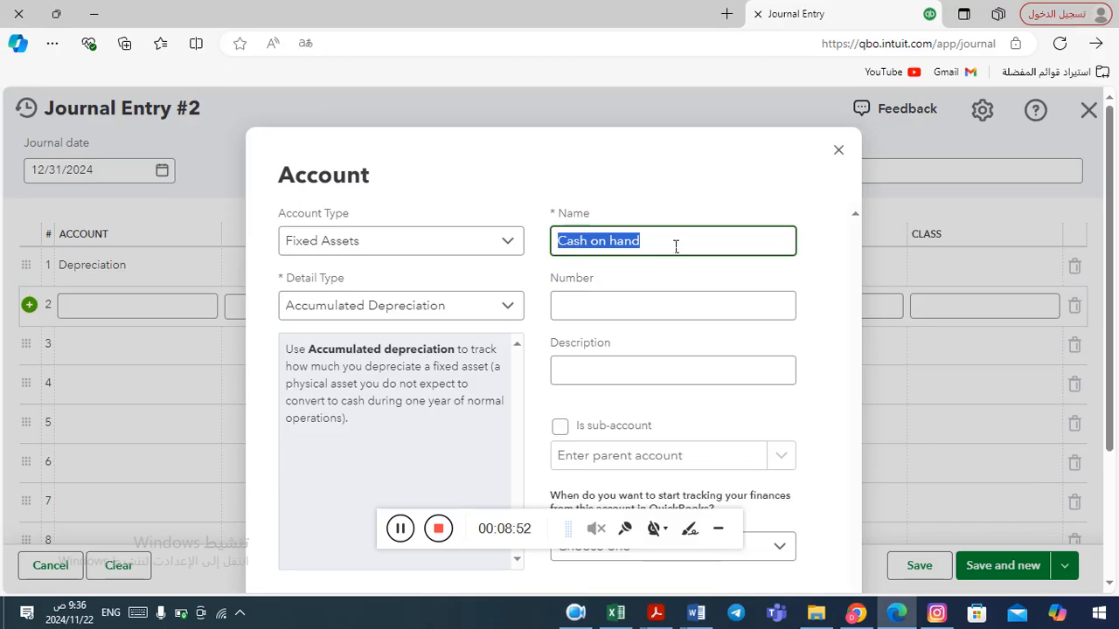
text(Accum)
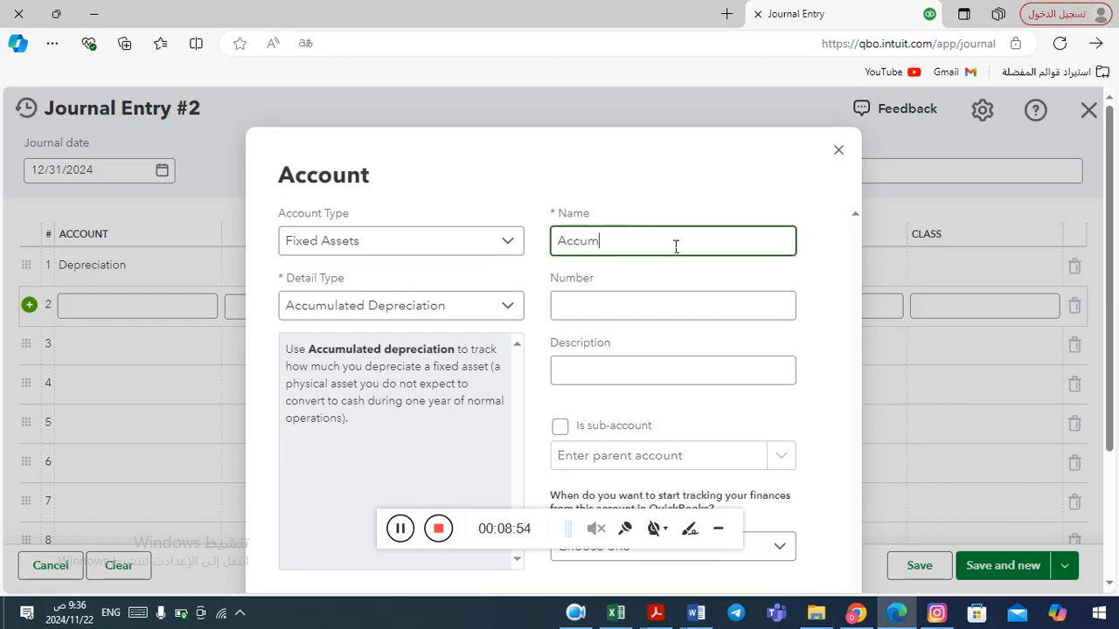
text(ulated Depreciation for)
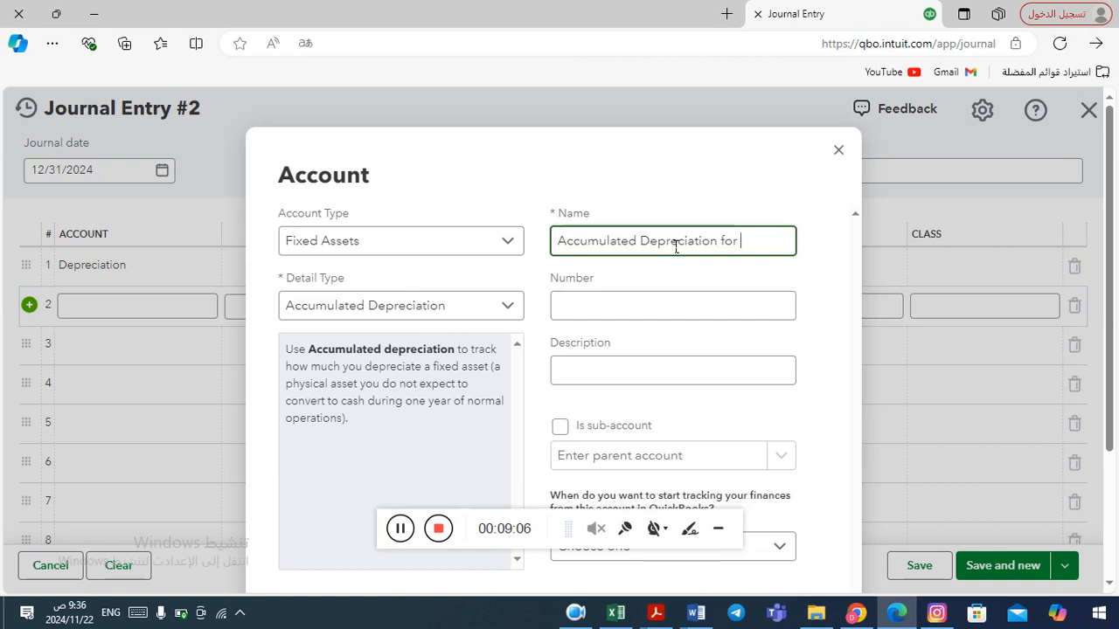
text( Furnt)
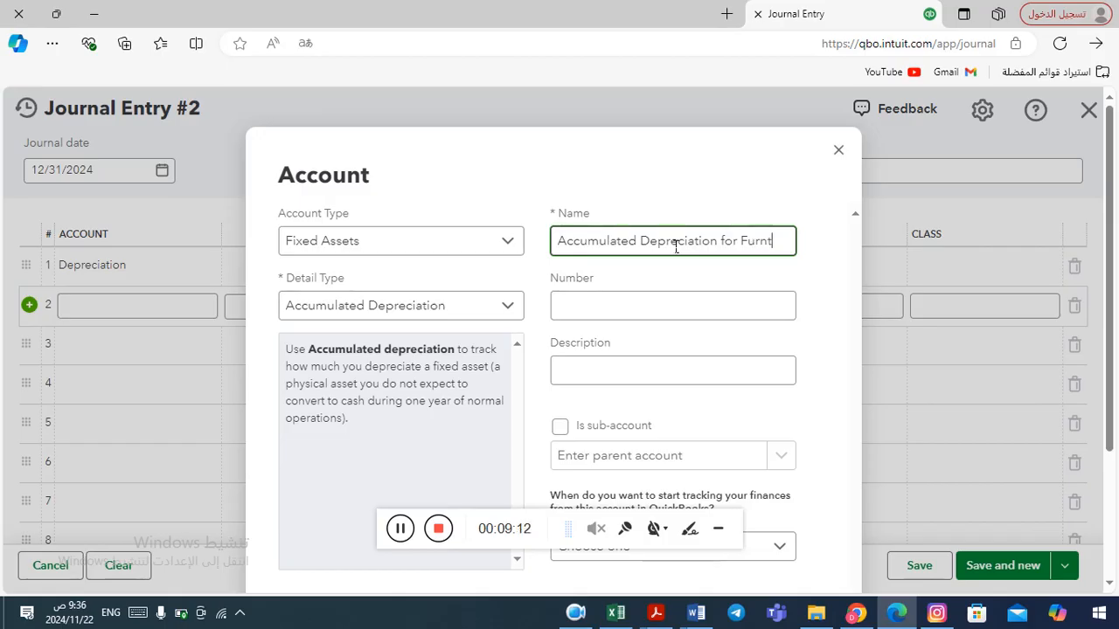
text(ure)
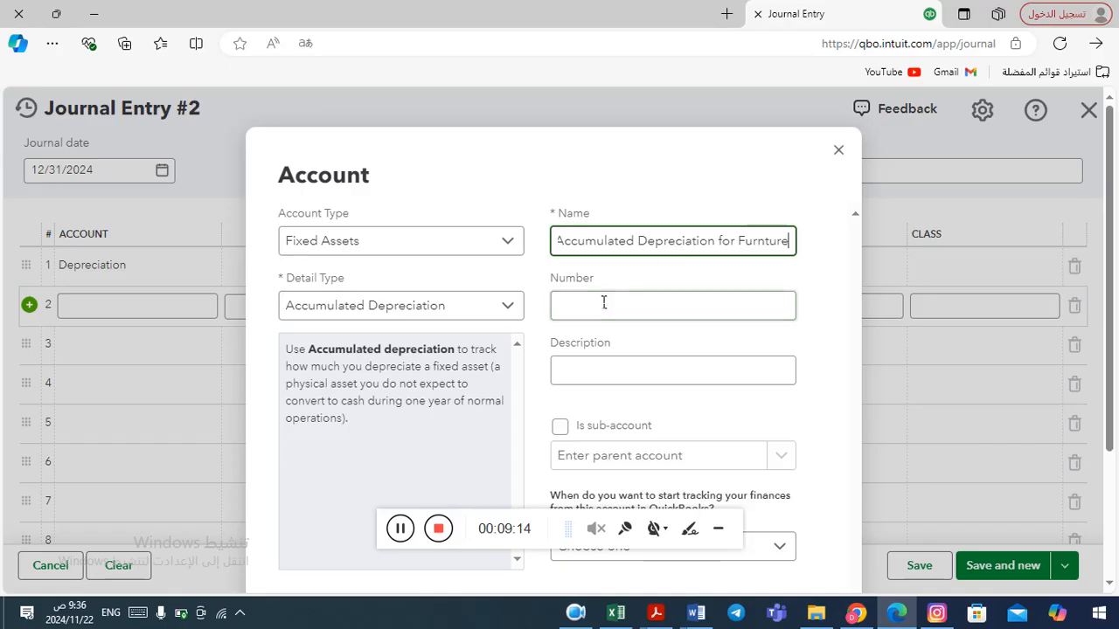
Make the new account a sub-account of Long-term office equipment:Furniture.
click(654, 318)
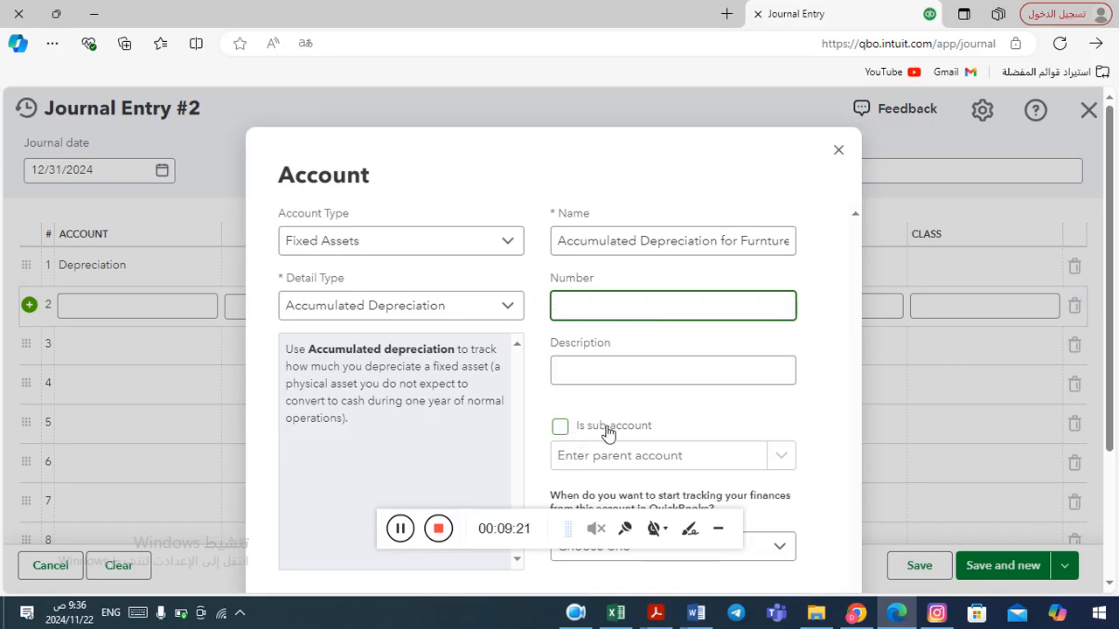
click(561, 428)
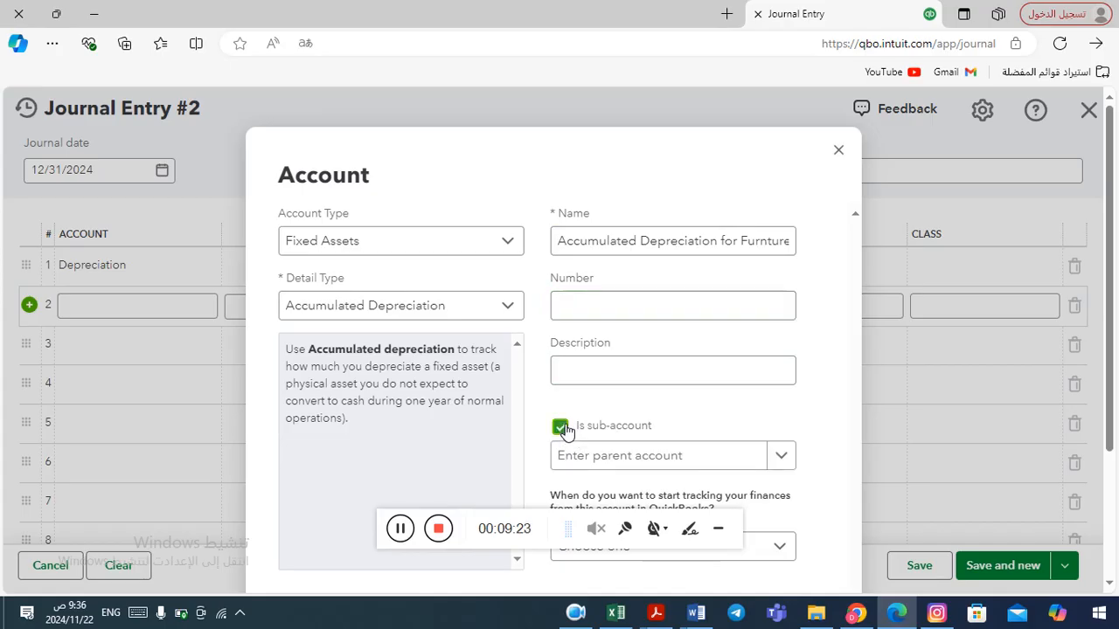
click(782, 457)
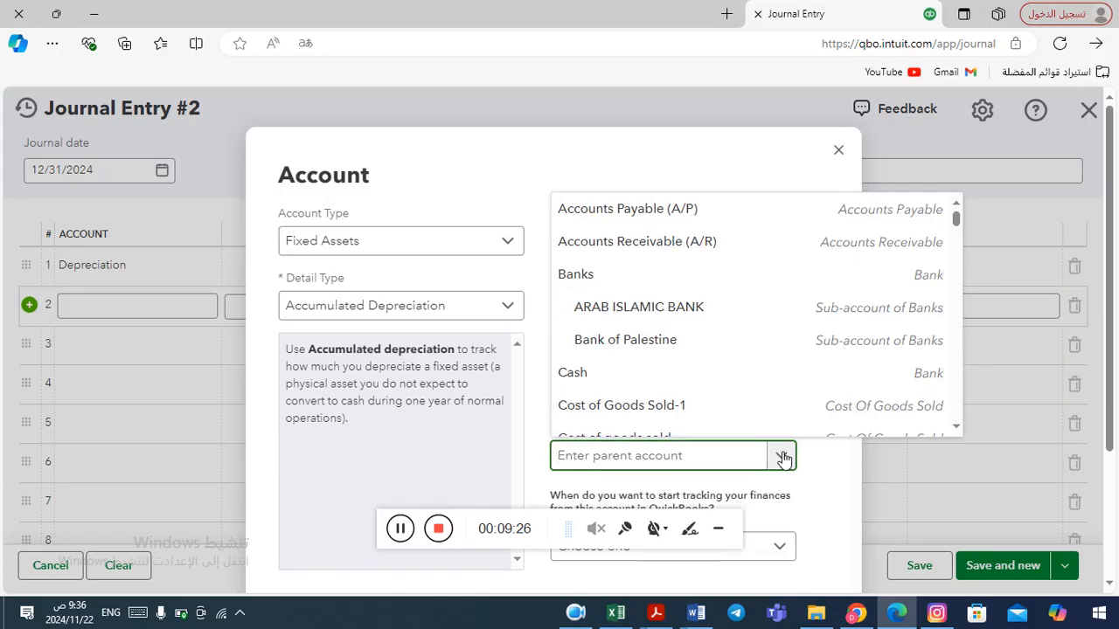
text(fur)
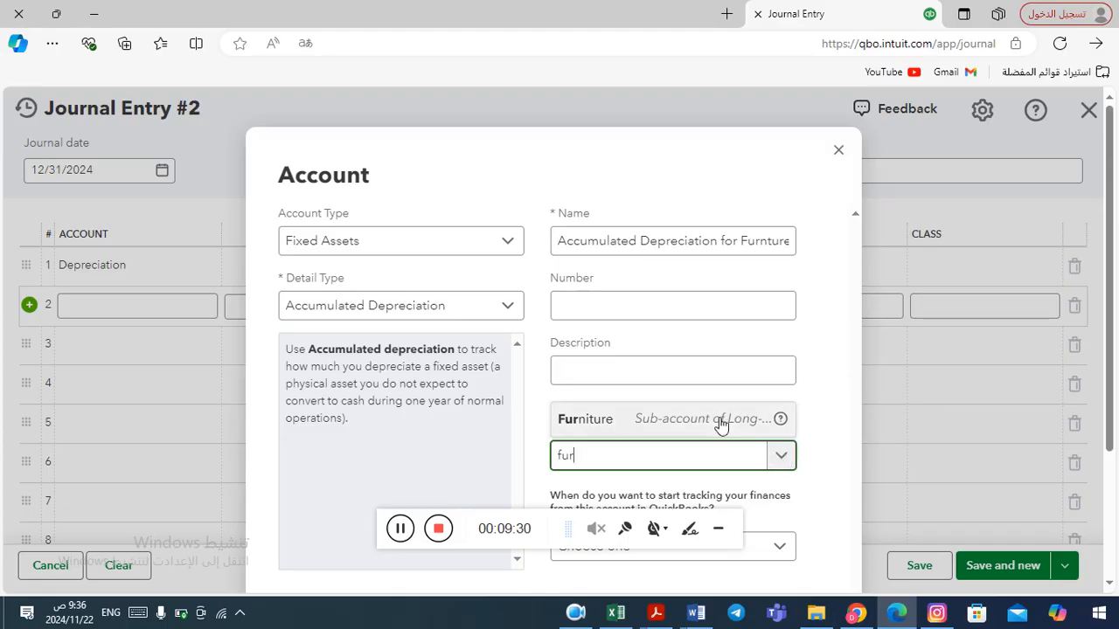
click(709, 422)
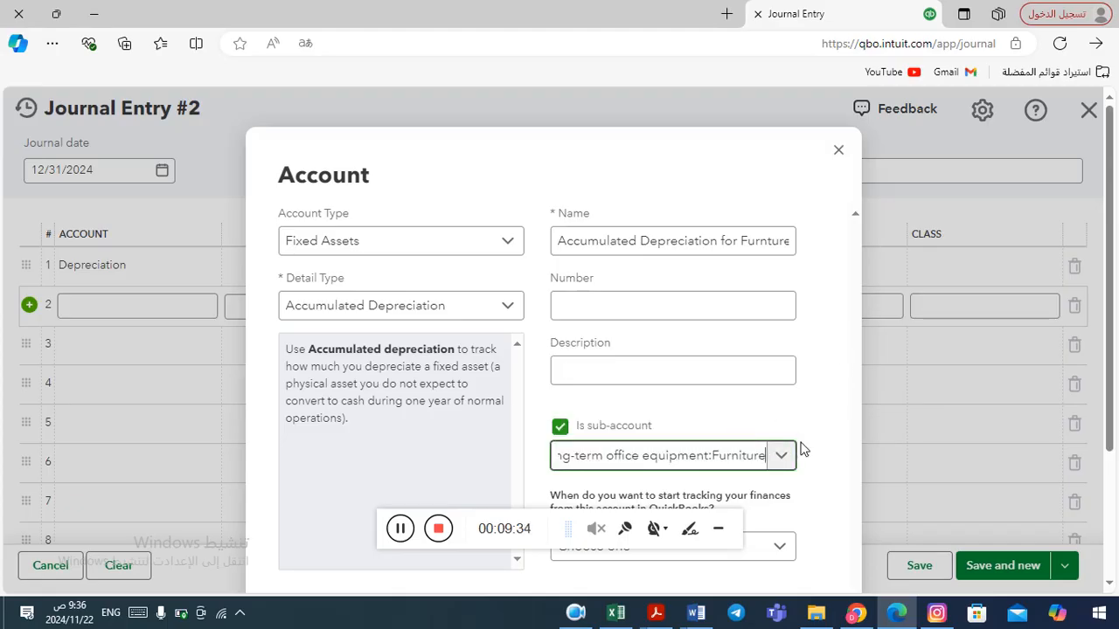
click(720, 529)
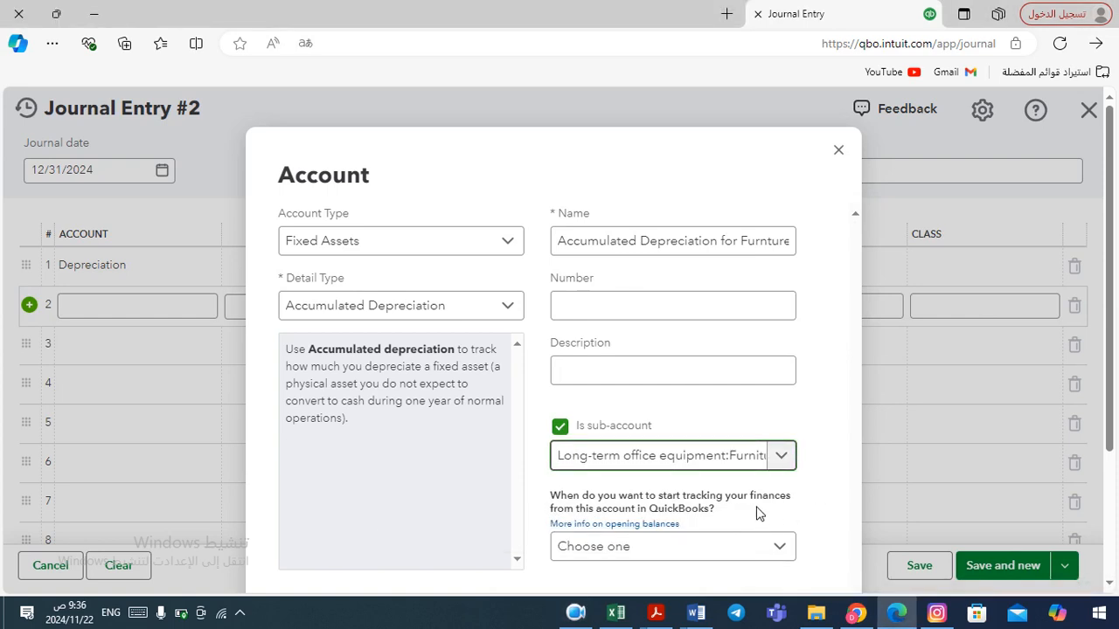
click(786, 550)
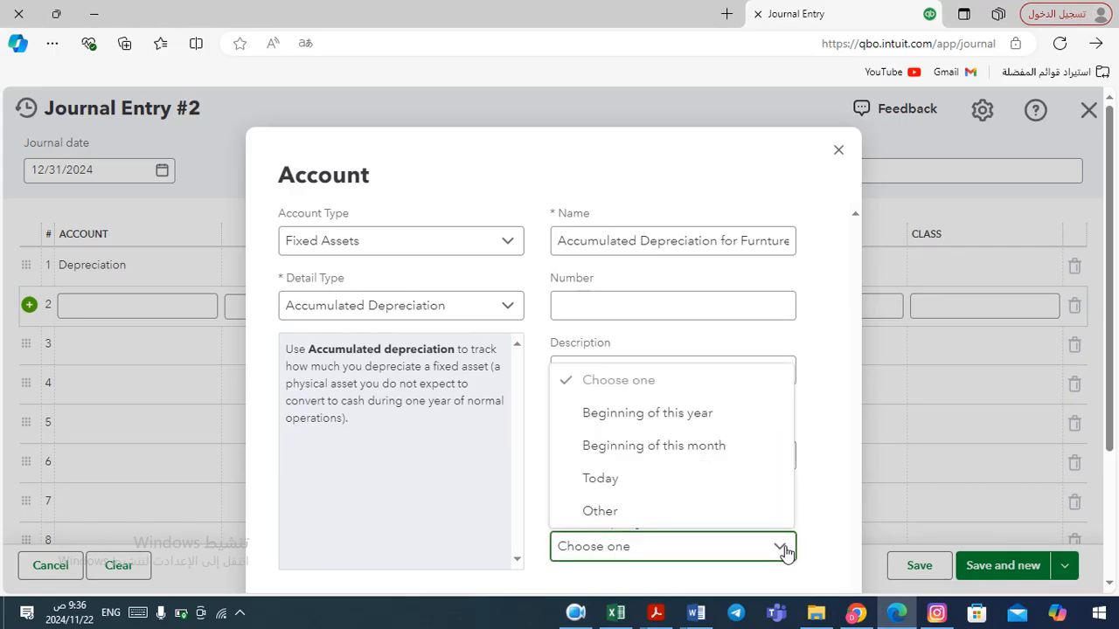
click(786, 549)
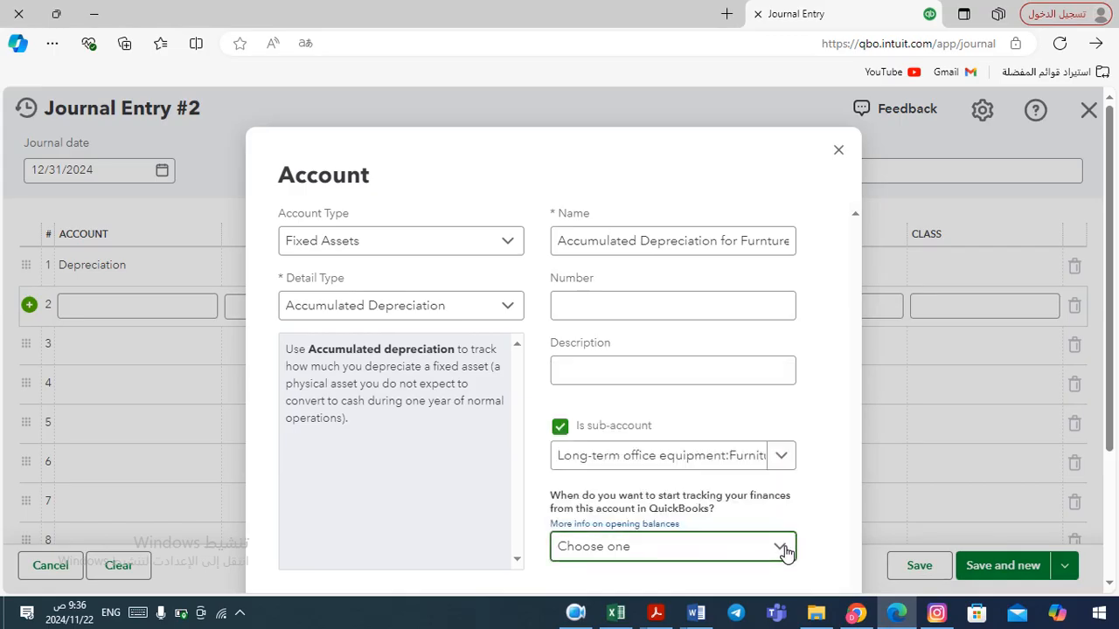
Save and close the new Accumulated Depreciation for Furnture account without setting a tracking start date.
click(786, 550)
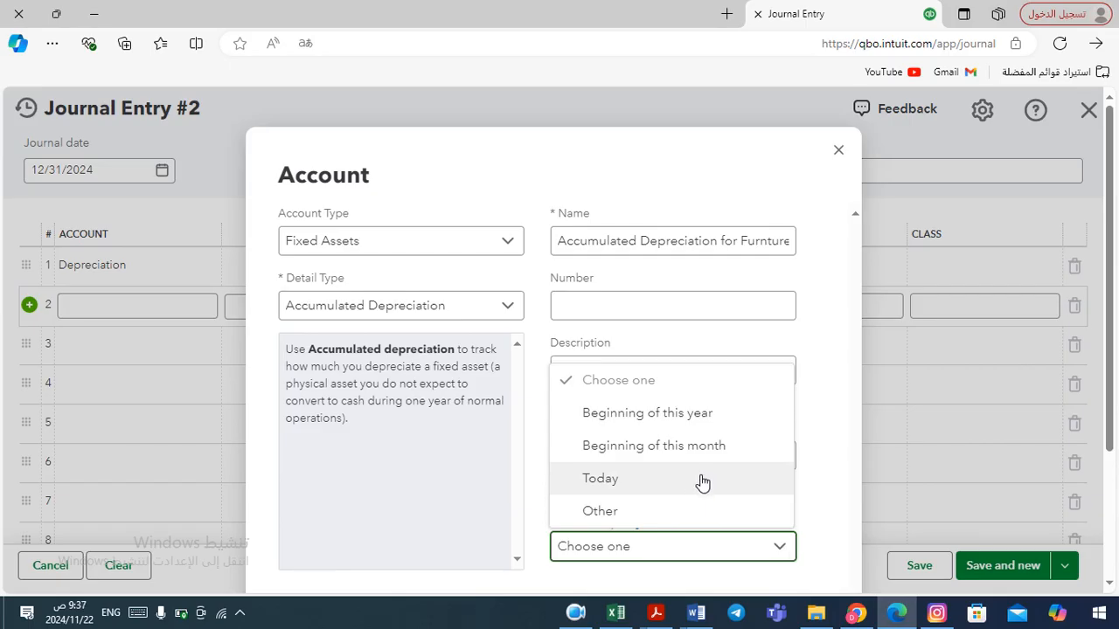
click(821, 472)
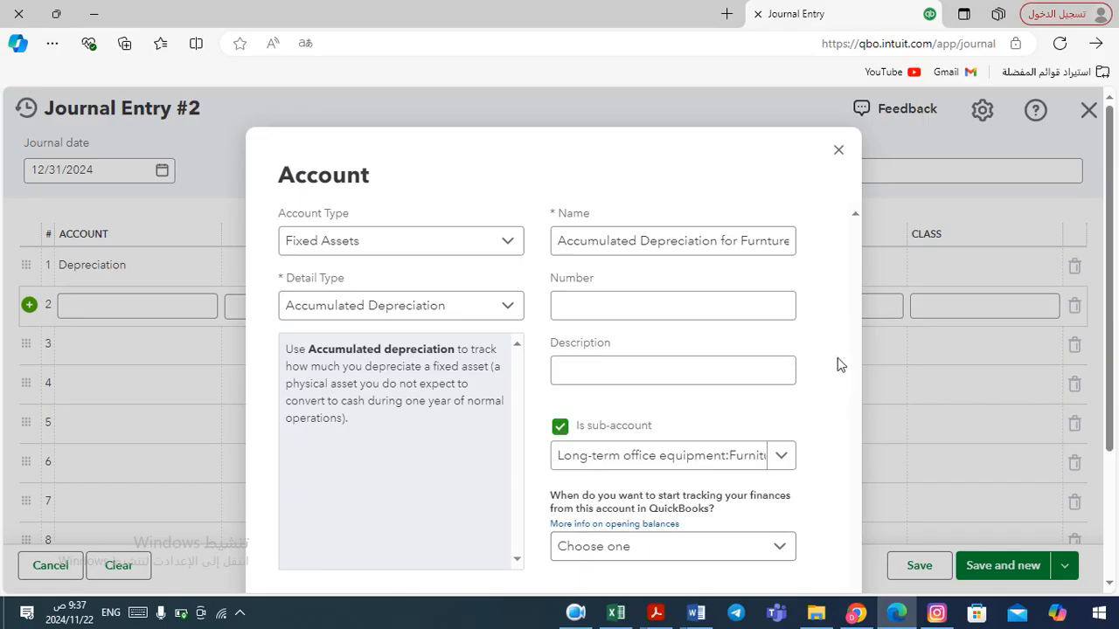
scroll(837, 407, down, 3)
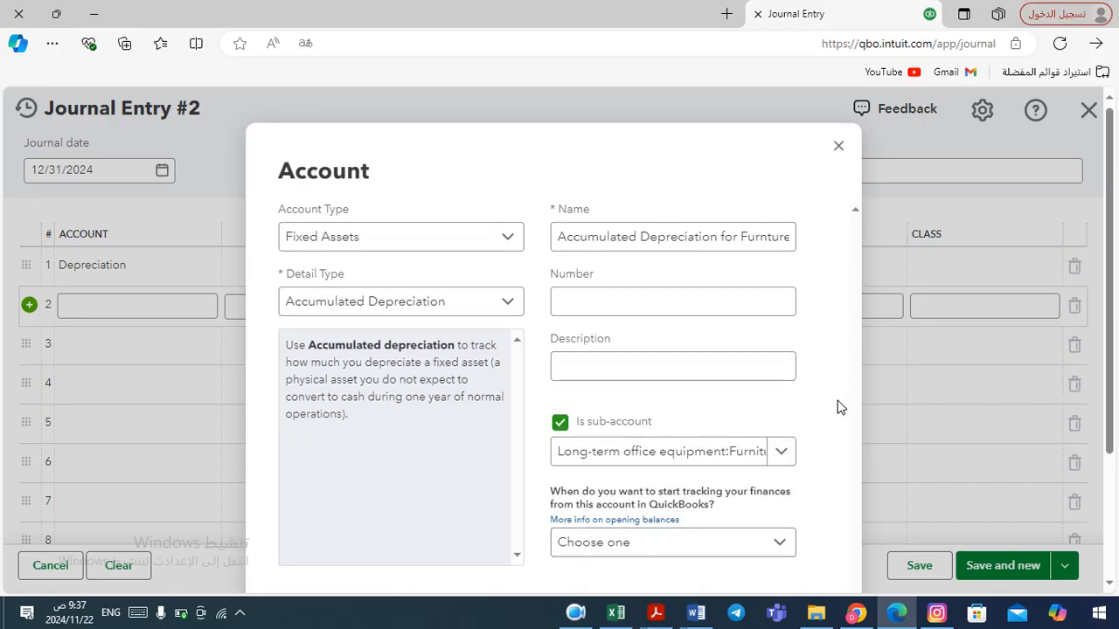
scroll(838, 408, down, 1)
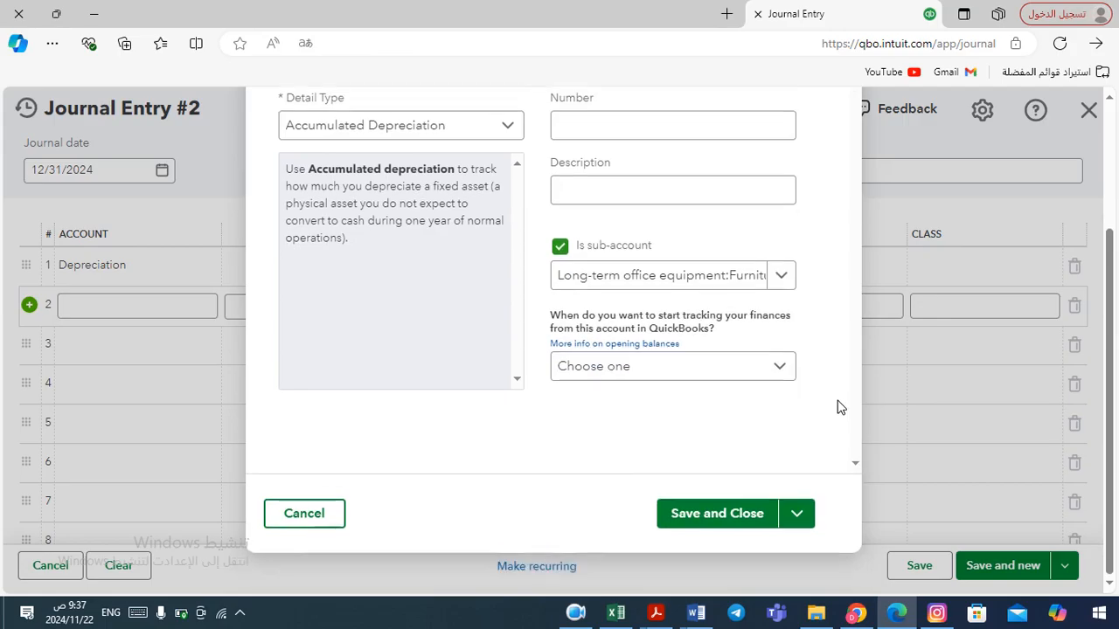
click(738, 518)
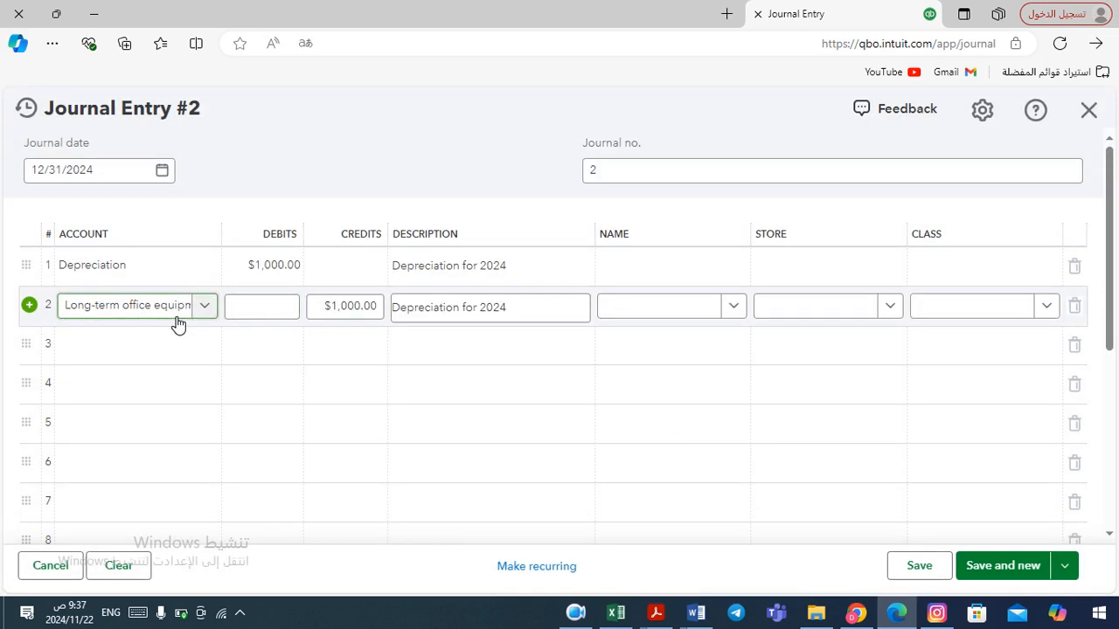
Save the depreciation journal entry, confirm the closing-date warning, and close the entry.
click(206, 307)
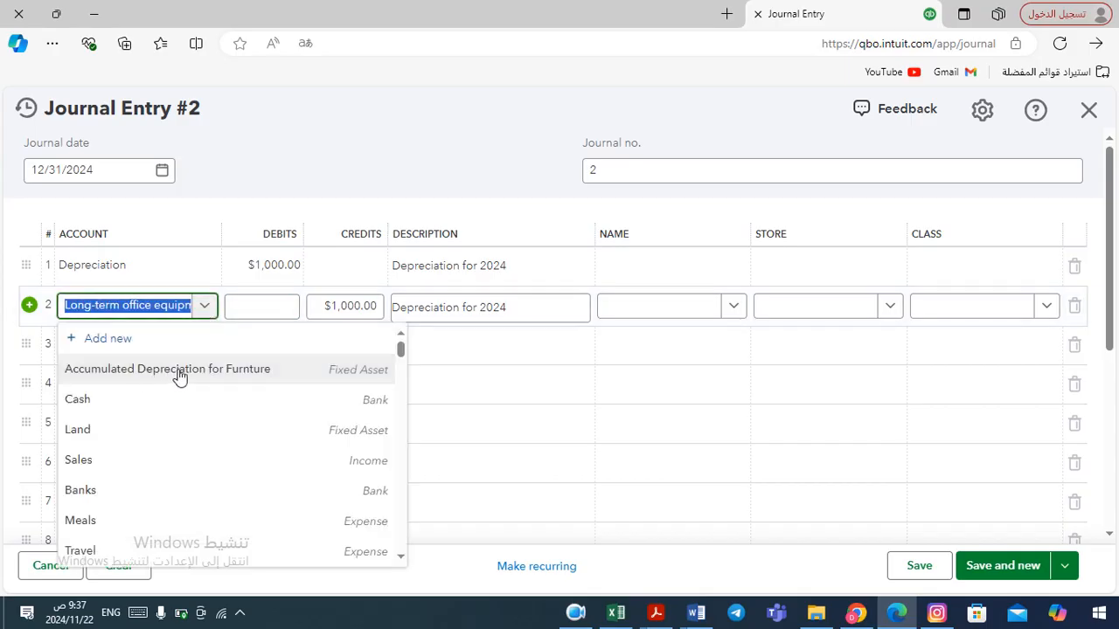
click(206, 306)
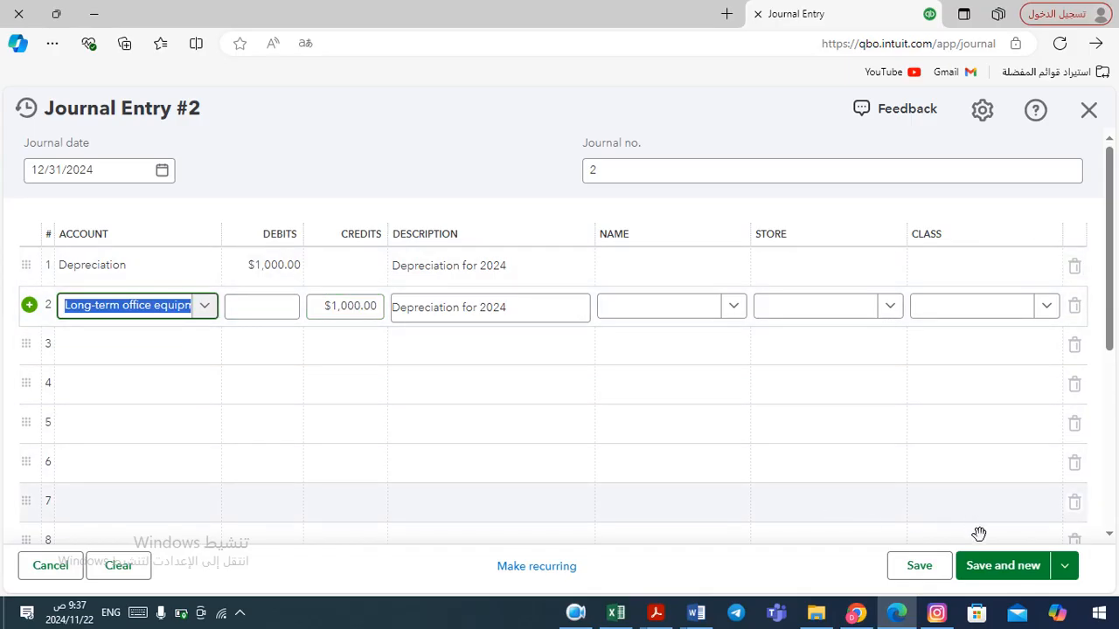
click(929, 569)
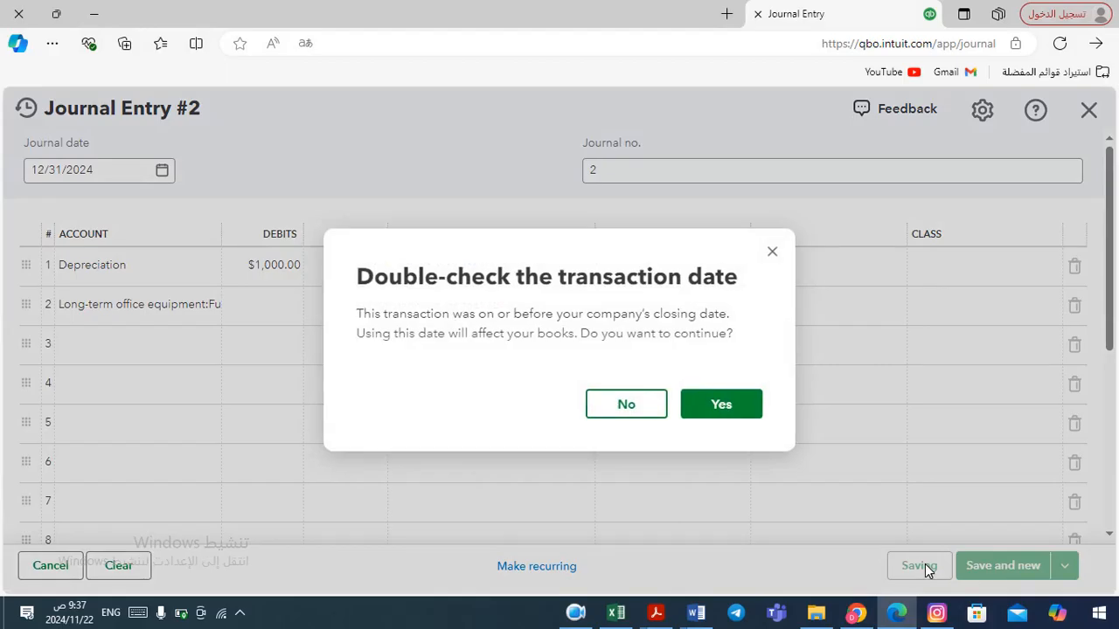
click(728, 407)
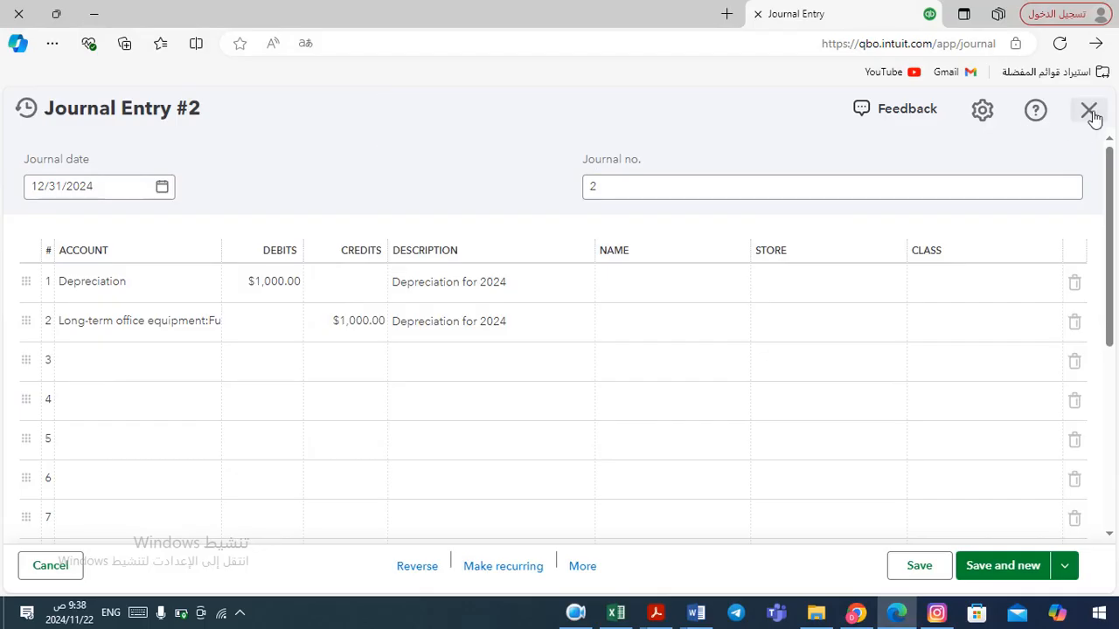
click(1089, 112)
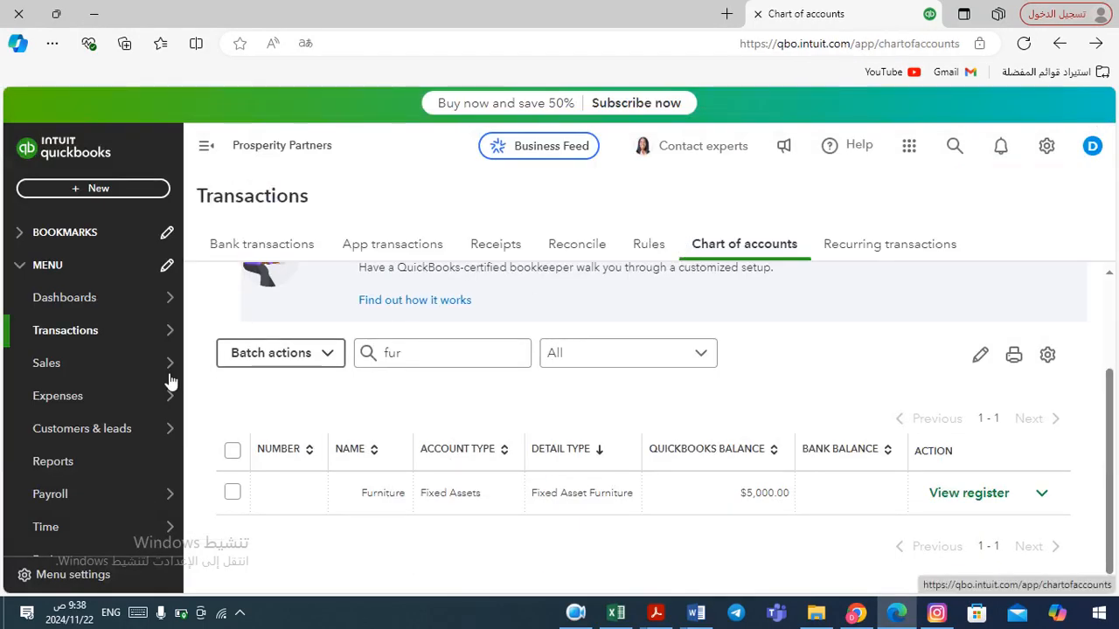
Open the Balance Sheet report and run it for 01/01/2024 to 12/31/2024.
click(76, 469)
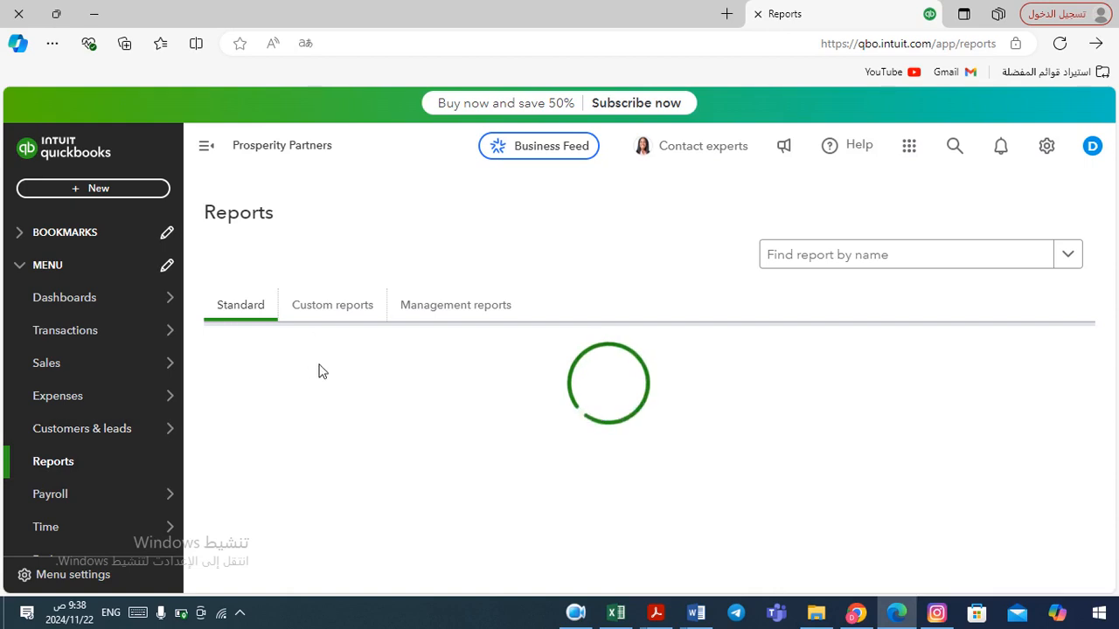
click(284, 463)
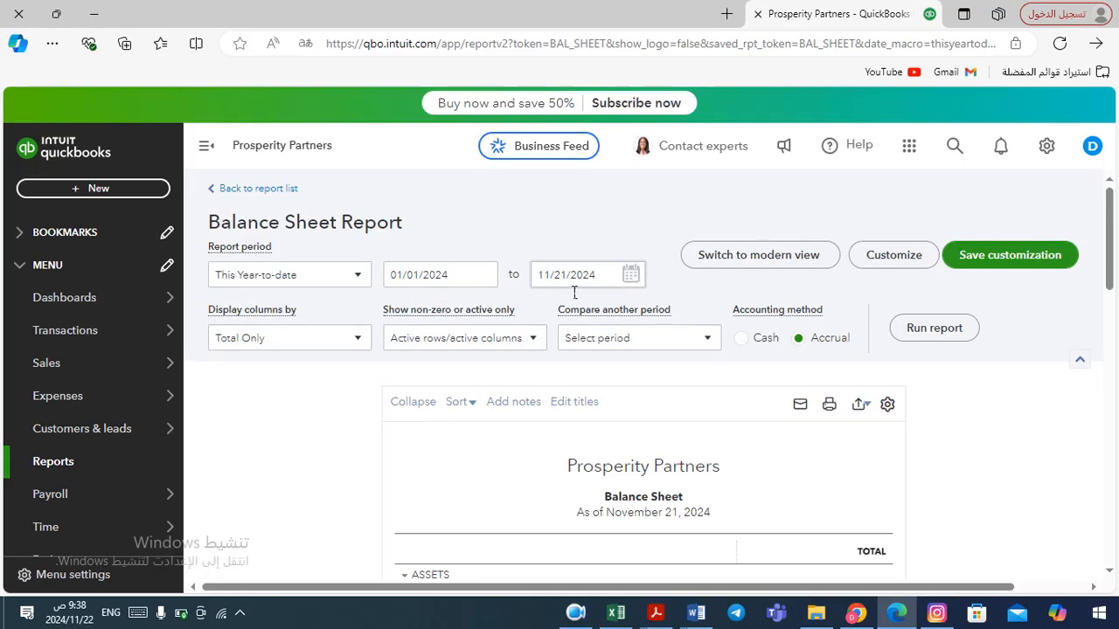
click(635, 277)
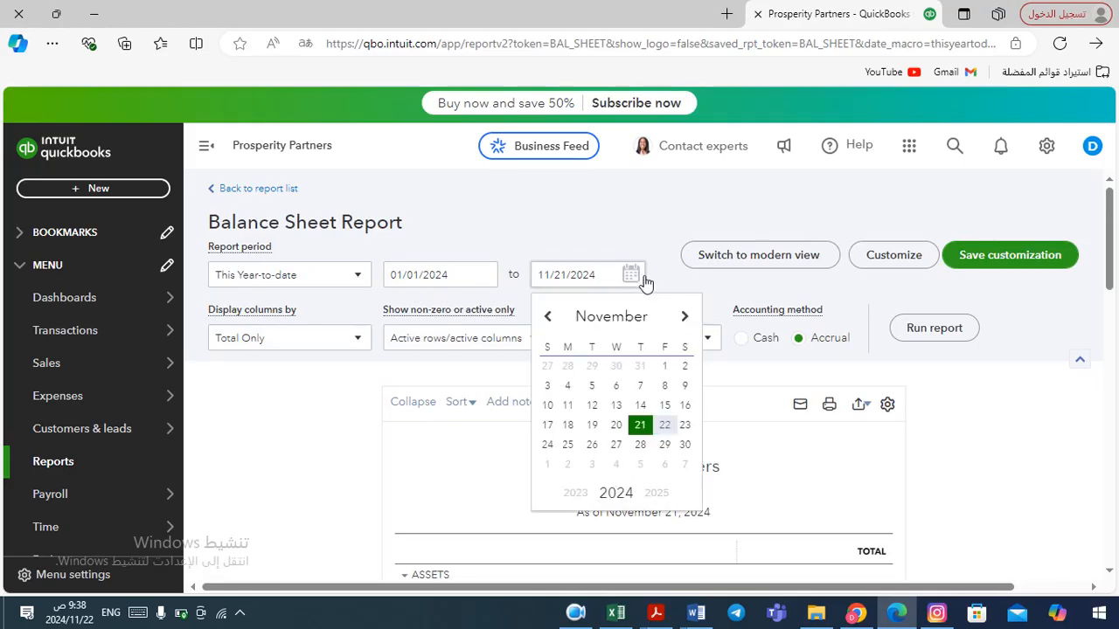
click(687, 317)
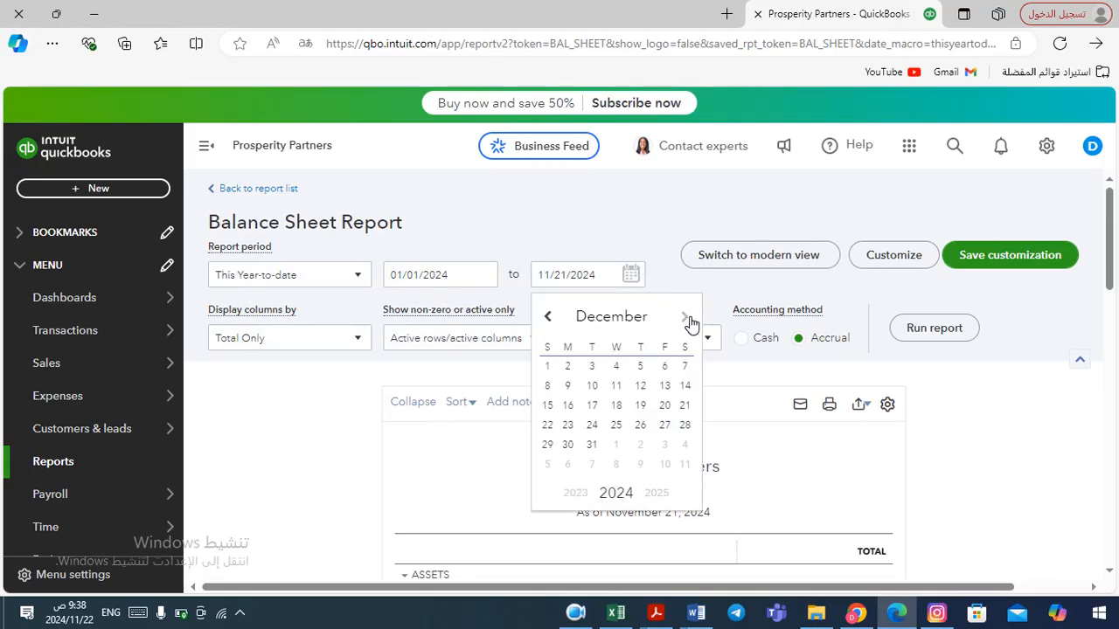
click(592, 447)
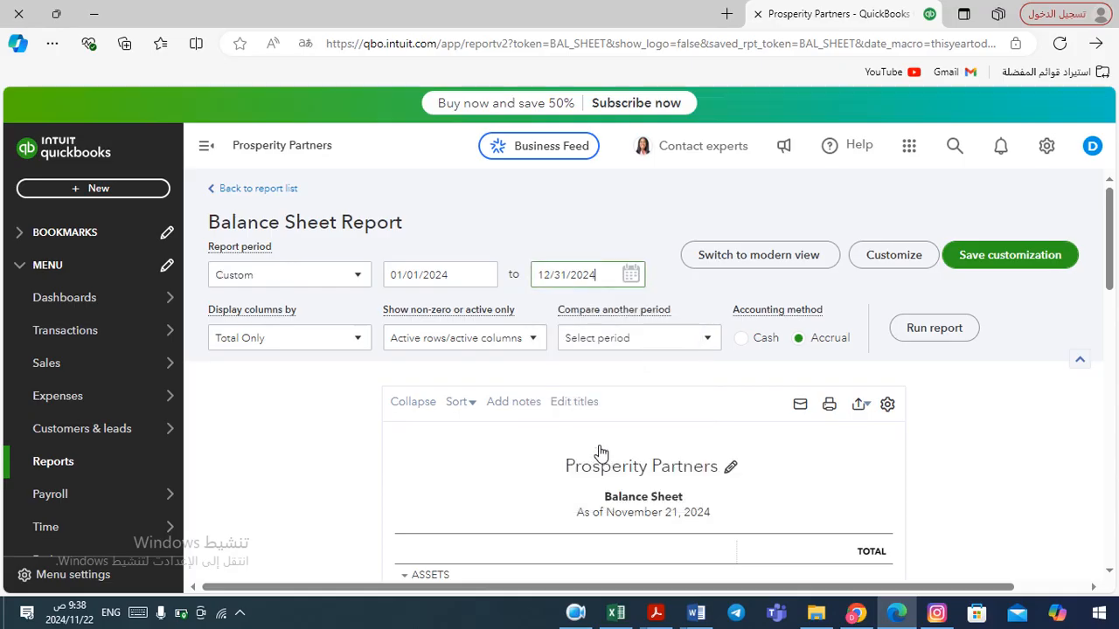
click(951, 330)
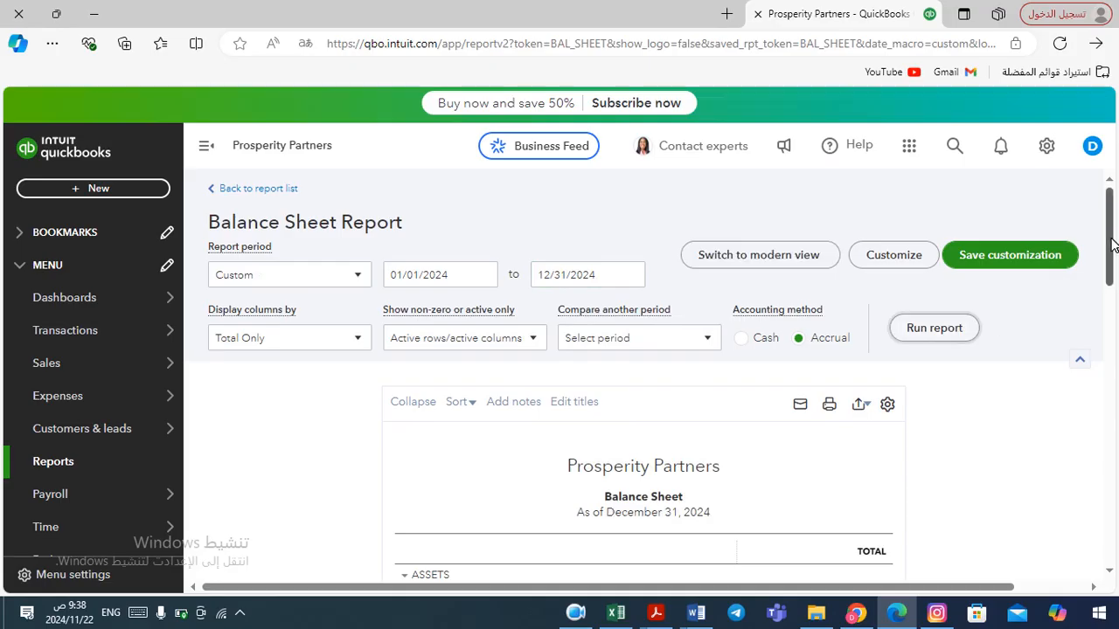
Review the fixed assets section of the balance sheet for the furniture and its accumulated depreciation.
drag(1110, 247, 1103, 365)
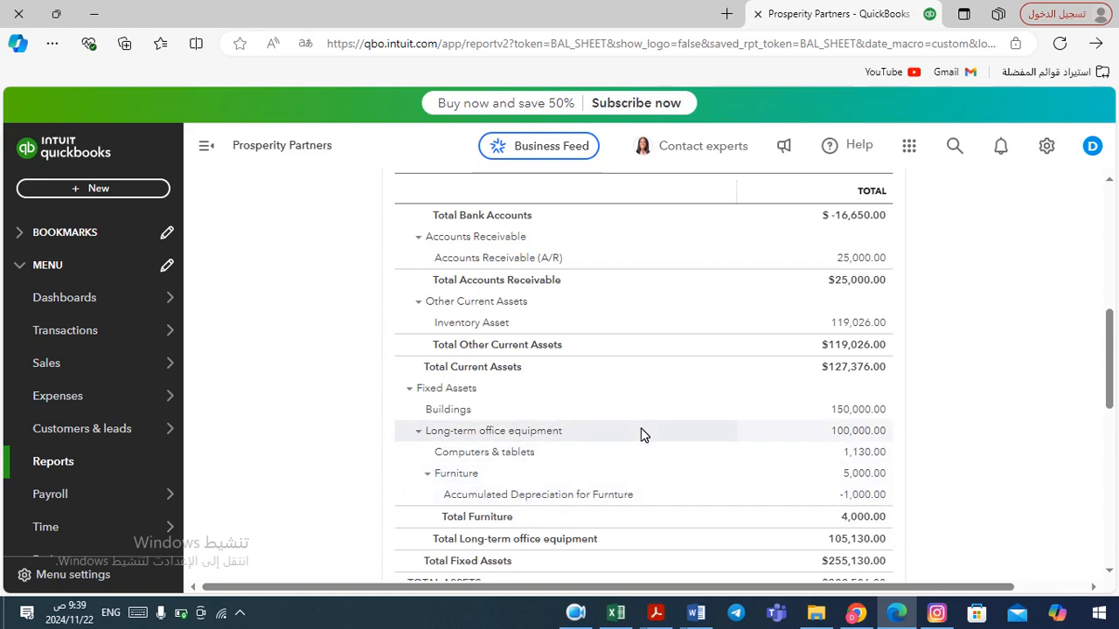
click(574, 617)
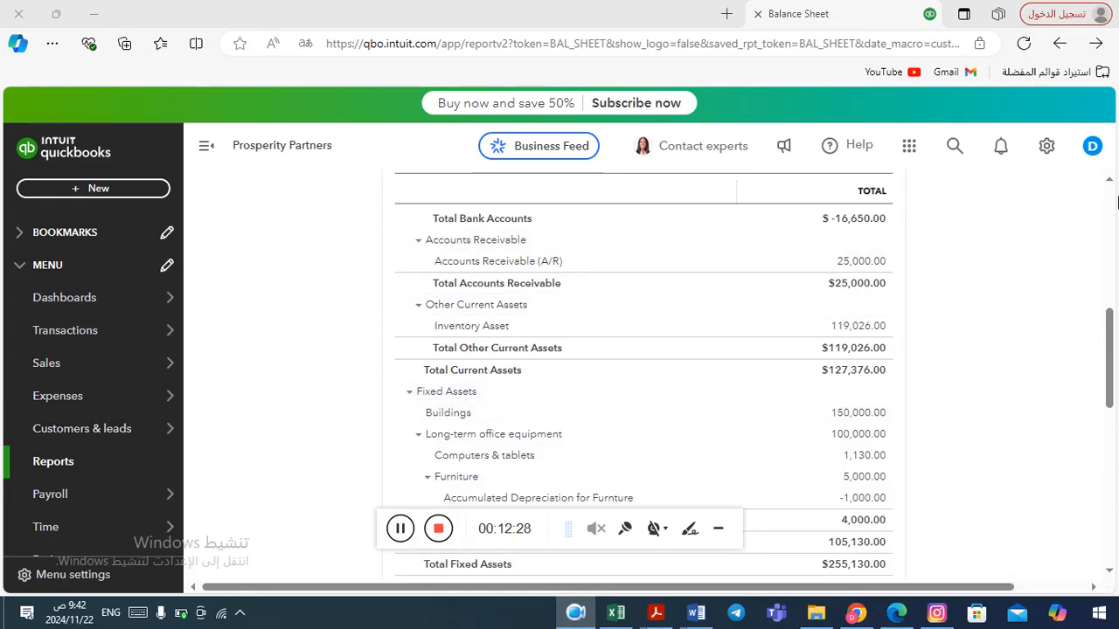
click(1112, 195)
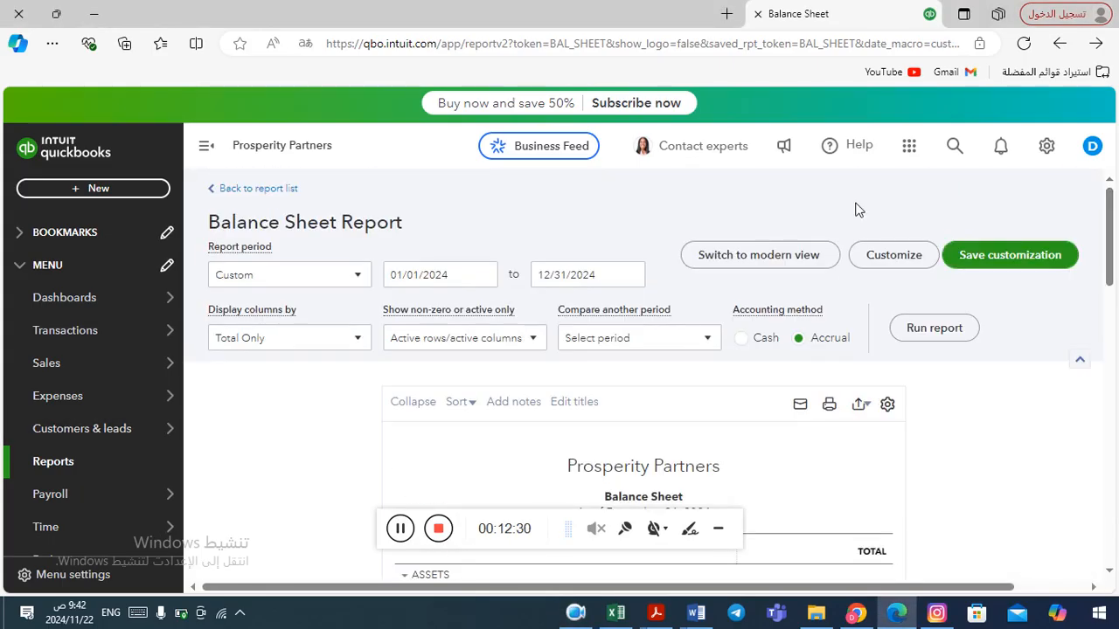
Open the Profit and Loss report, run it for 01/01/2024 to 12/31/2024, and review the expenses.
click(249, 189)
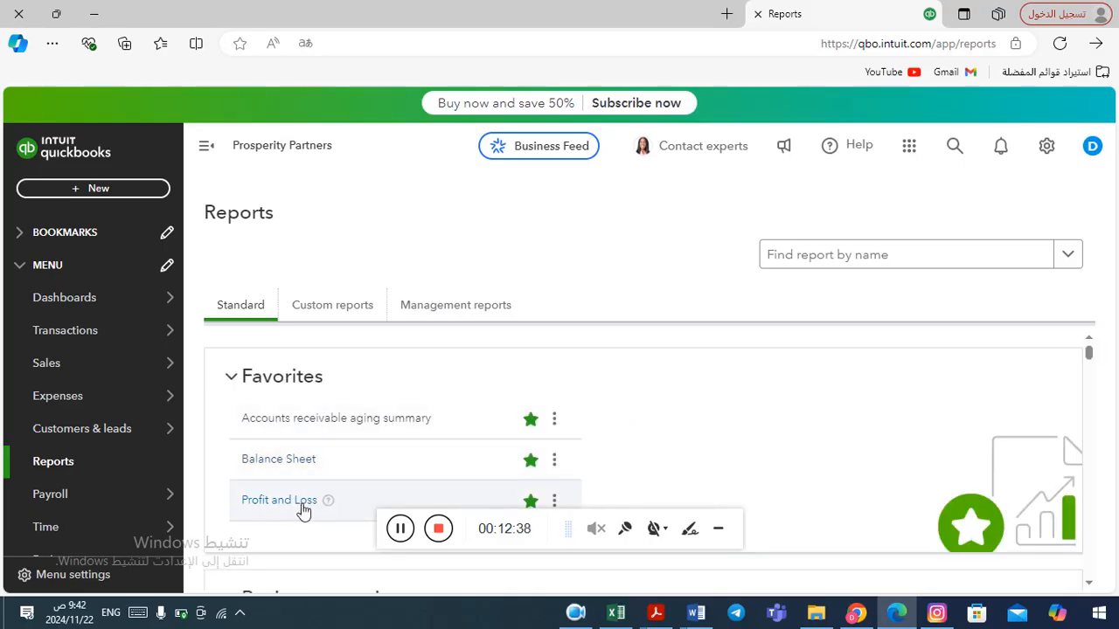
click(292, 503)
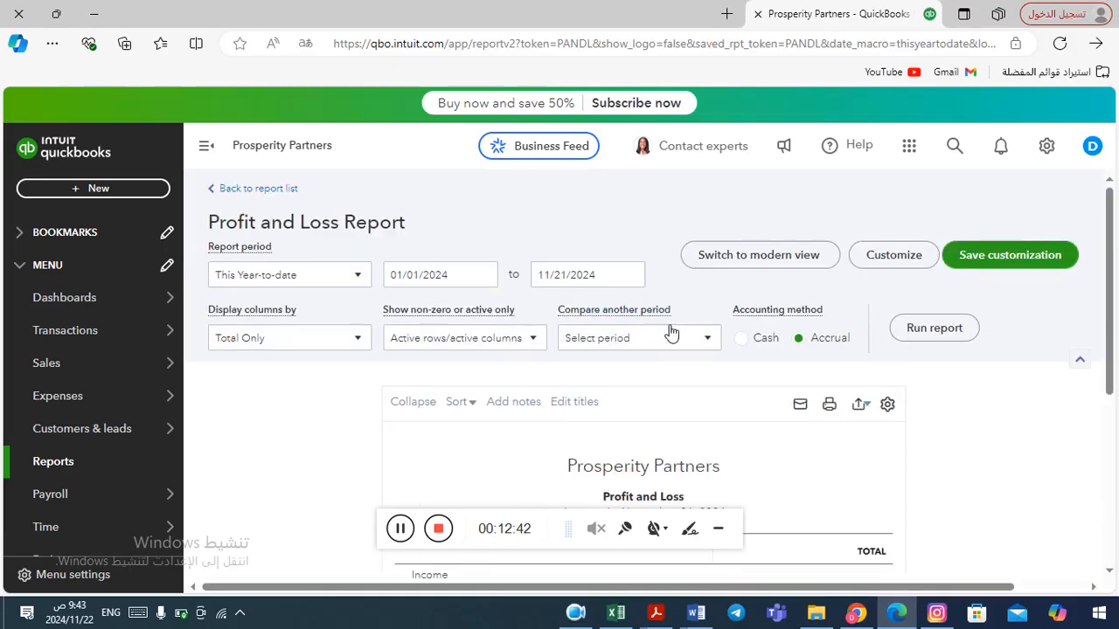
click(632, 278)
click(686, 317)
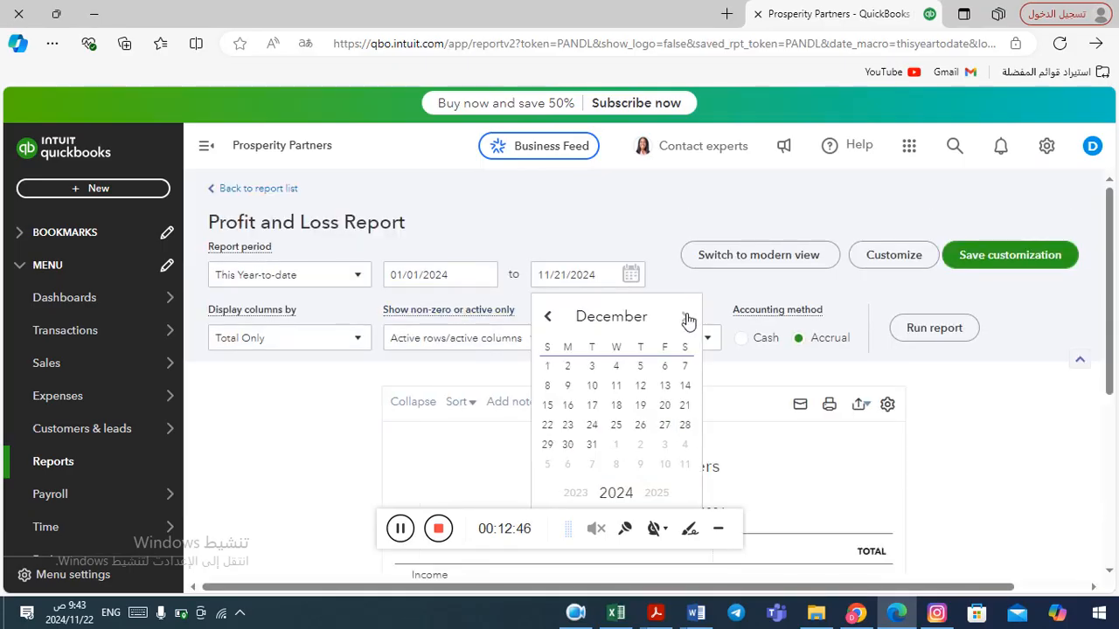
click(593, 446)
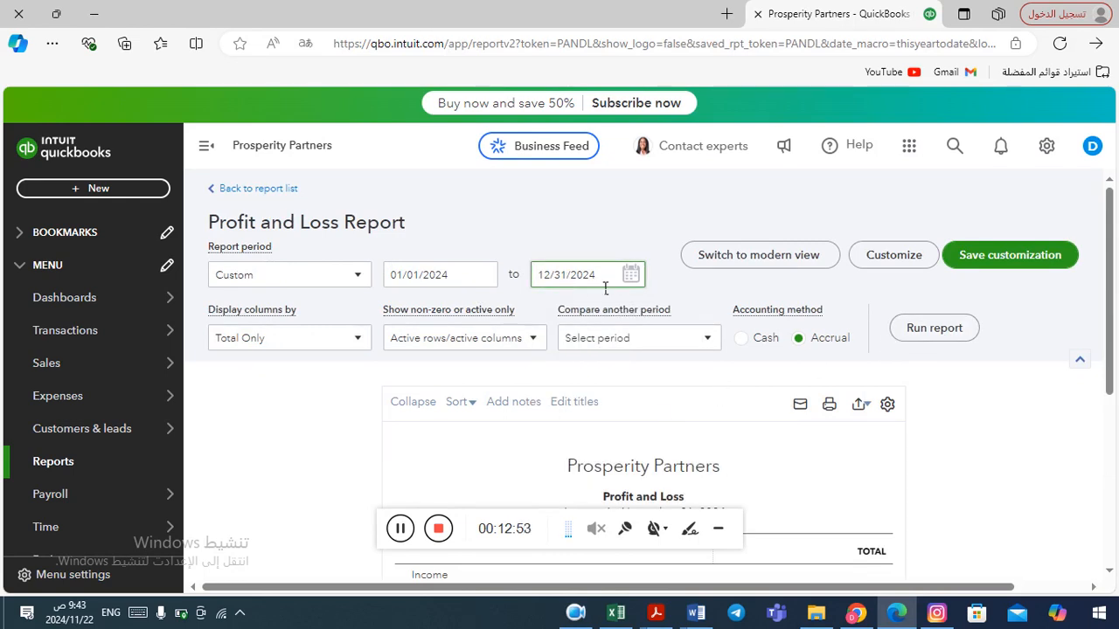
click(937, 331)
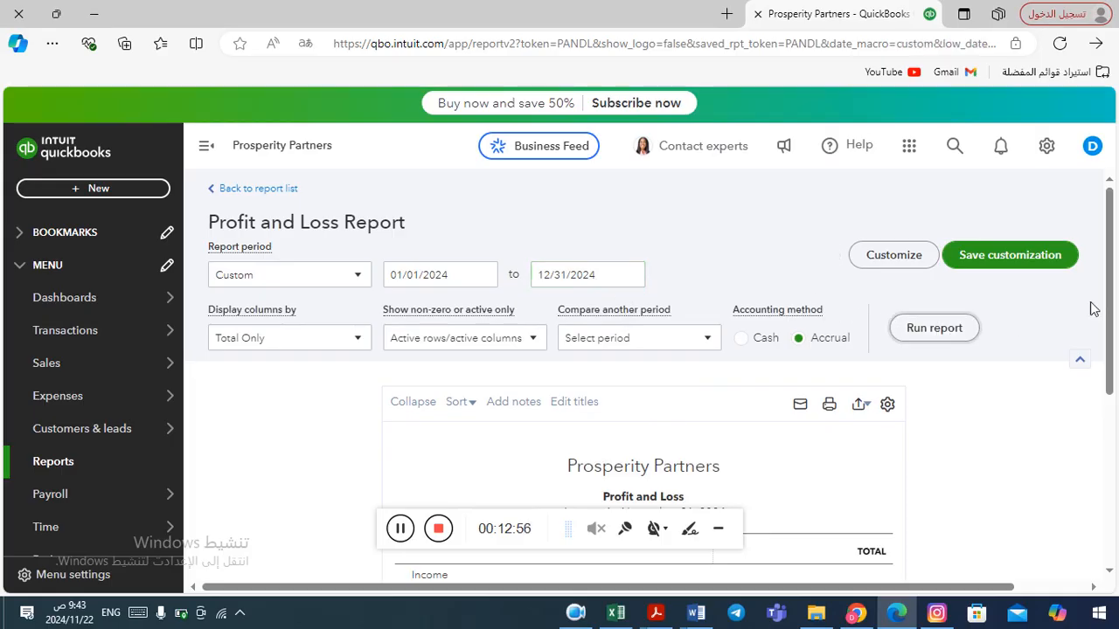
drag(1112, 296, 1116, 434)
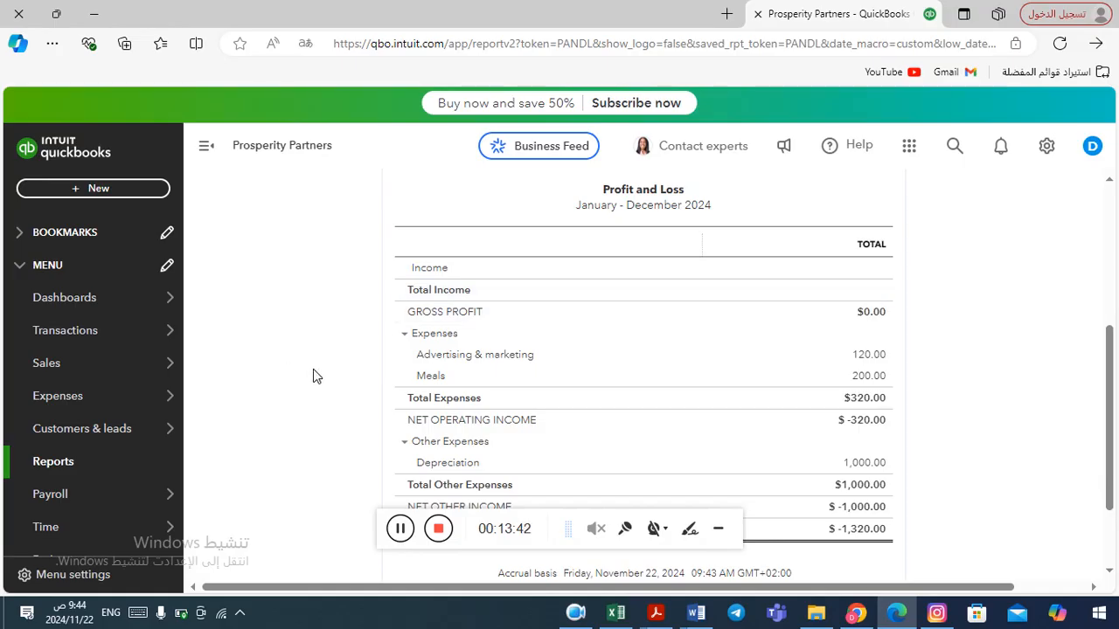
Switch to Word and select the Normal box in the expense-recording methods SmartArt diagram.
key(alt+Tab)
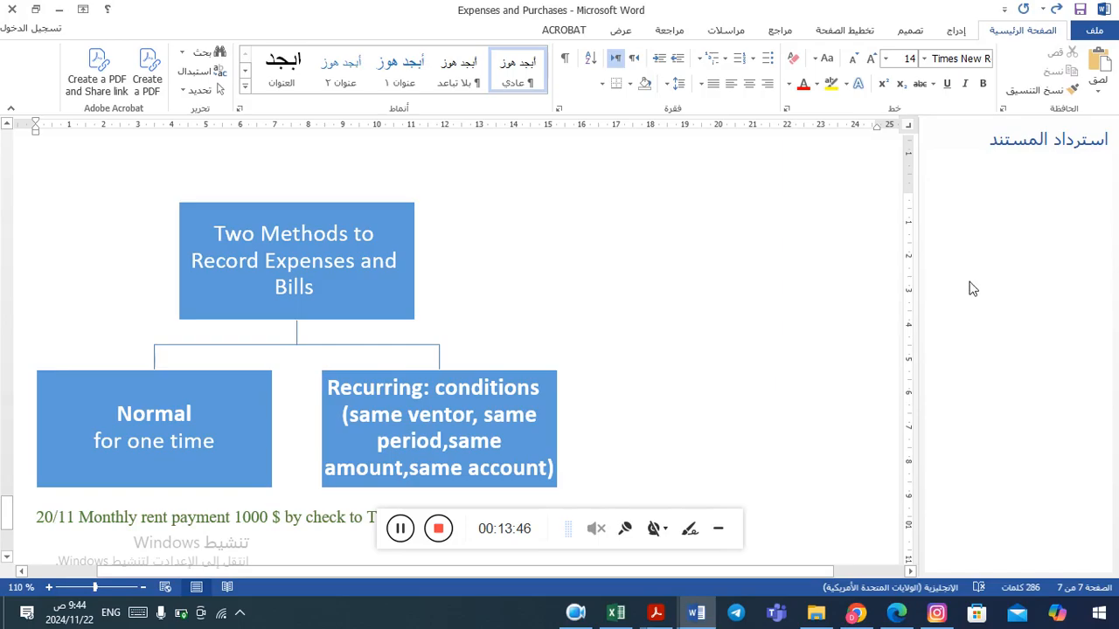
click(326, 261)
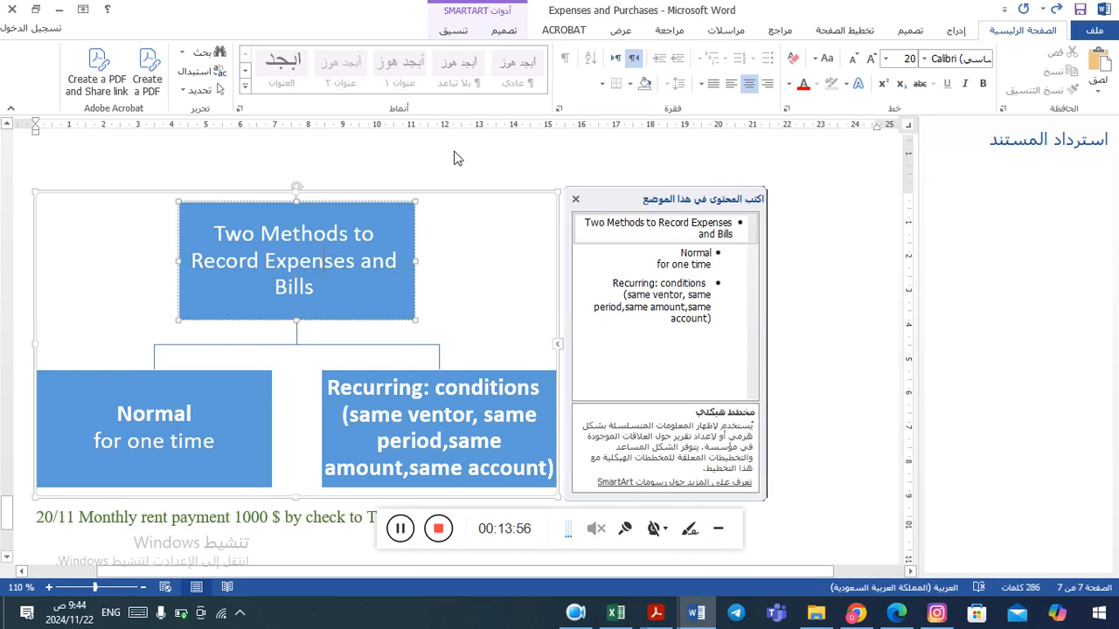
click(456, 220)
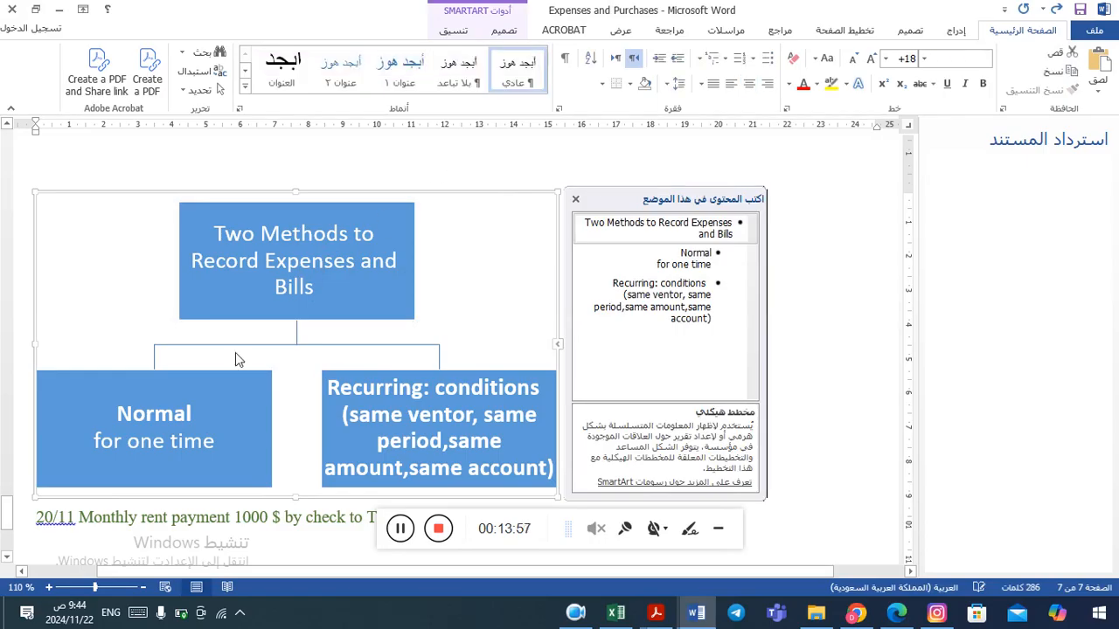
double_click(160, 417)
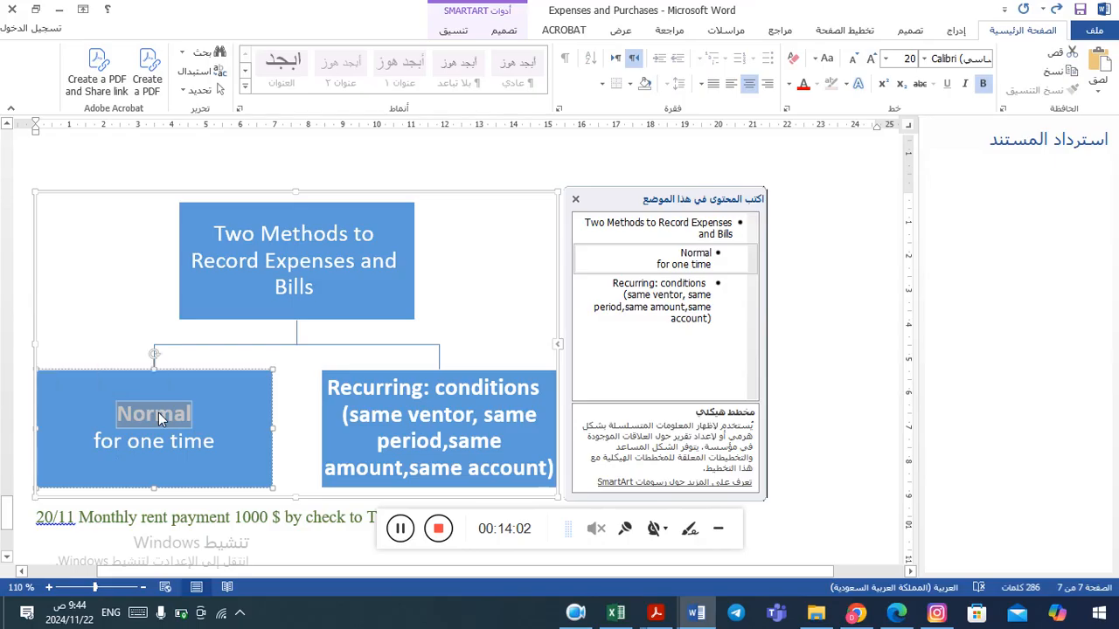
click(166, 419)
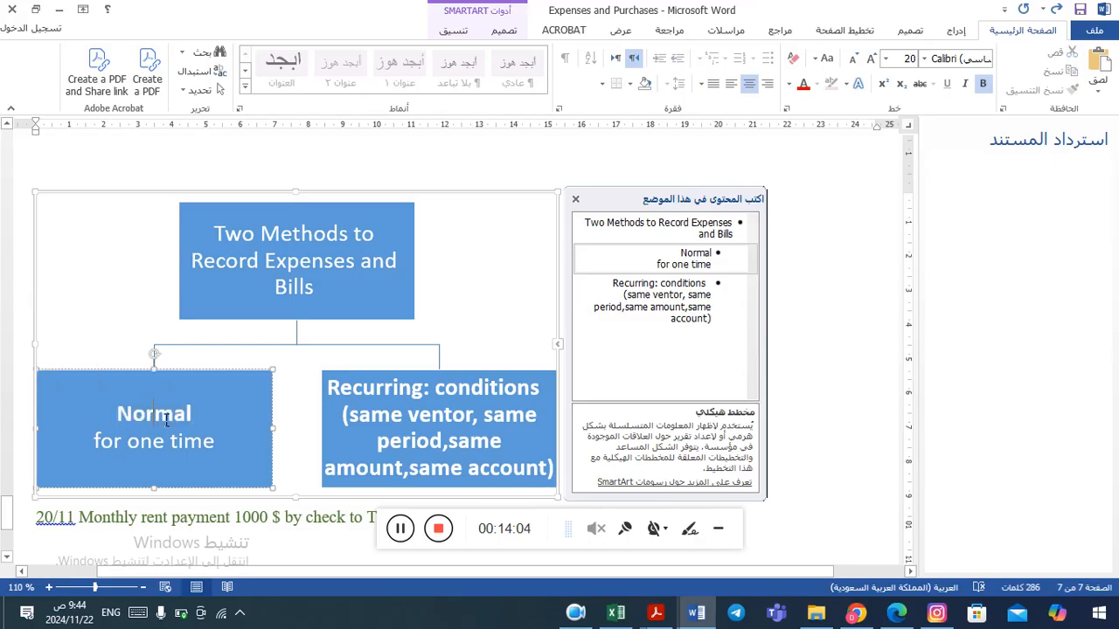
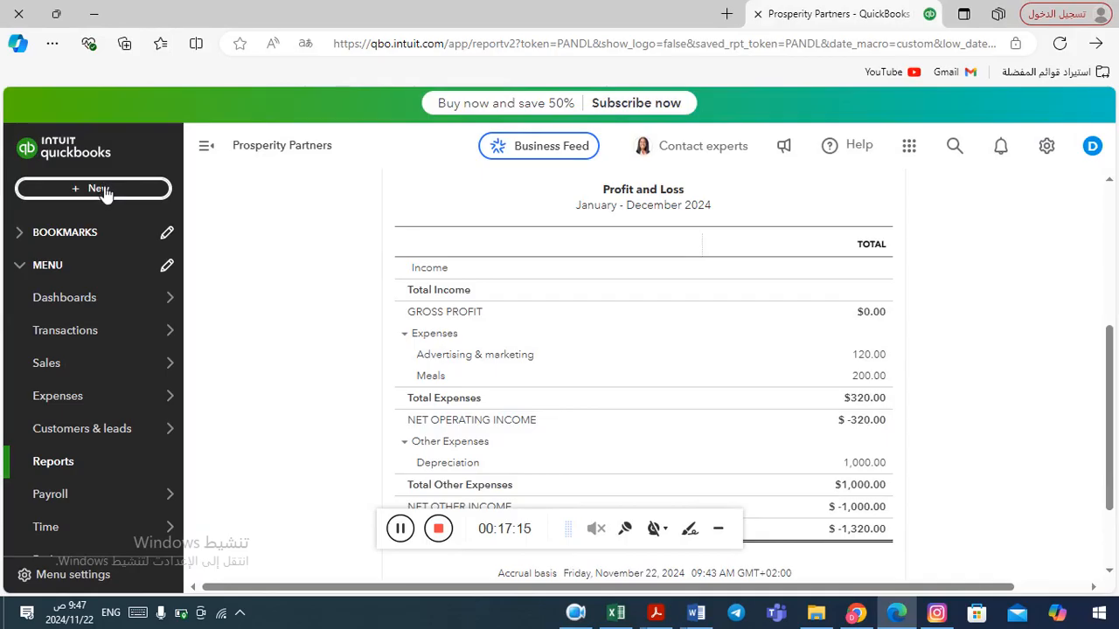
Start a new check and choose Tech Co as the payee.
click(100, 190)
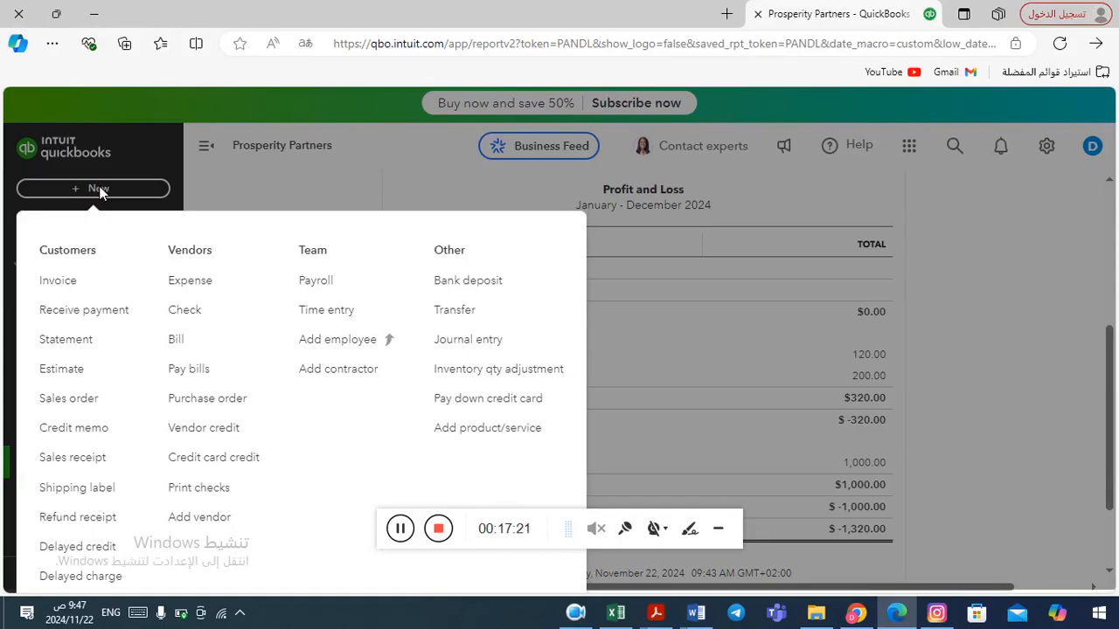
click(196, 315)
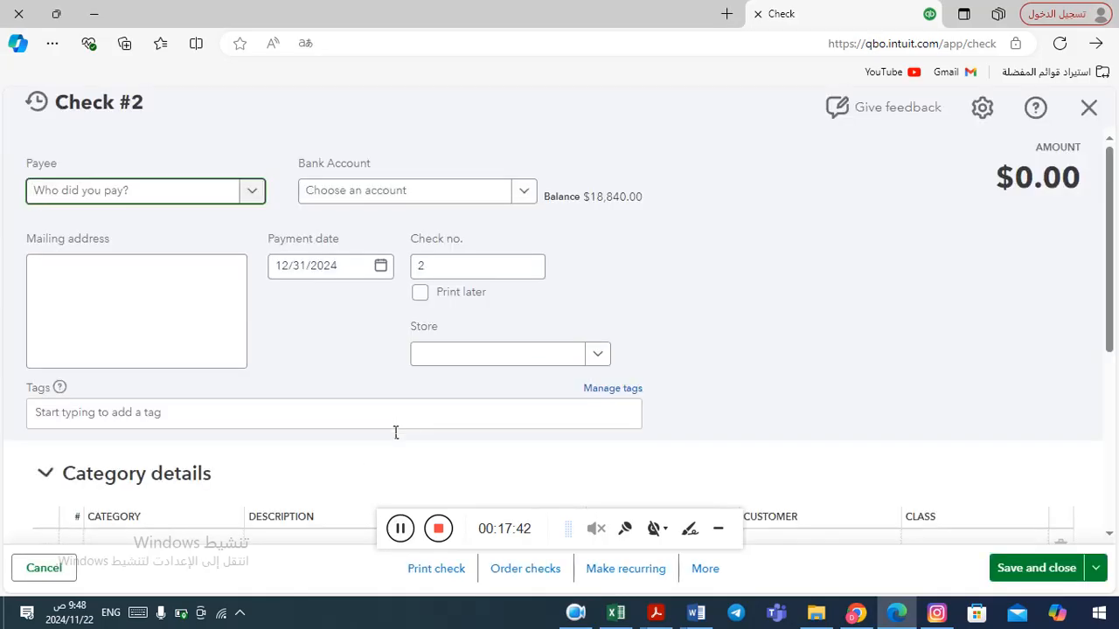
click(252, 193)
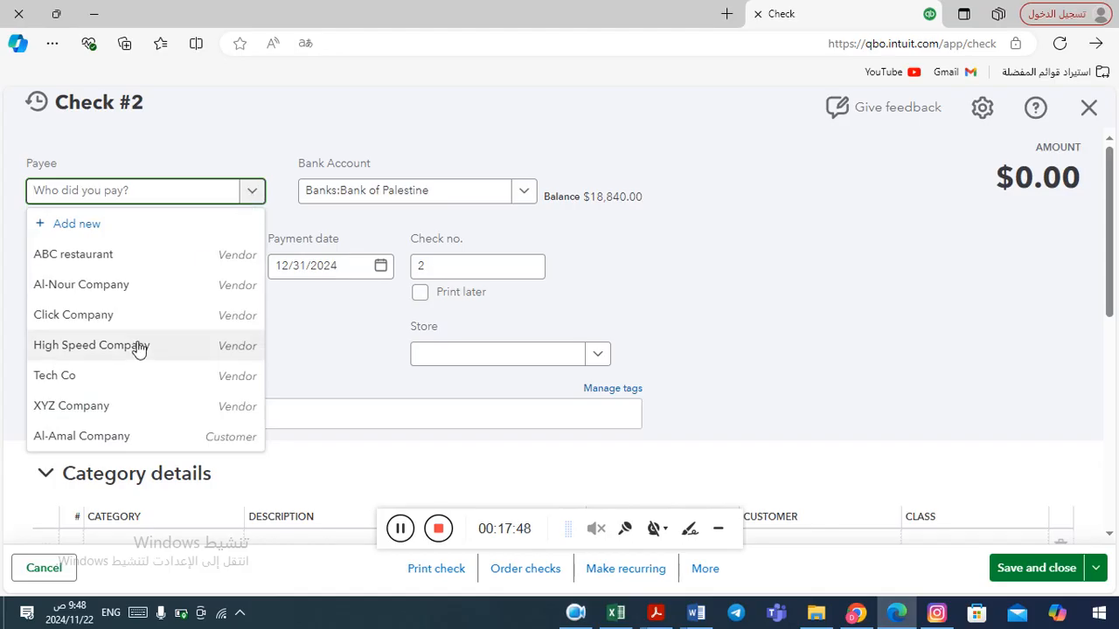
click(109, 382)
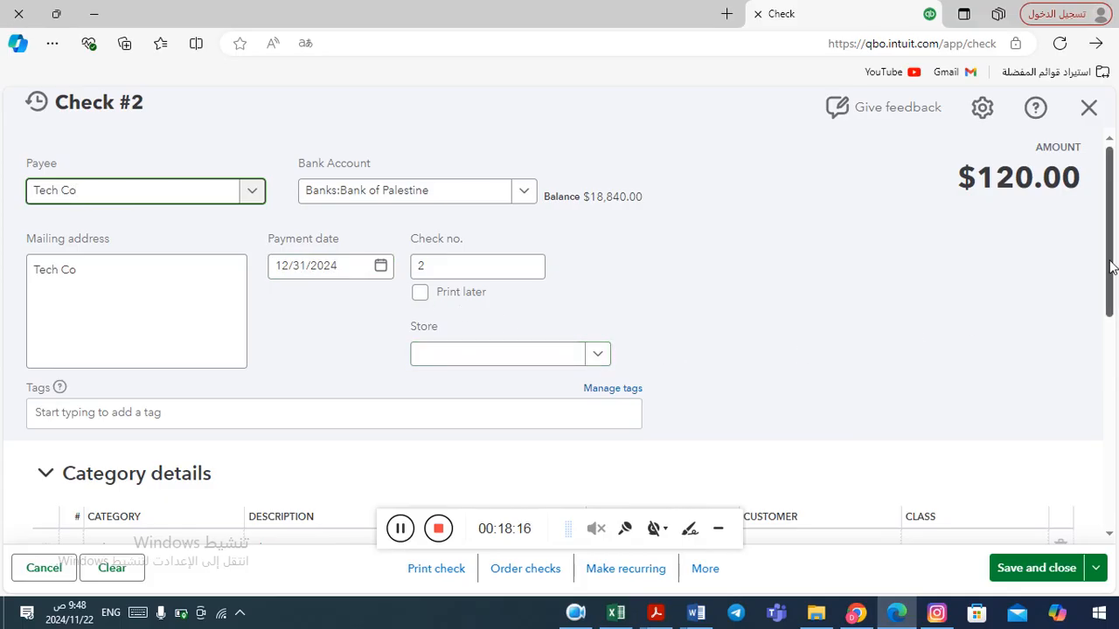
Change the first category line's account to Home office:Rent.
drag(1110, 267, 1106, 324)
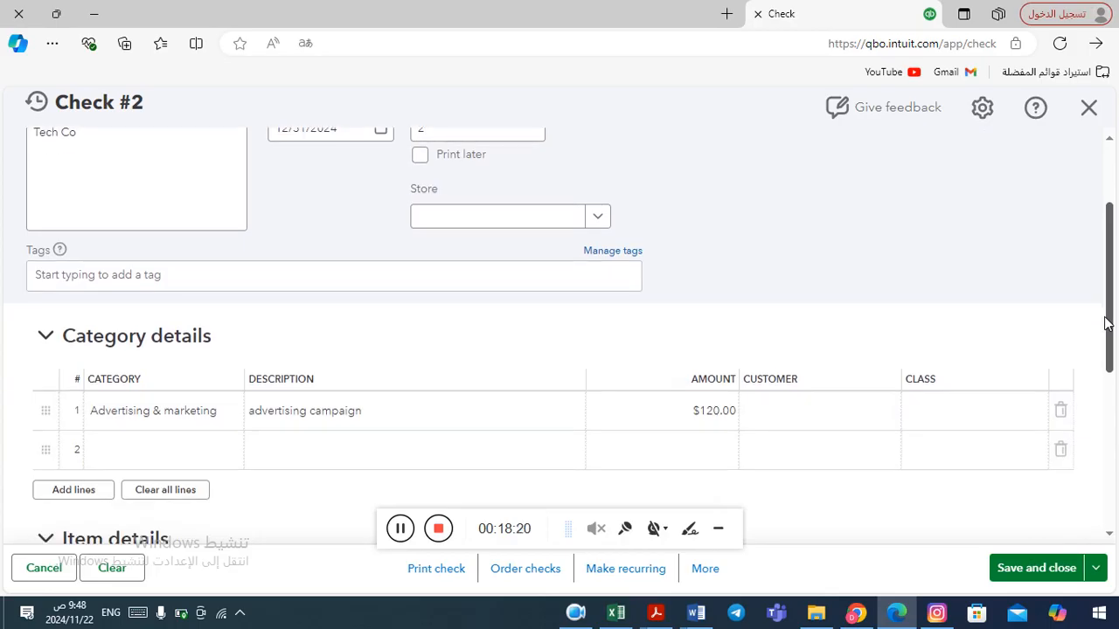
mouse_move(1106, 323)
mouse_down()
mouse_move(1107, 281)
mouse_move(1106, 327)
mouse_up()
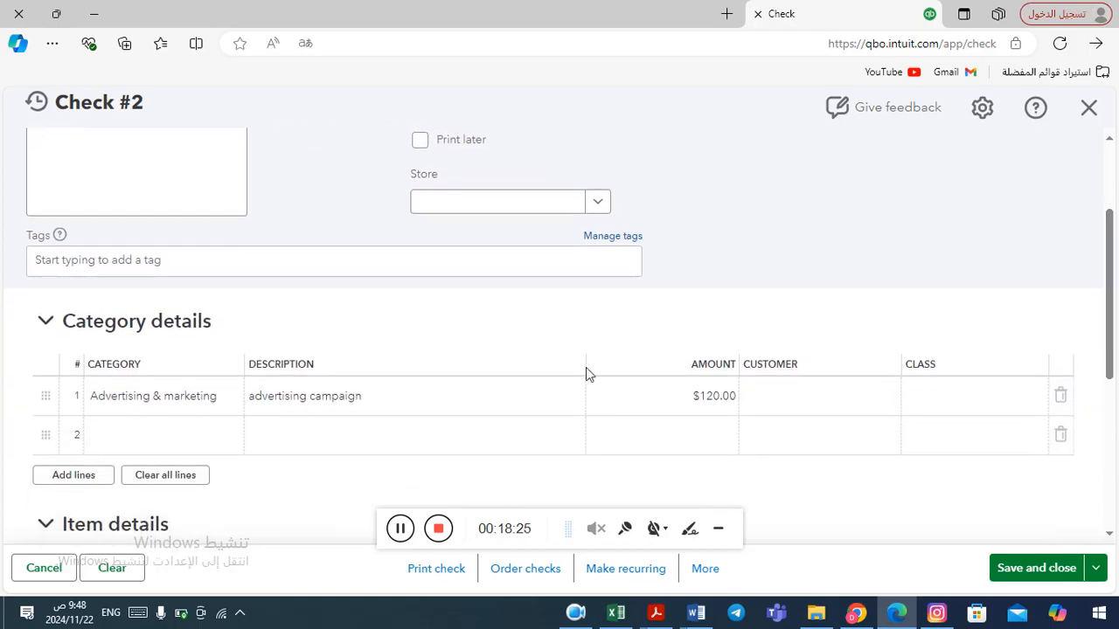
click(212, 404)
click(227, 397)
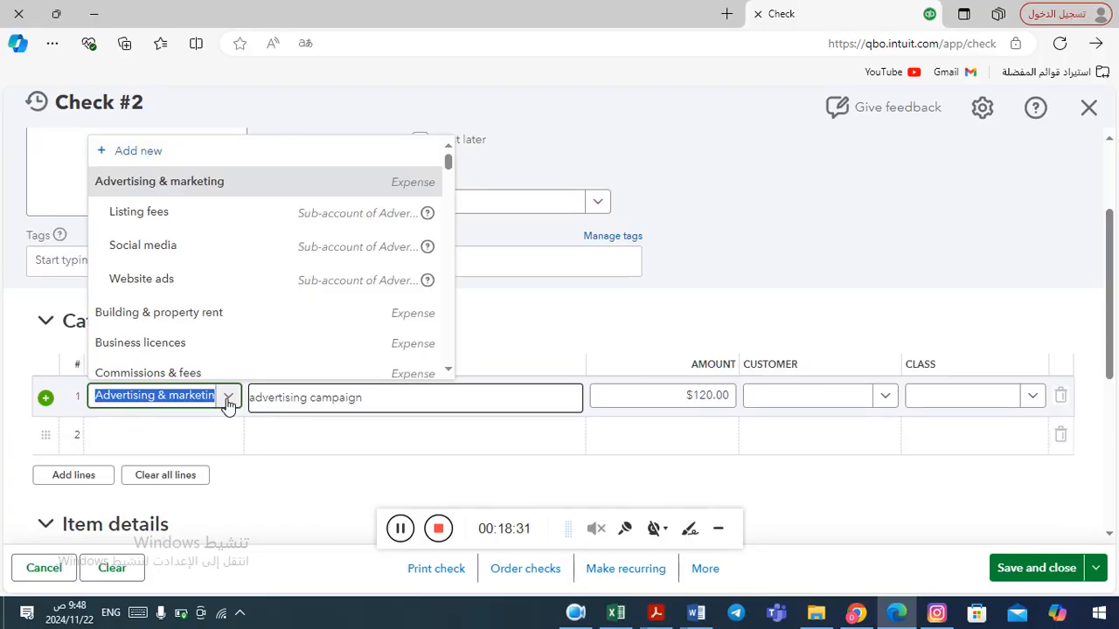
text(re)
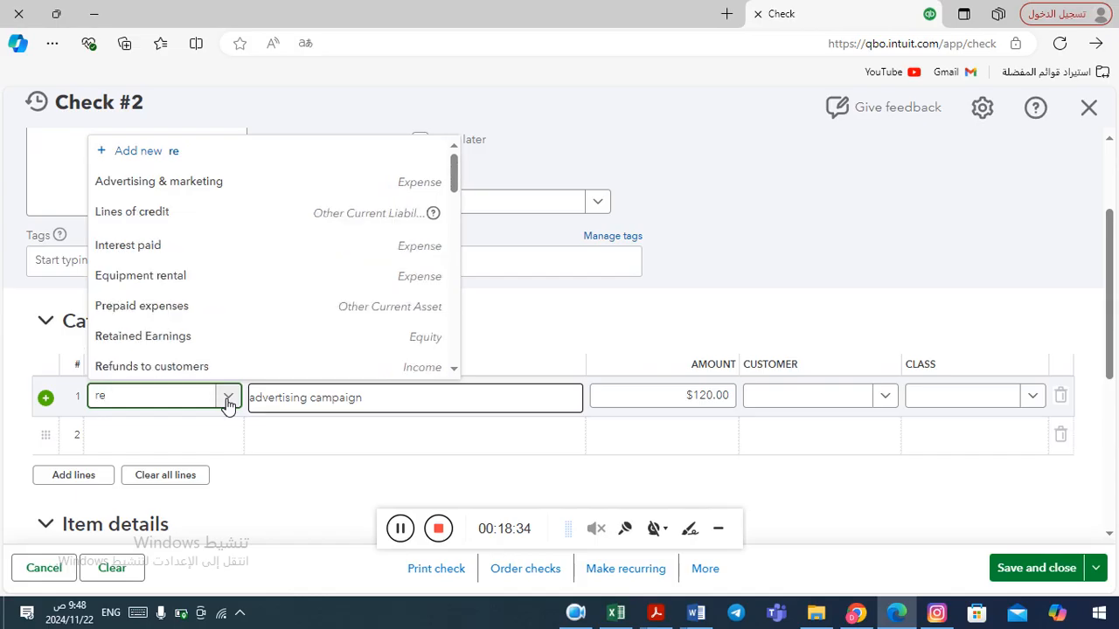
text(n)
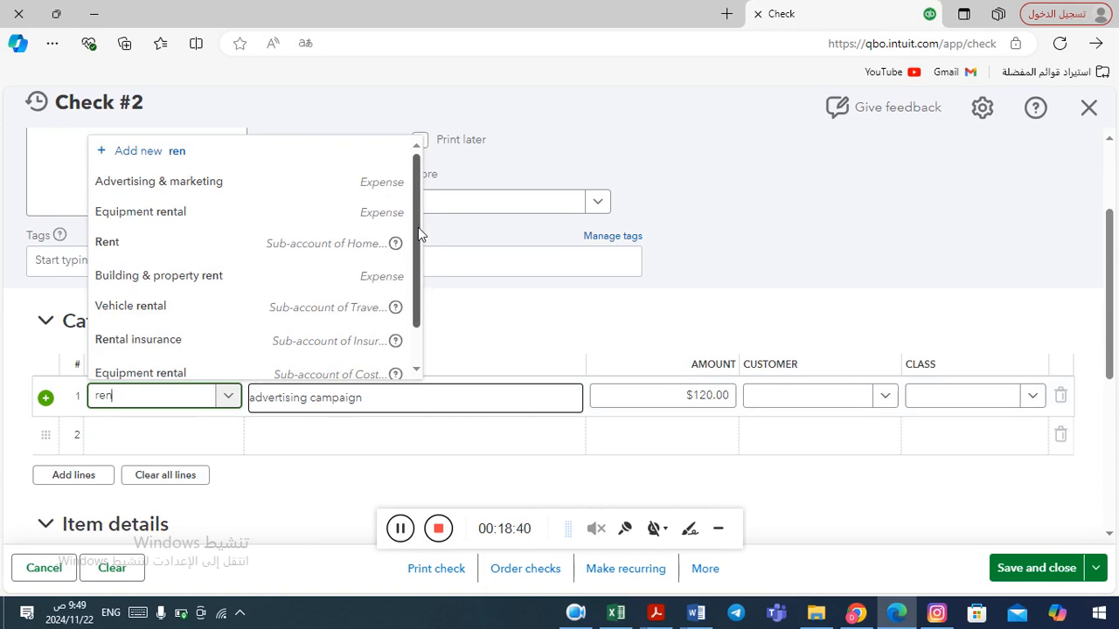
click(166, 252)
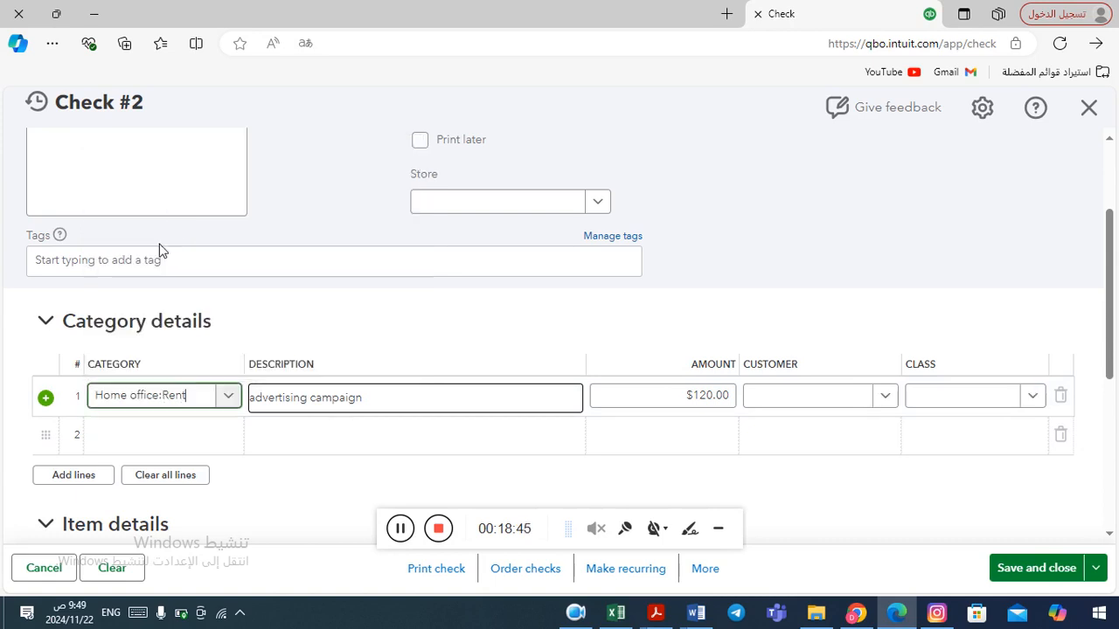
Replace the line's description with Monthly Expense.
click(343, 404)
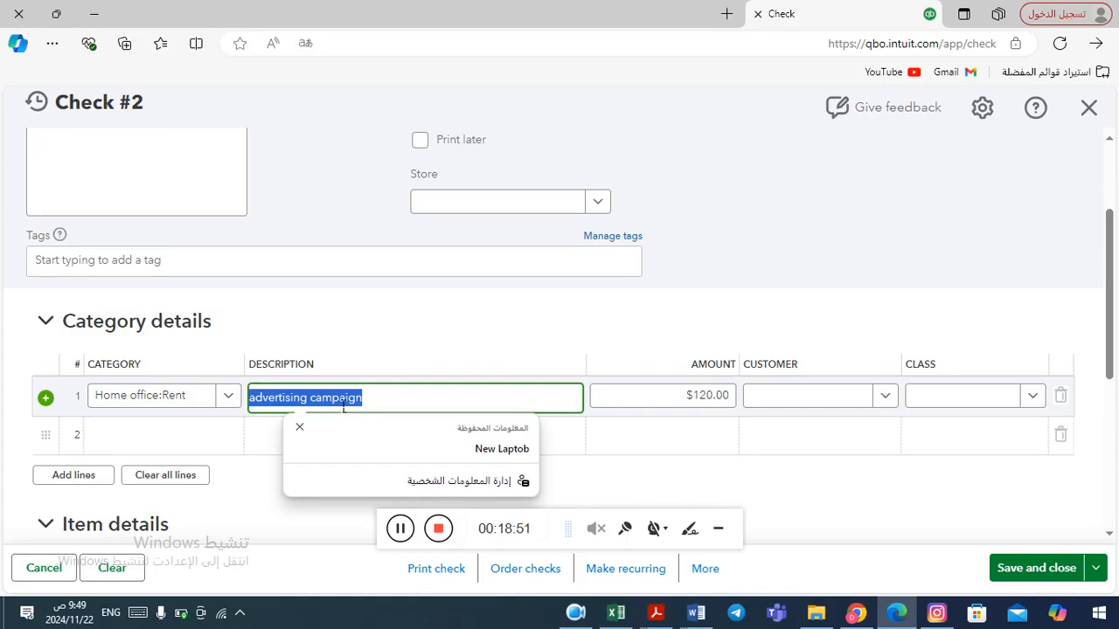
text(Y)
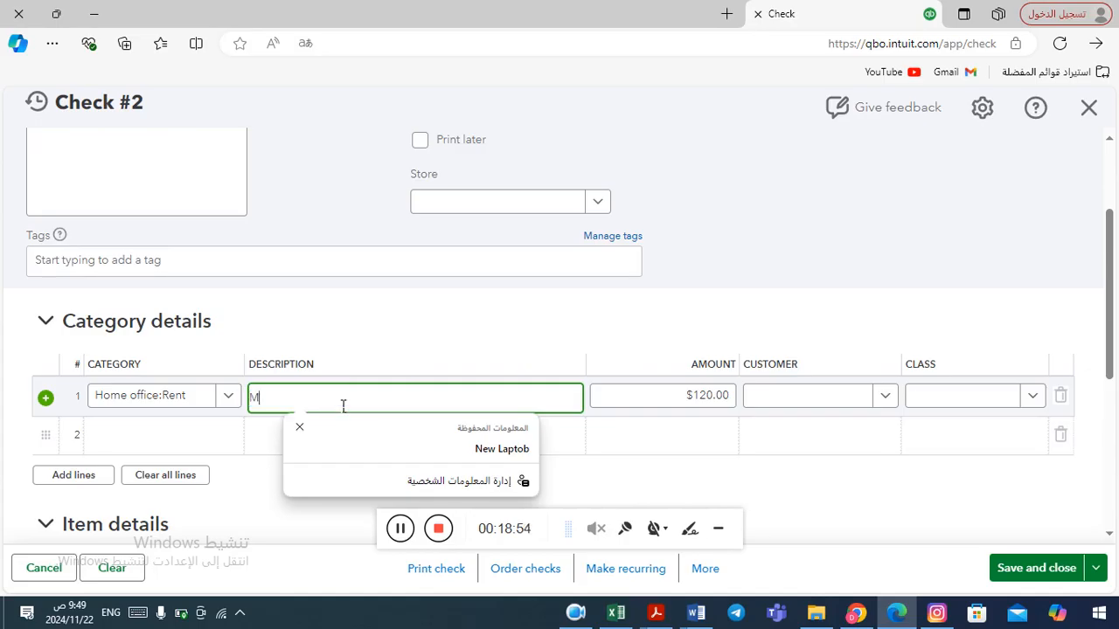
text(onthly Expense)
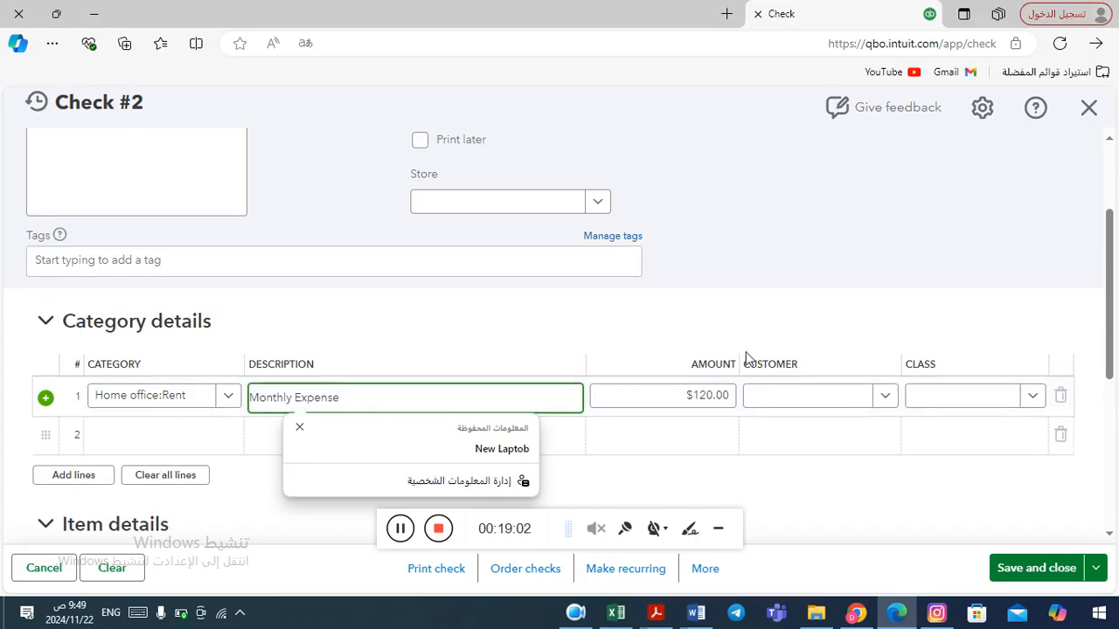
key(alt+Tab)
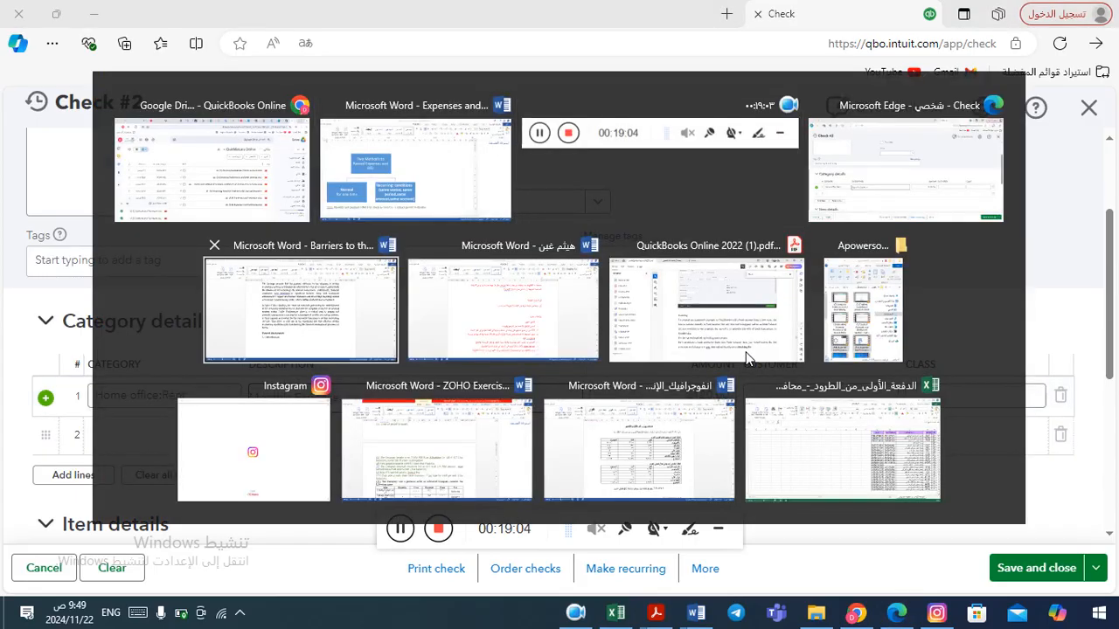
key(alt+Tab)
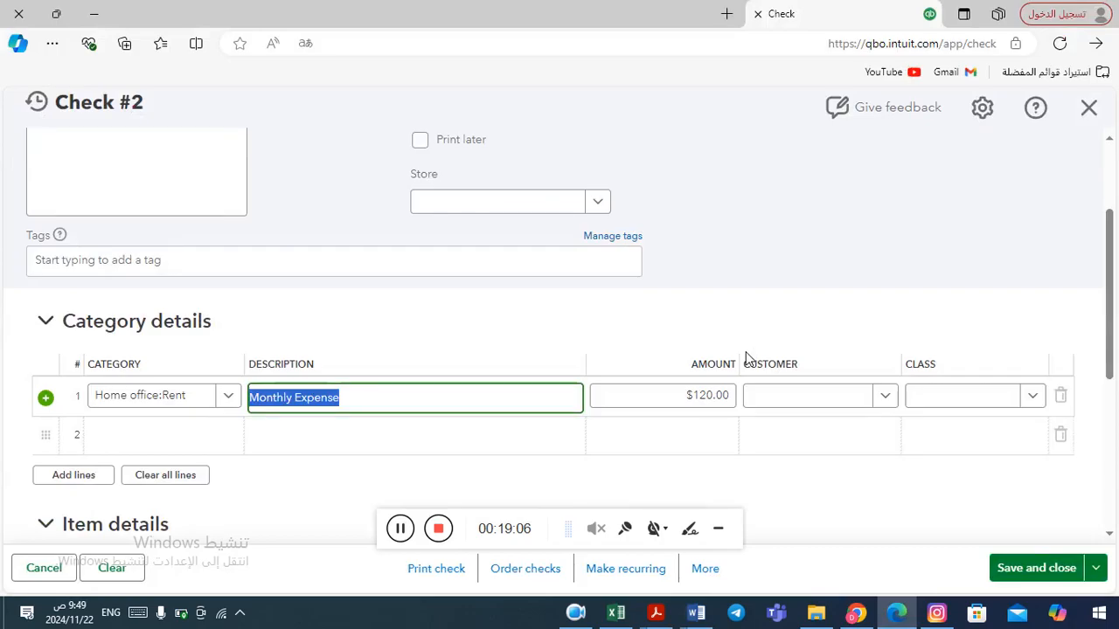
key(alt+Tab)
key(alt+Tab)
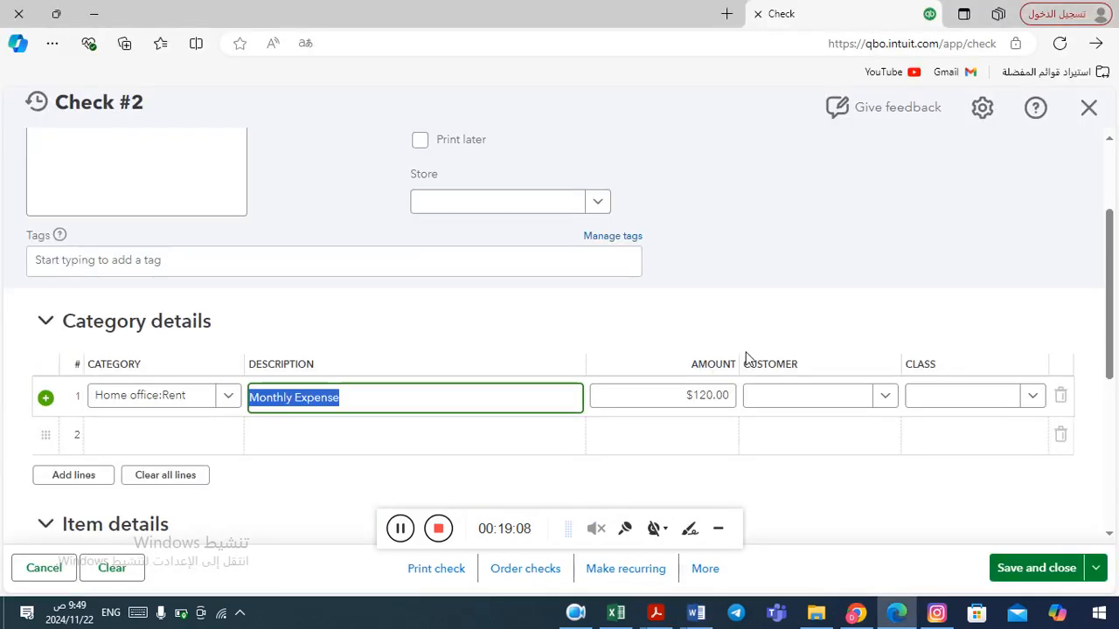
Set the line's amount to 1000.
click(709, 398)
text(1000)
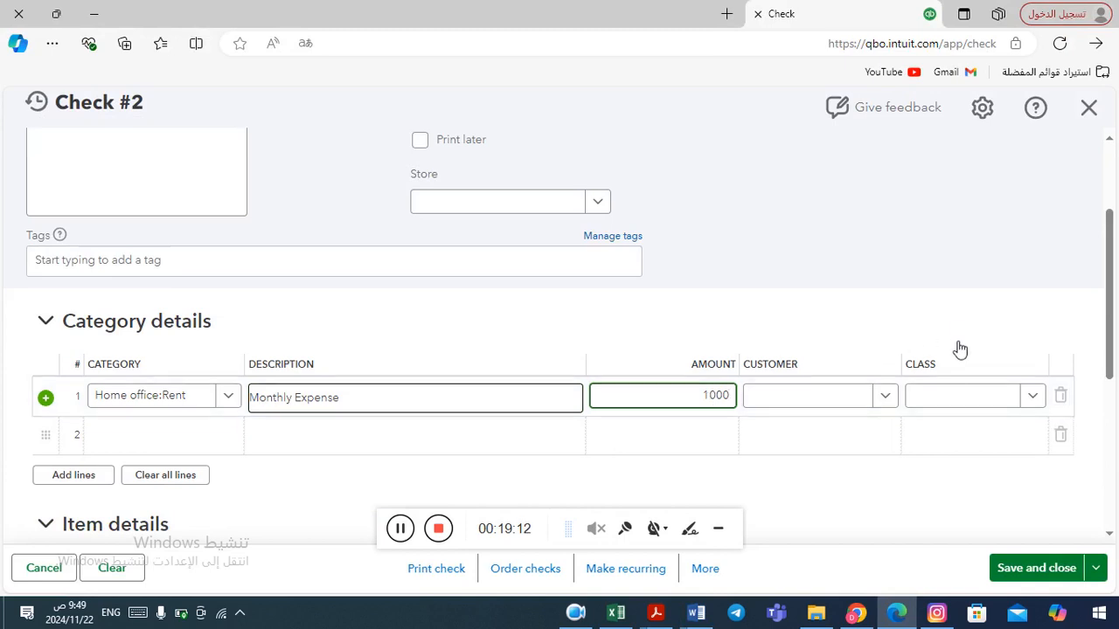
click(933, 502)
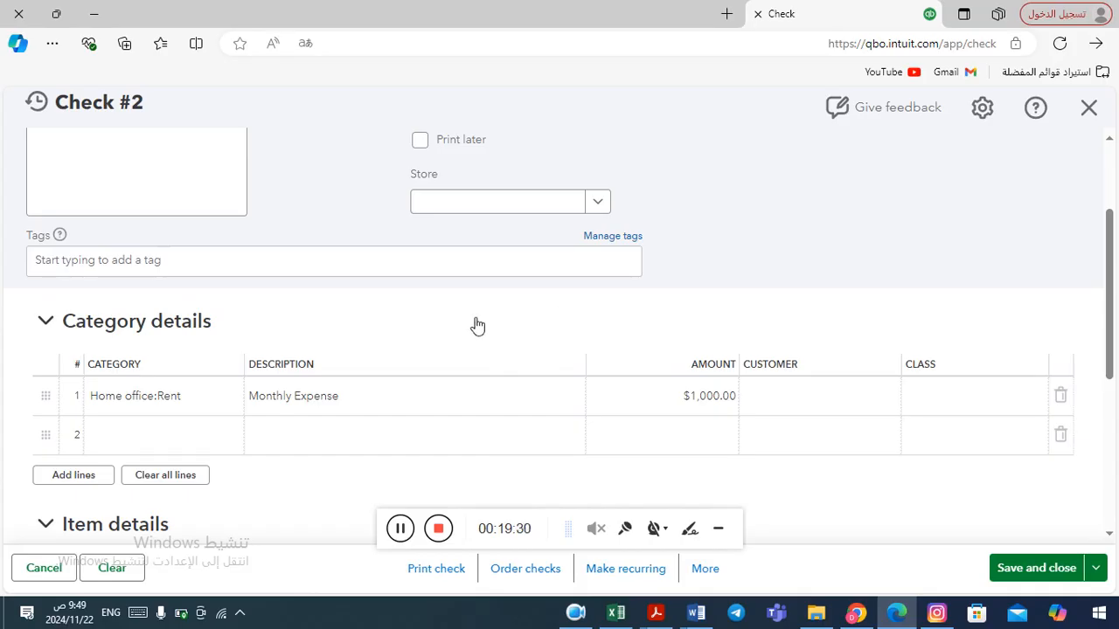
Make the check recurring as a Scheduled template created 5 days in advance.
click(627, 570)
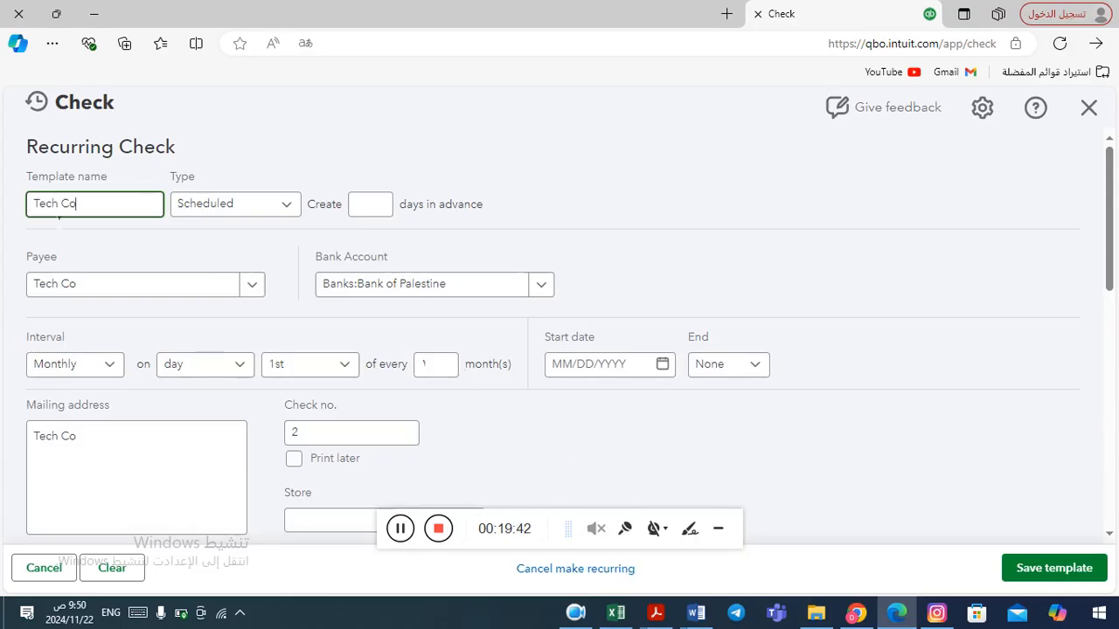
click(293, 209)
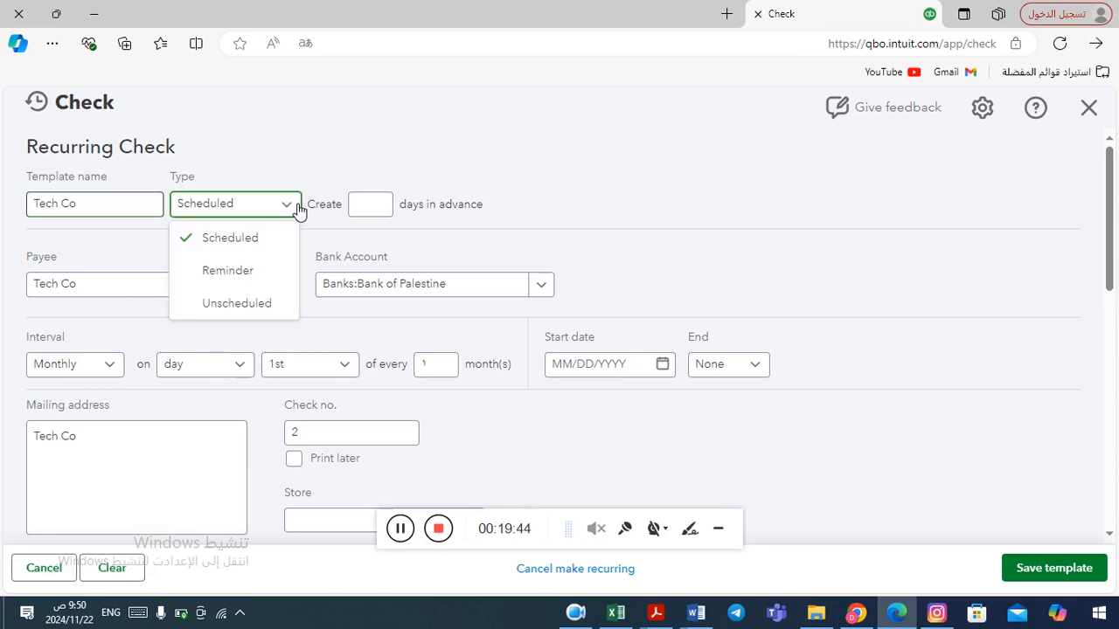
click(297, 209)
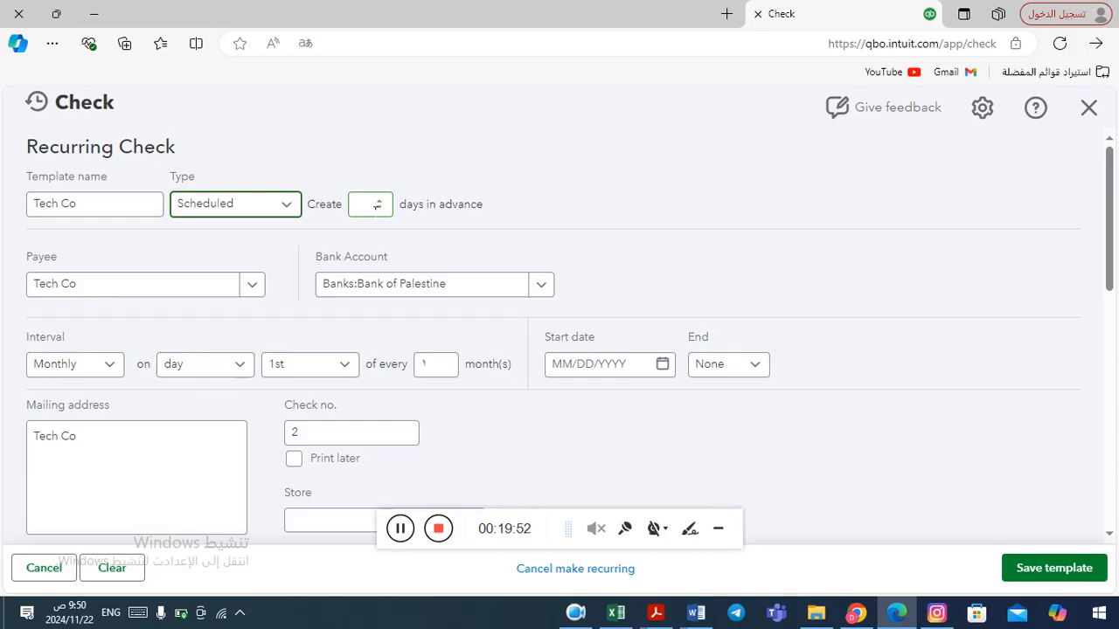
click(377, 207)
text(5)
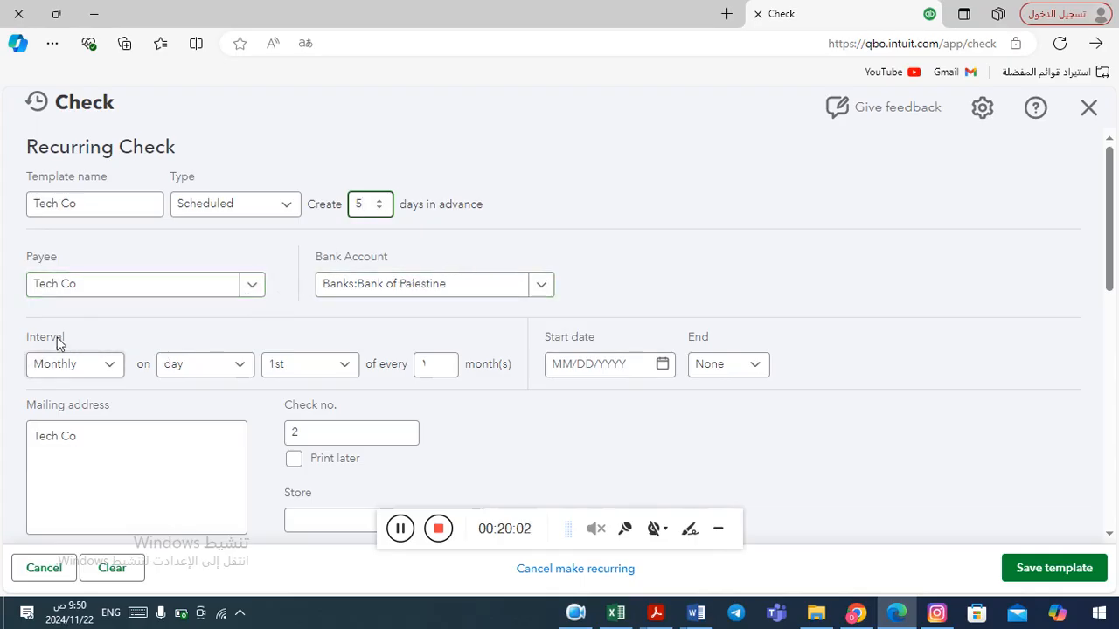
Set the recurrence to monthly on the third Monday, starting 11/01/2024.
click(111, 367)
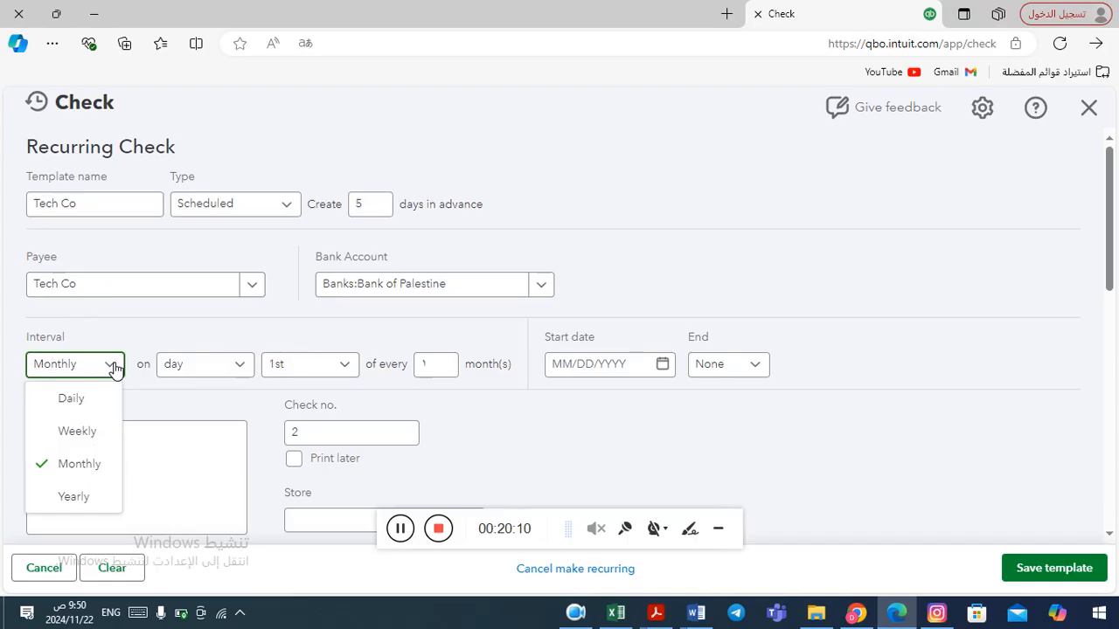
click(115, 368)
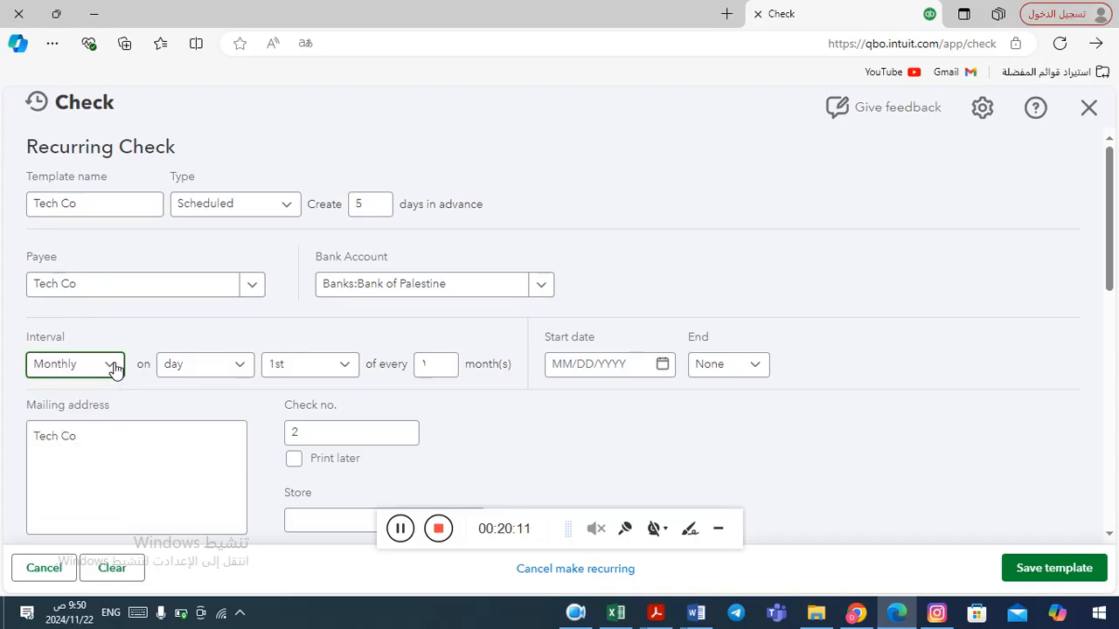
click(245, 373)
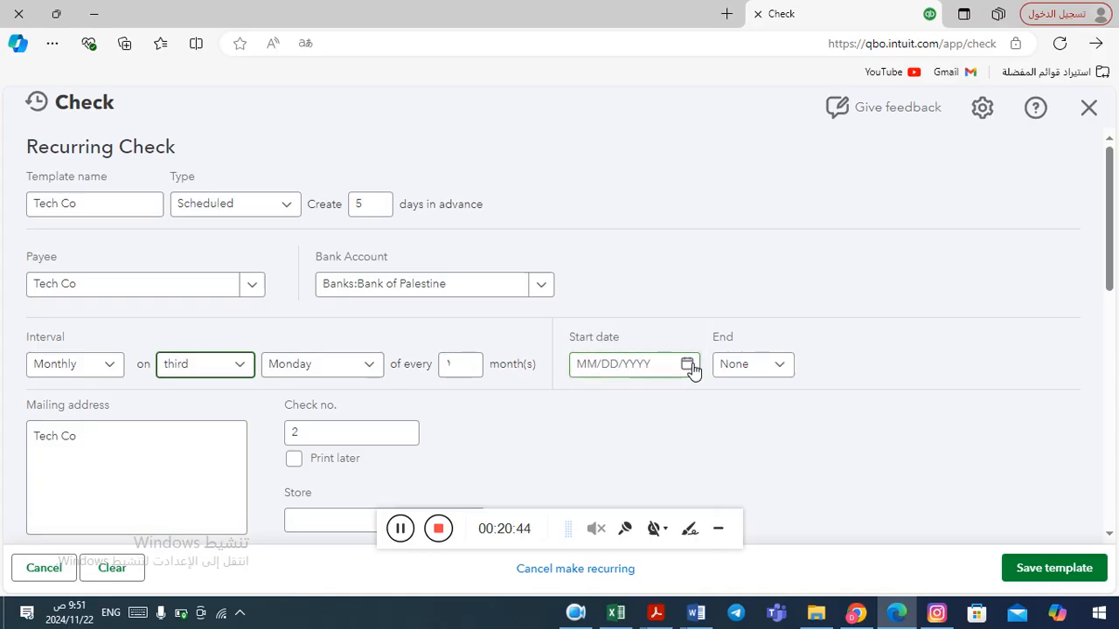
click(689, 365)
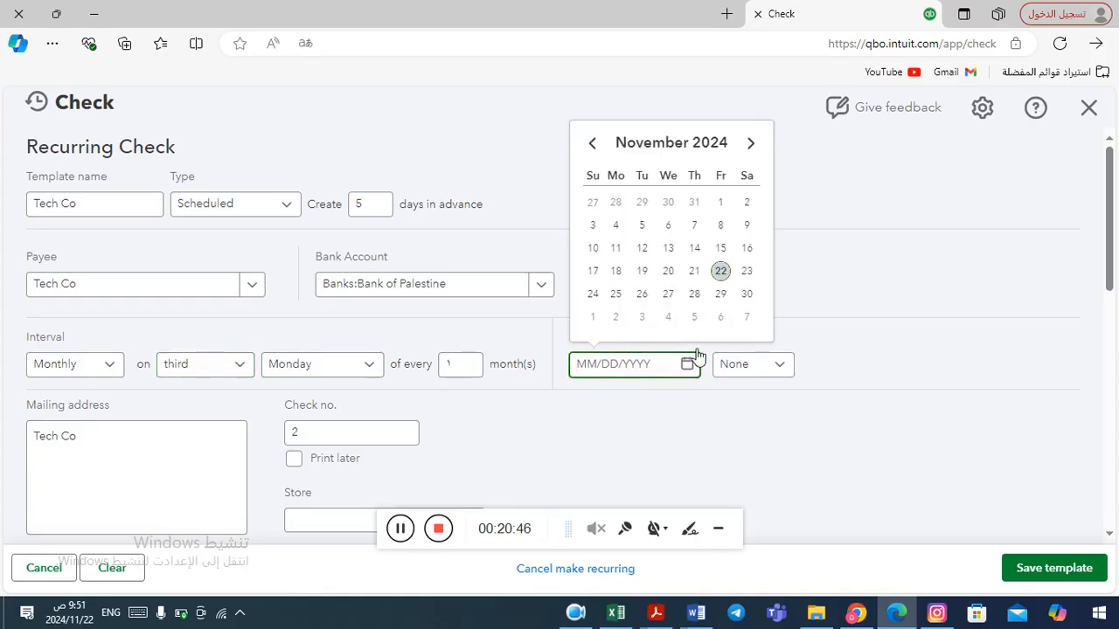
click(722, 203)
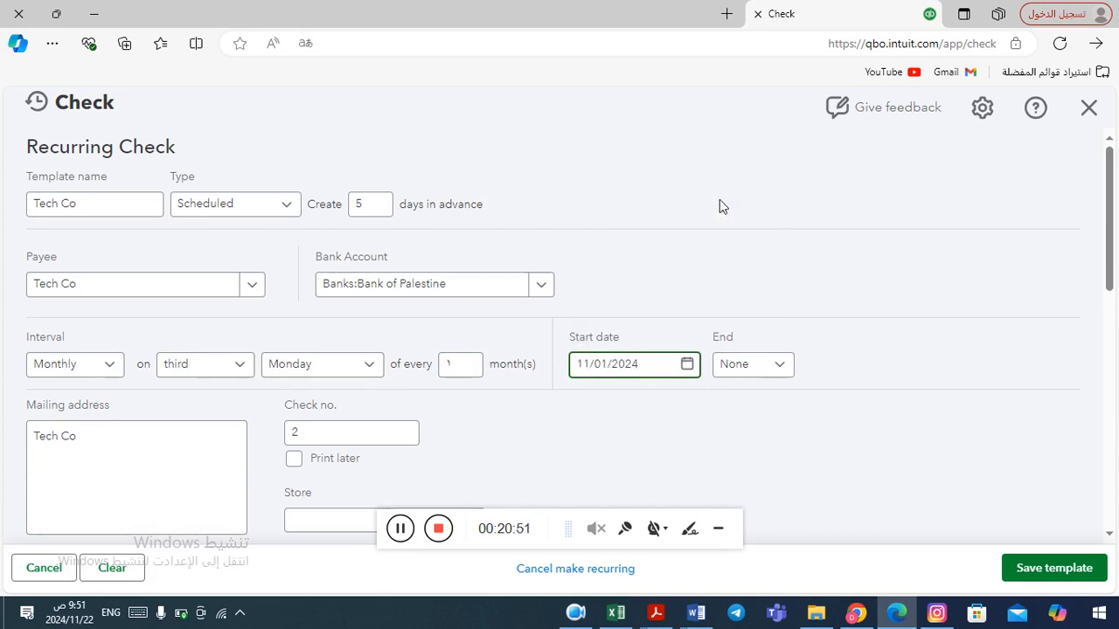
Set the recurrence to end By a specific date.
click(787, 367)
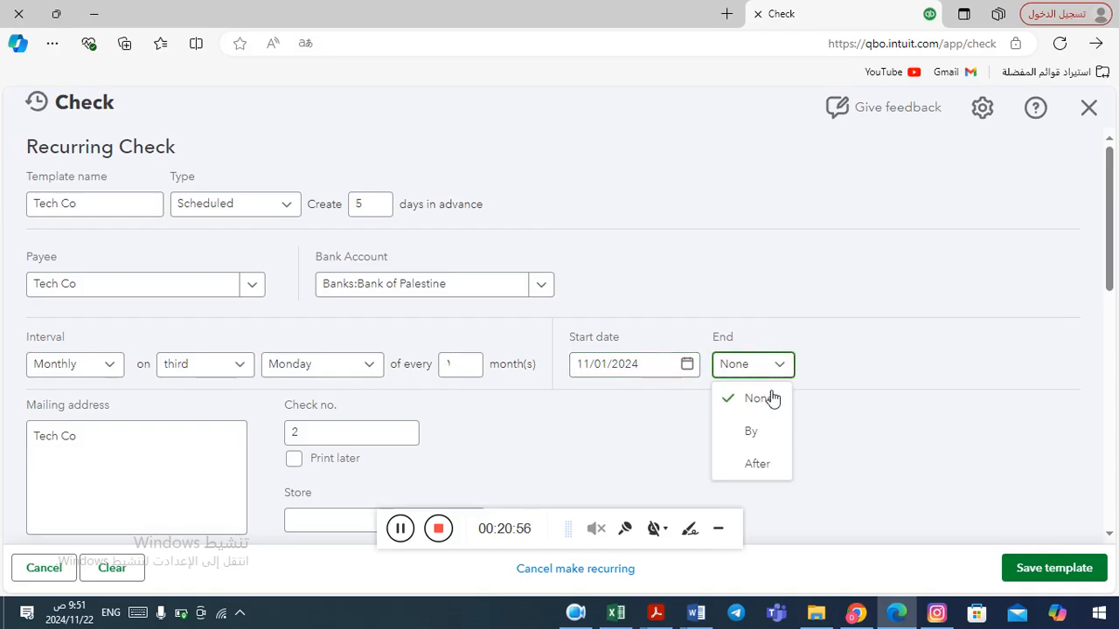
click(758, 465)
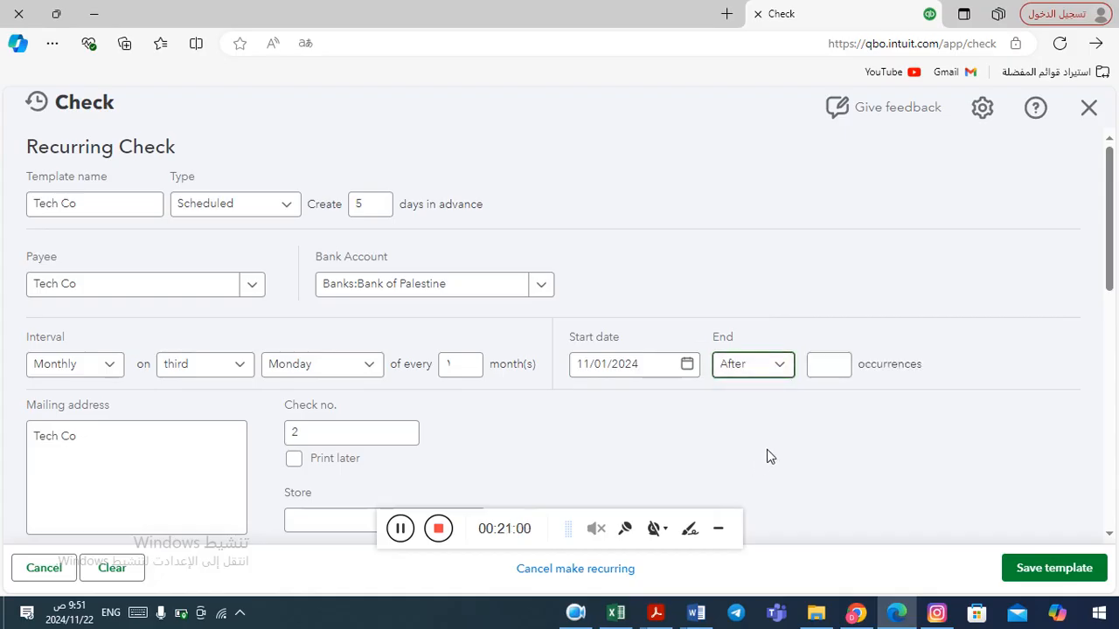
click(822, 368)
click(782, 368)
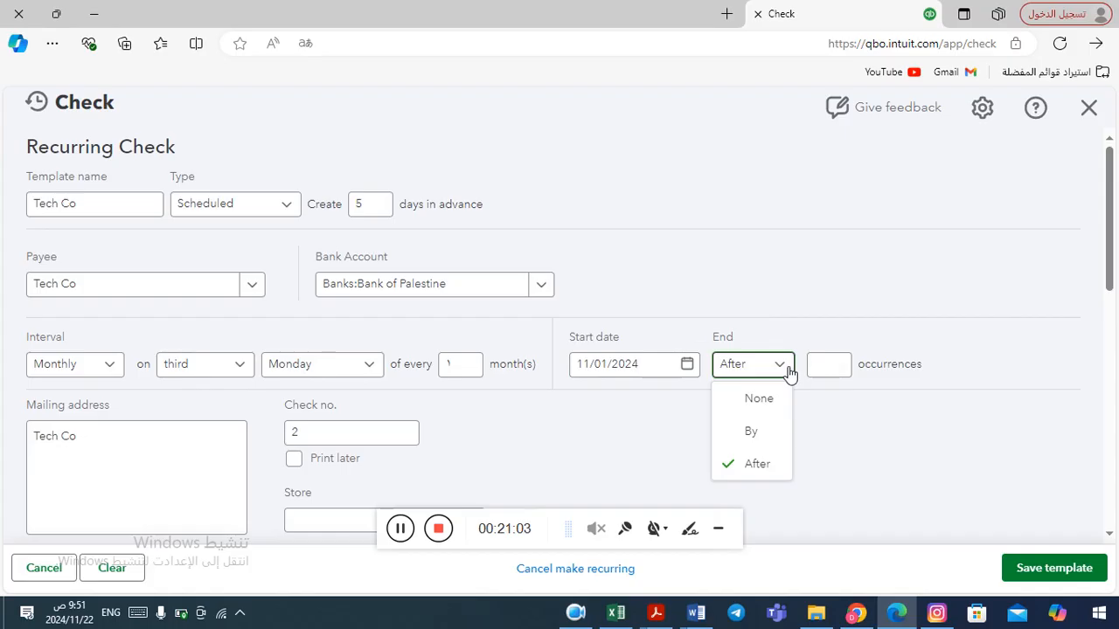
click(753, 433)
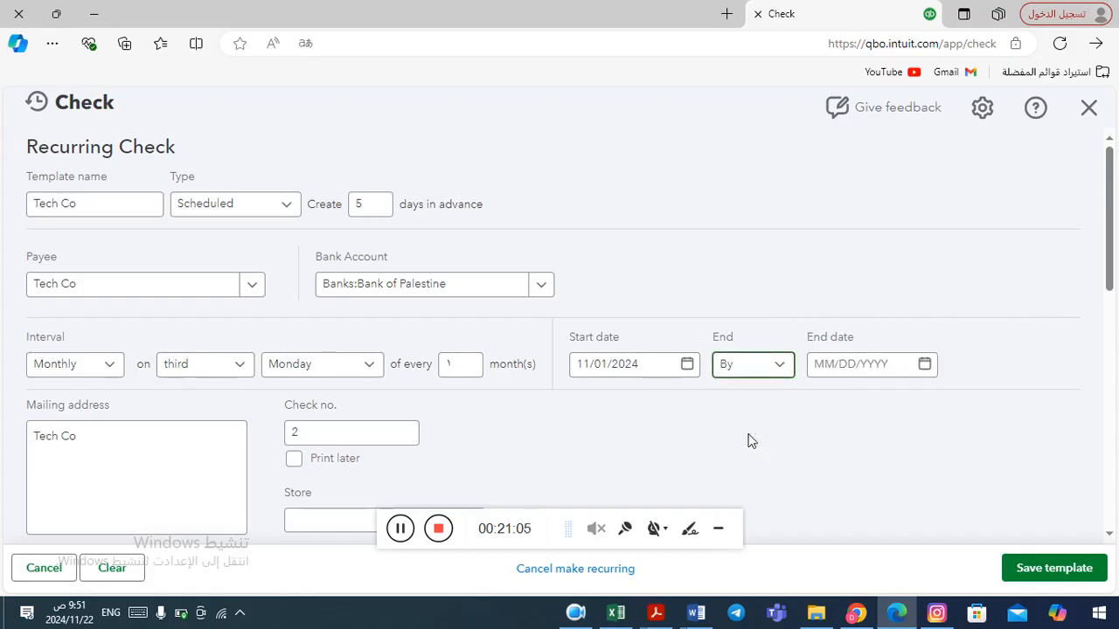
Set the recurrence end date to 10/31/2026.
click(926, 365)
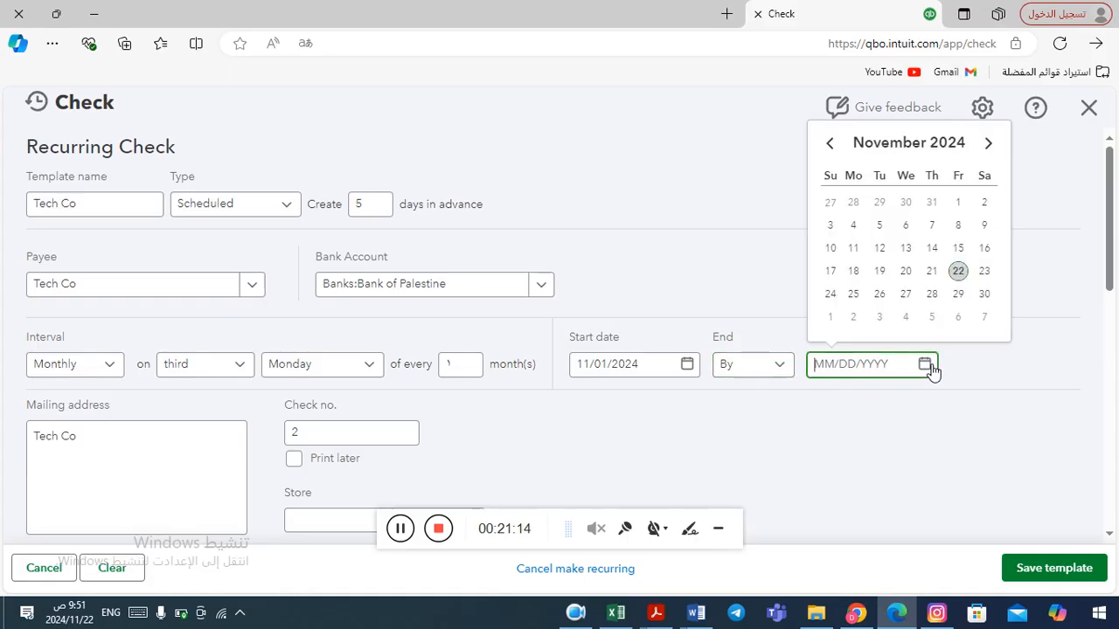
click(989, 145)
click(989, 145)
click(990, 145)
click(989, 145)
click(989, 145)
click(990, 145)
click(989, 146)
click(989, 145)
click(989, 145)
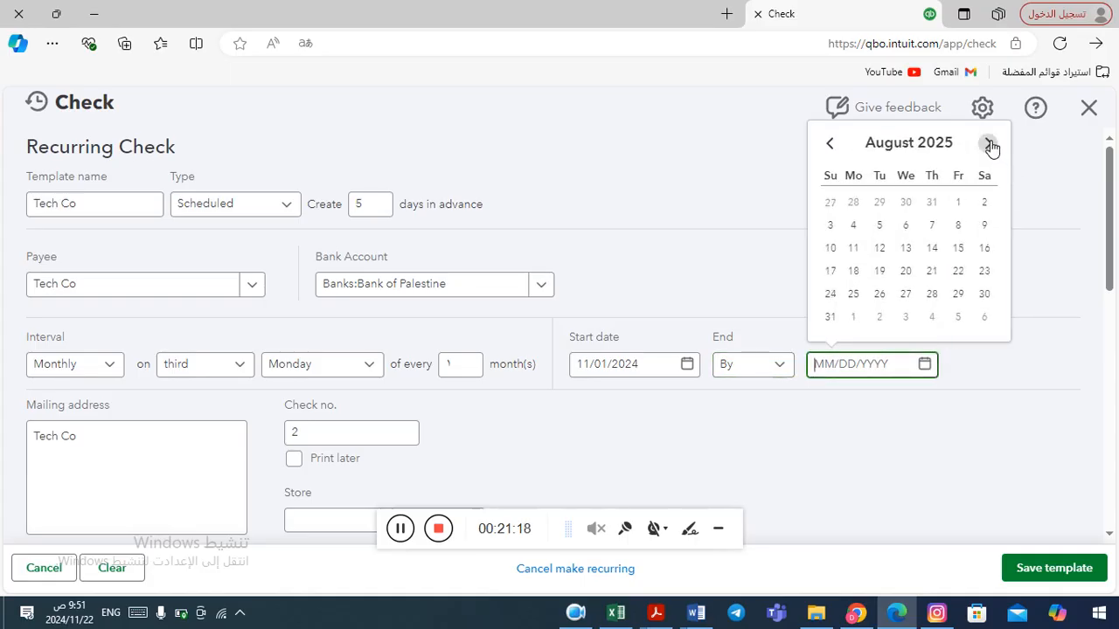
click(990, 145)
click(989, 145)
click(990, 145)
click(989, 145)
click(989, 146)
click(989, 145)
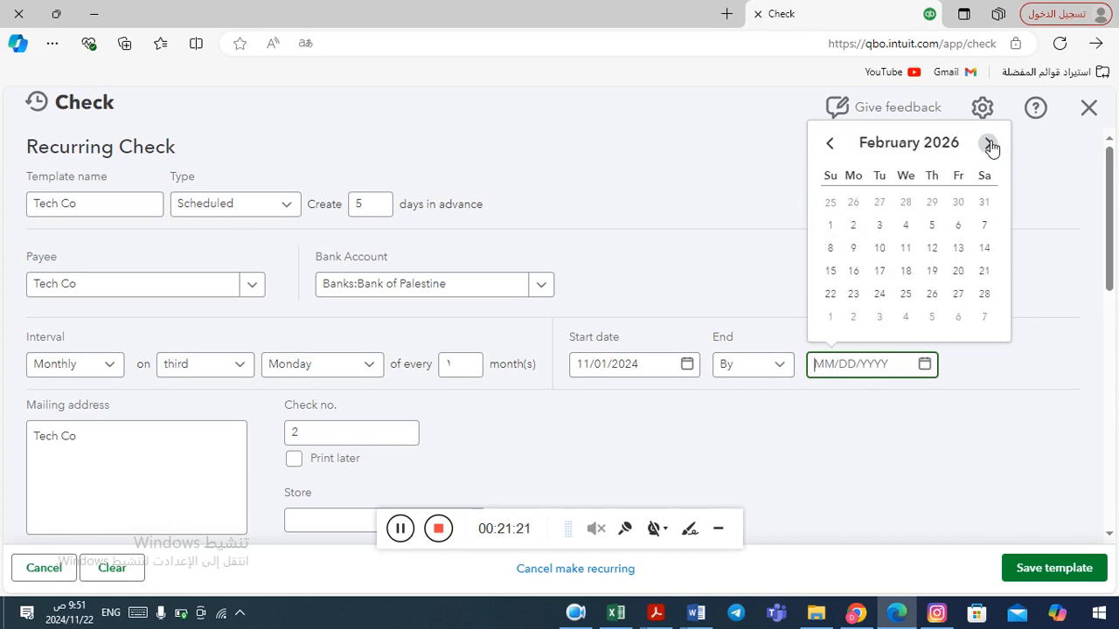
click(990, 145)
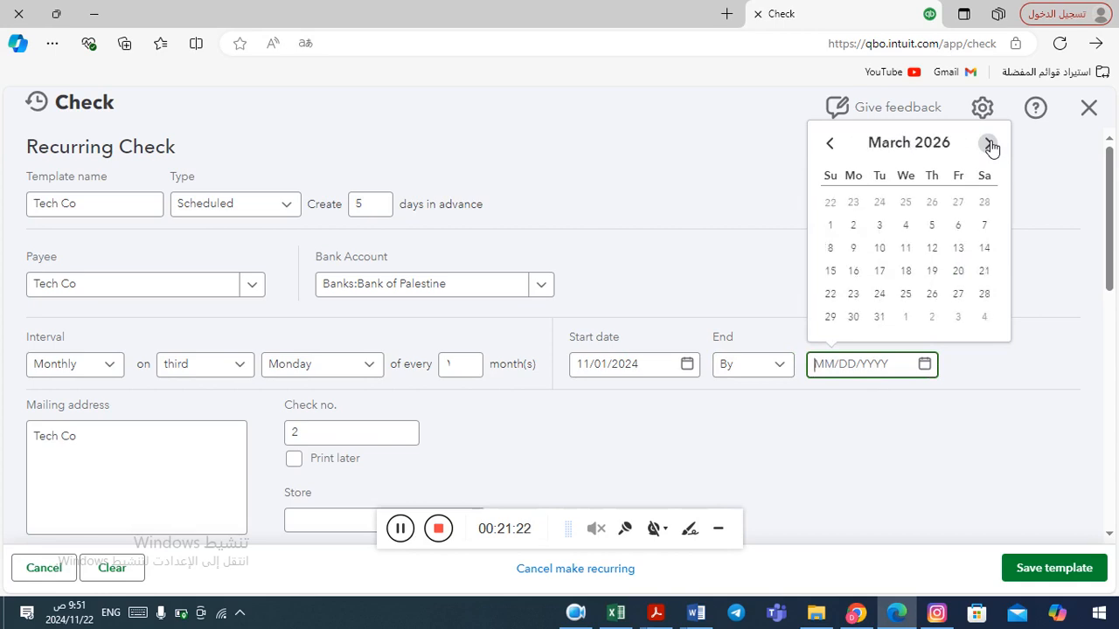
click(989, 145)
click(989, 145)
click(989, 145)
click(990, 145)
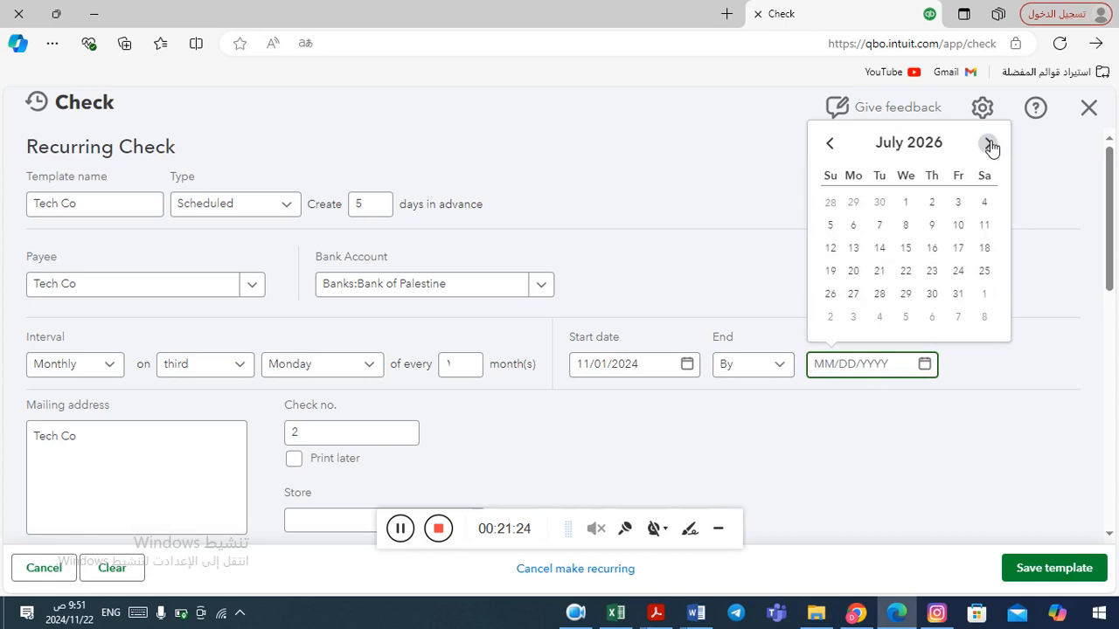
click(990, 145)
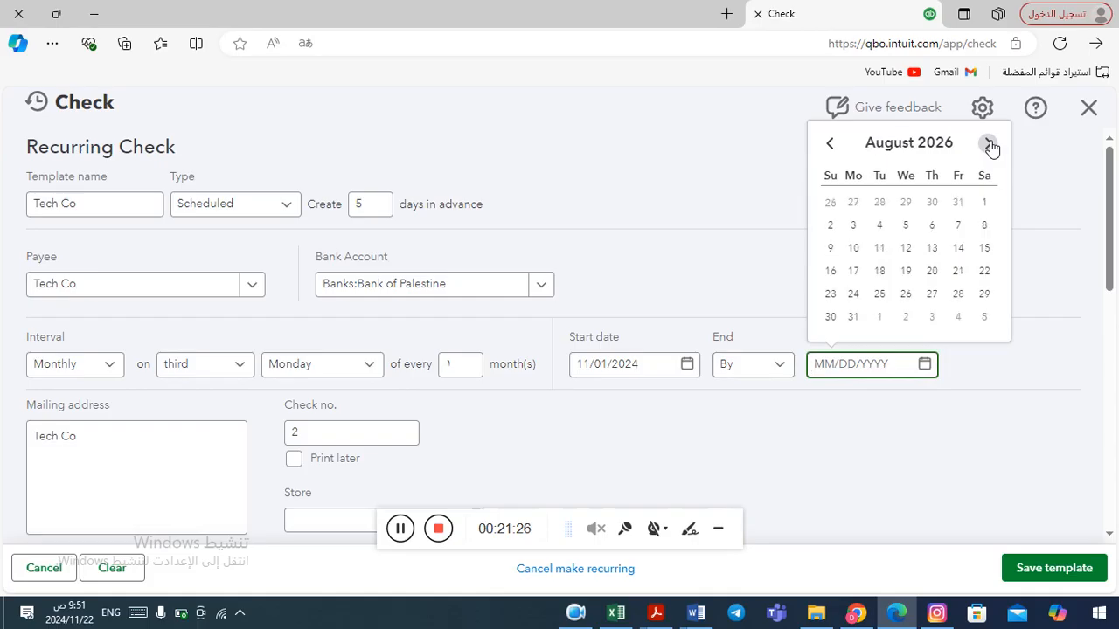
click(990, 145)
click(990, 145)
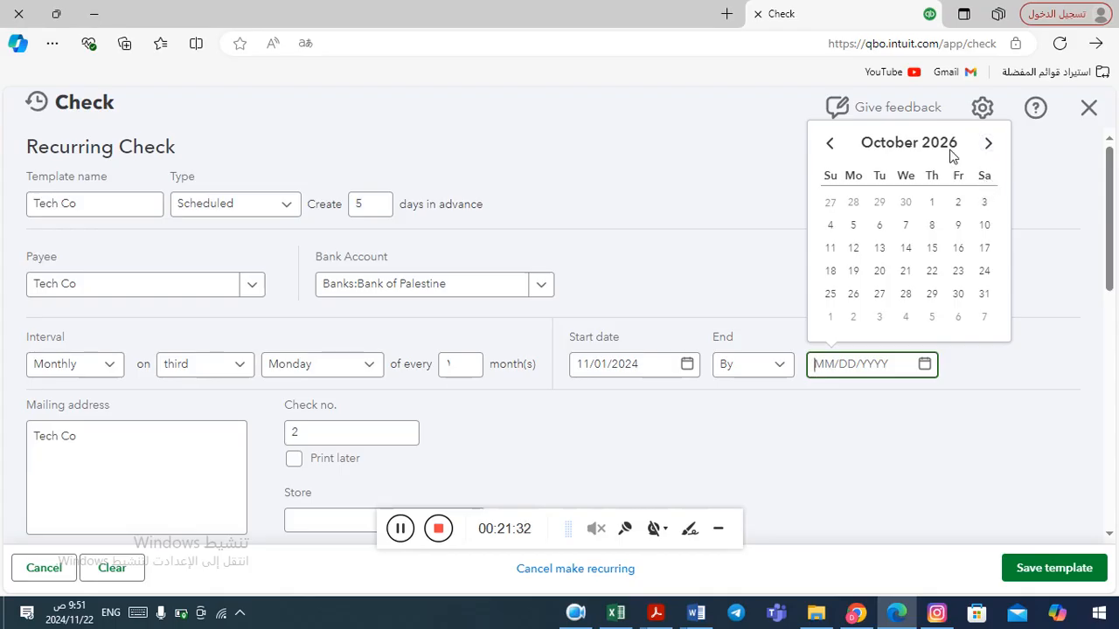
click(985, 295)
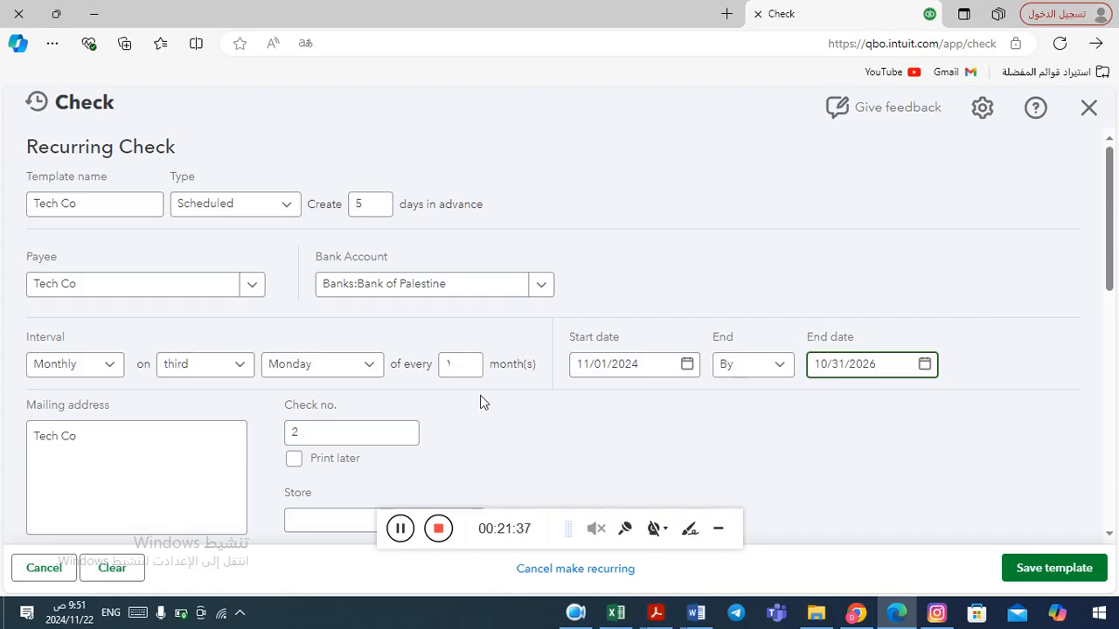
Review the recurring check's details and try to save the template.
click(513, 423)
scroll(513, 423, down, 1)
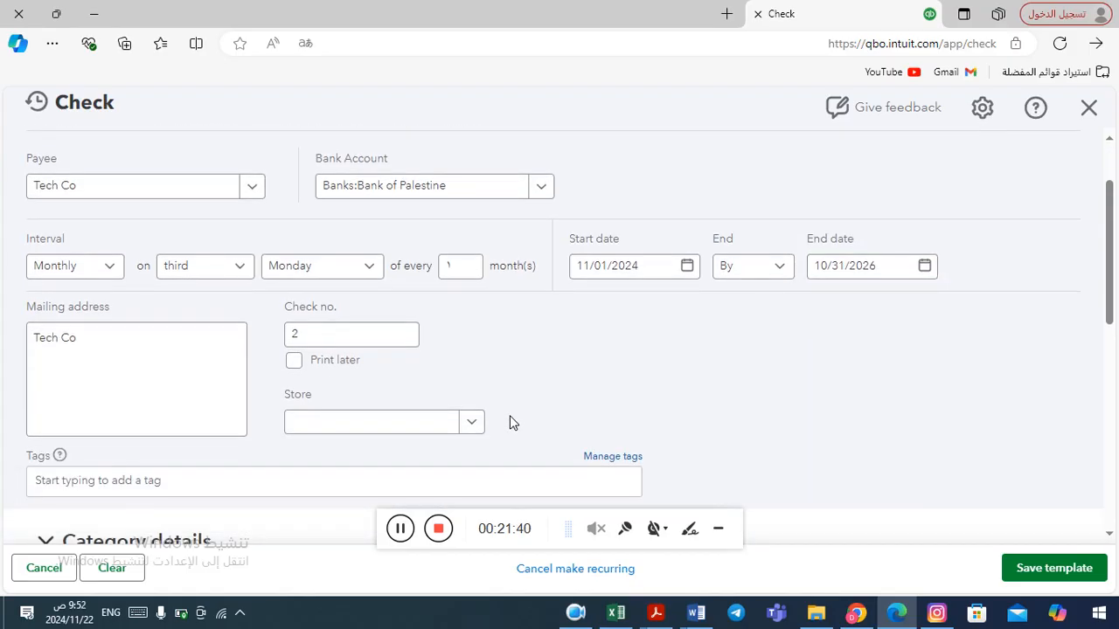
scroll(513, 423, down, 1)
scroll(513, 423, down, 1)
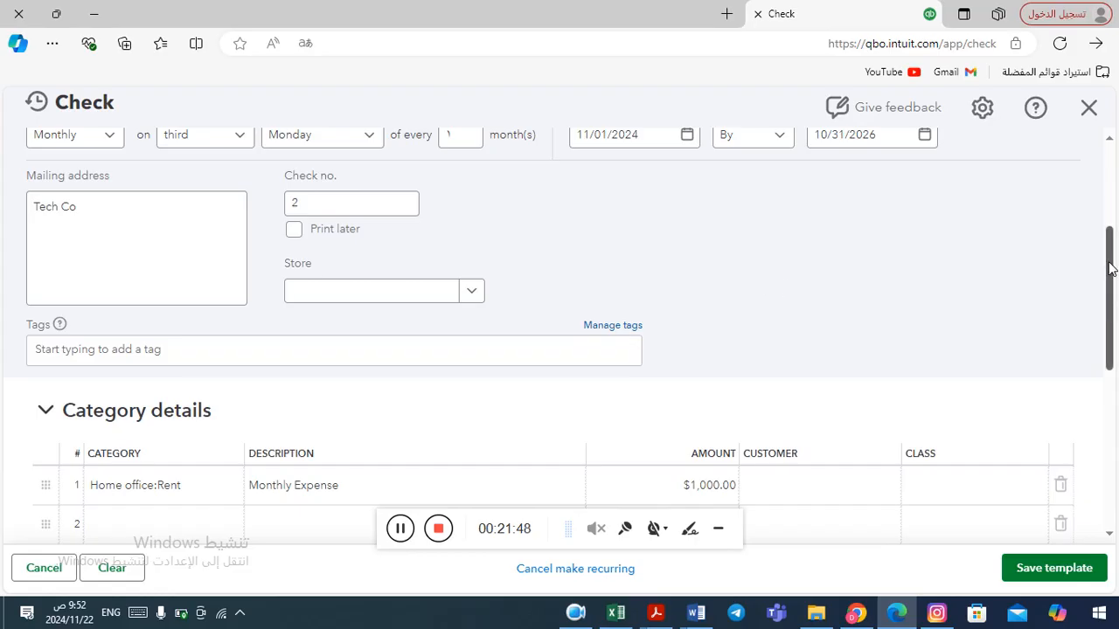
drag(1110, 271, 1080, 177)
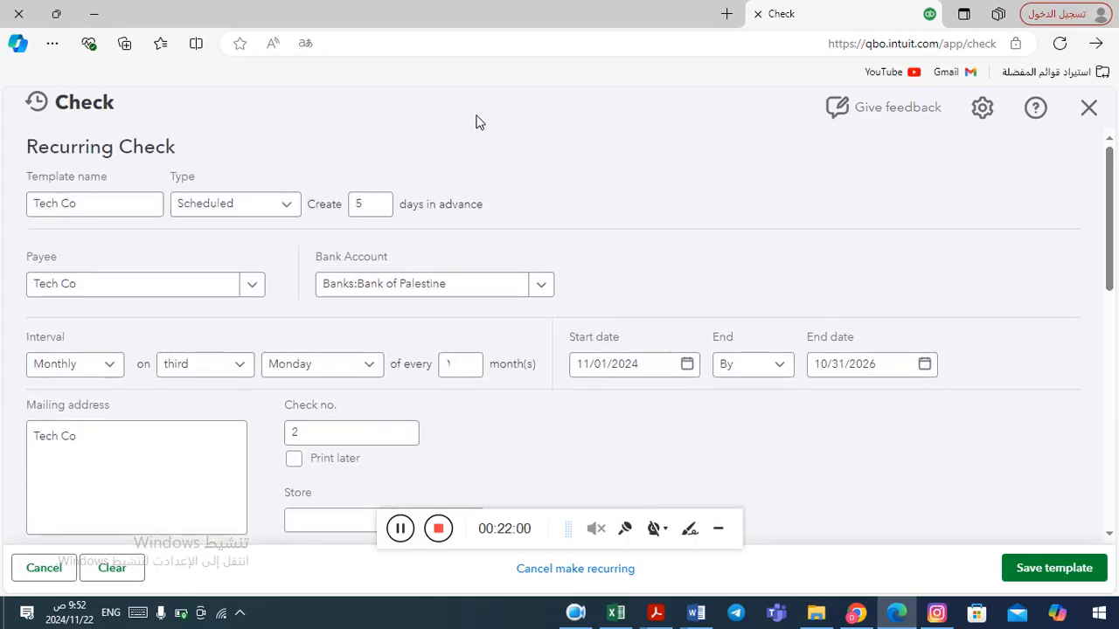
click(1069, 573)
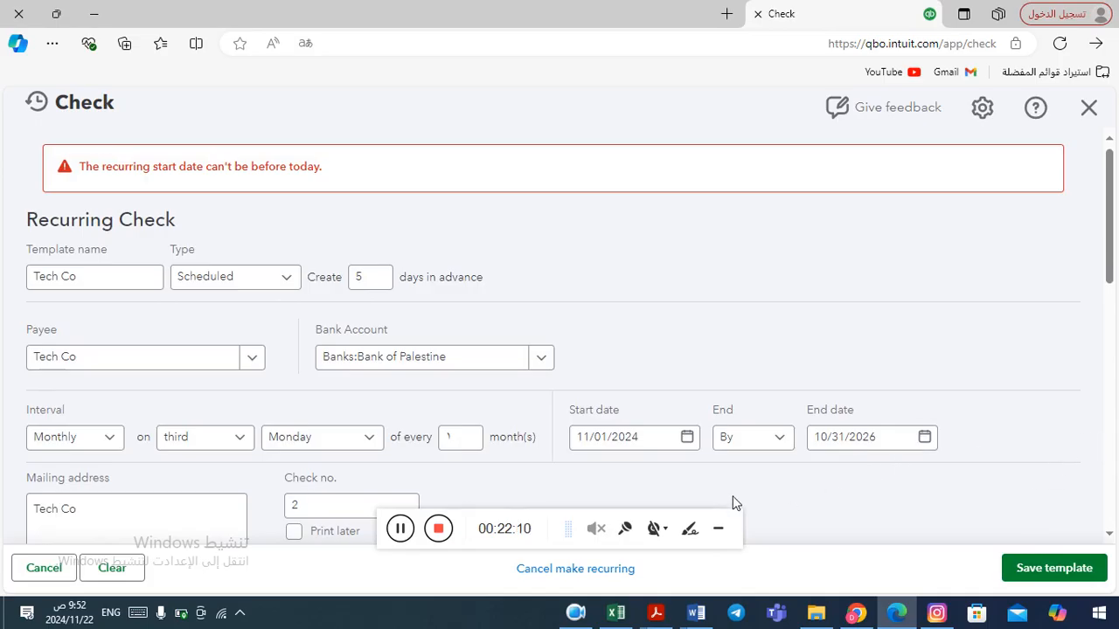
Change the start date to 12/02/2024 and save the recurring check template.
click(687, 437)
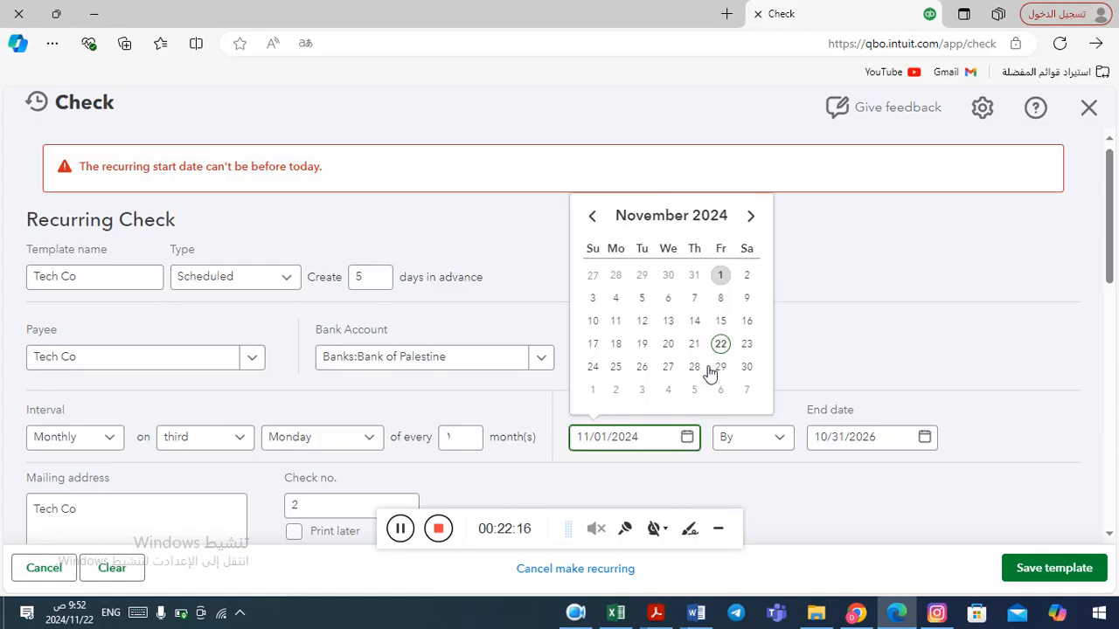
click(751, 216)
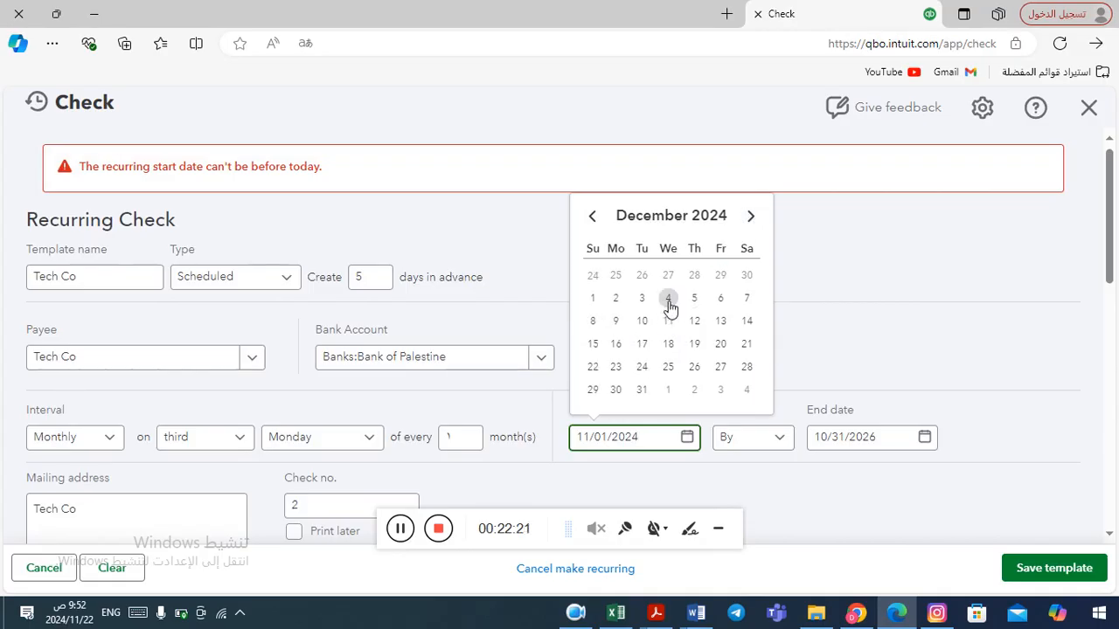
click(616, 298)
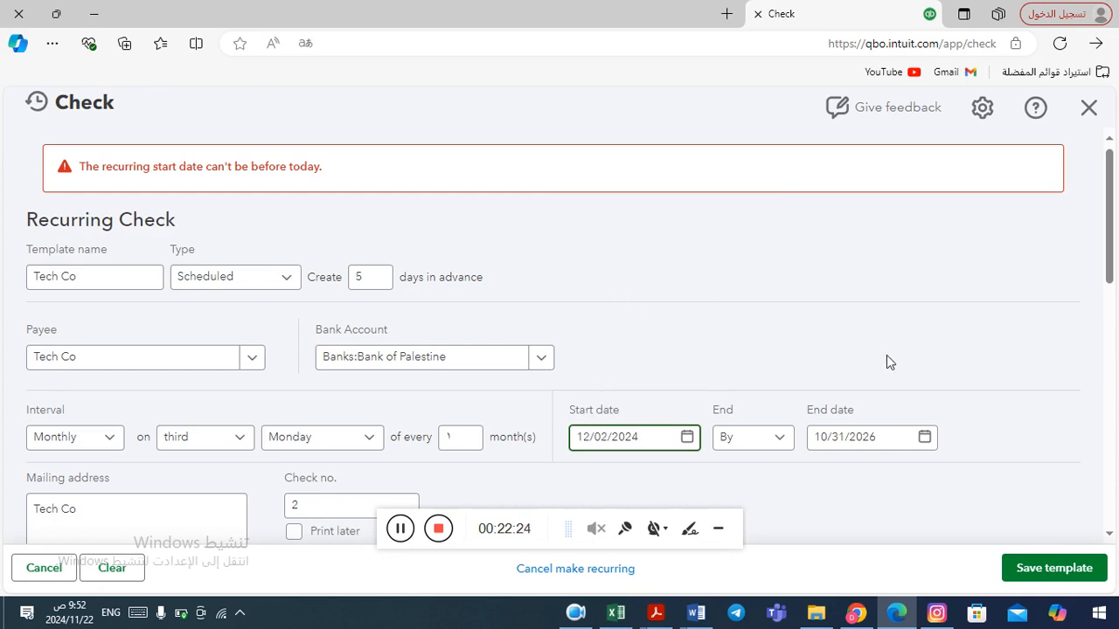
click(1054, 568)
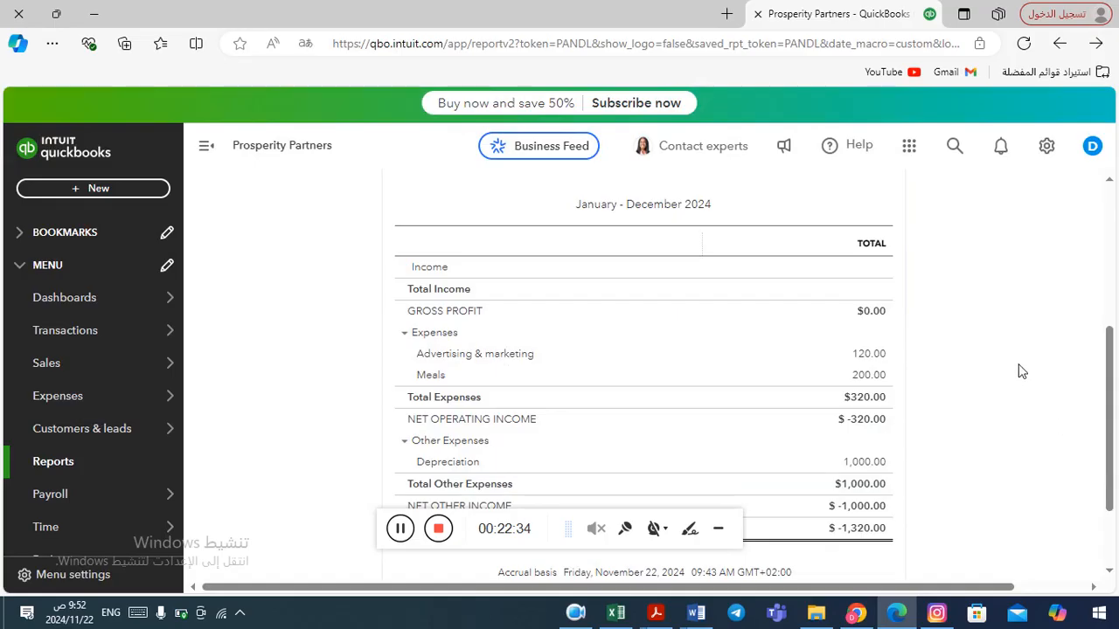
Review the Profit and Loss report for January to December 2024.
scroll(1112, 190, up, 1)
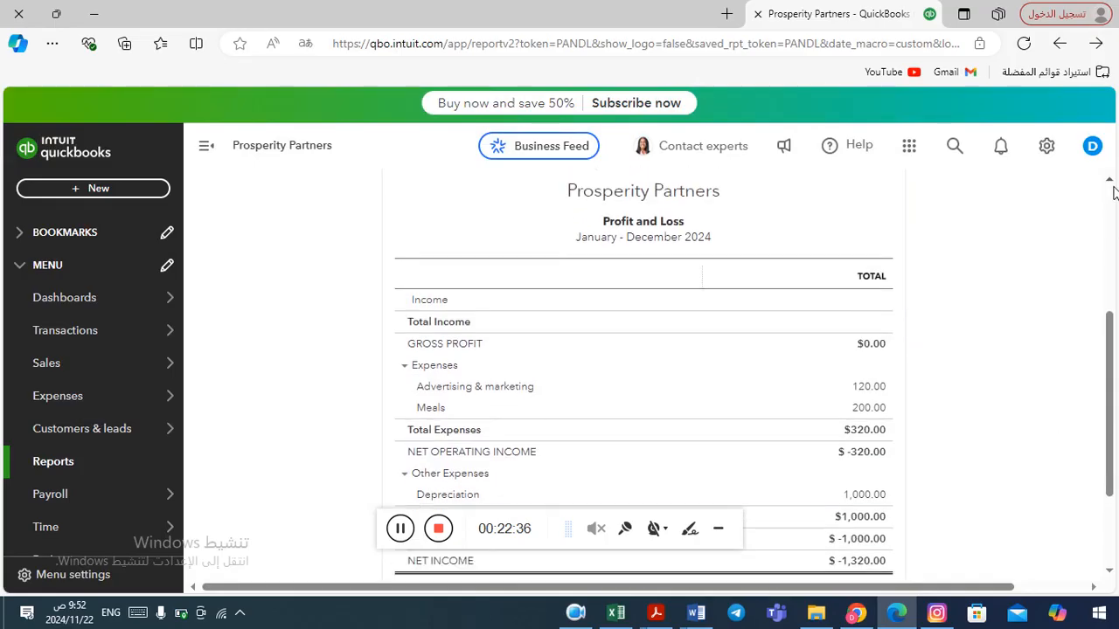
scroll(1114, 193, up, 3)
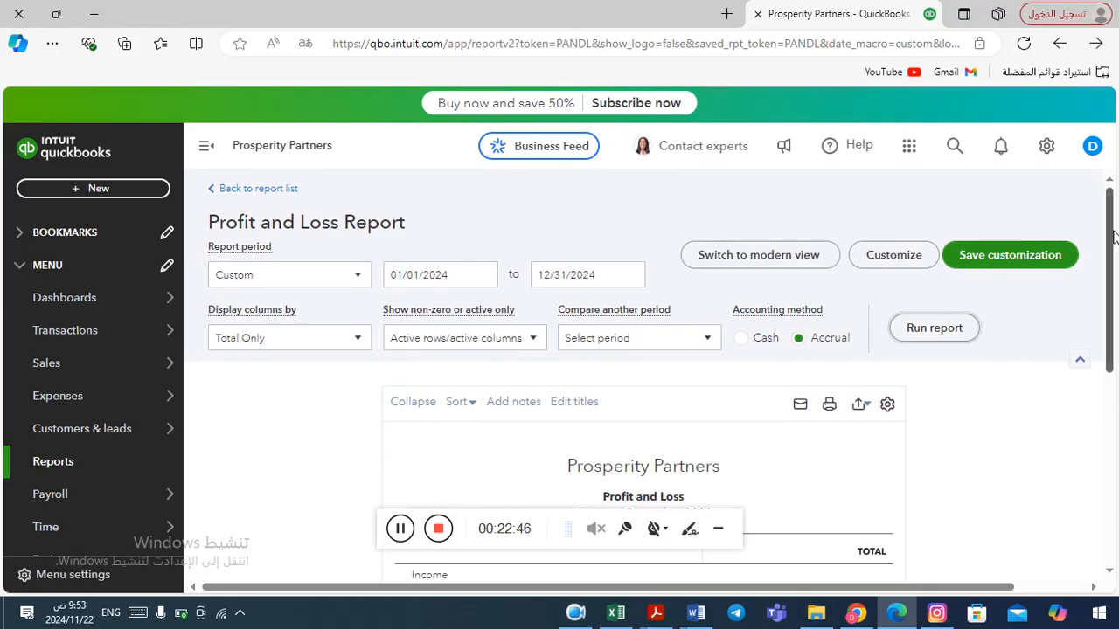
drag(1112, 241, 1095, 220)
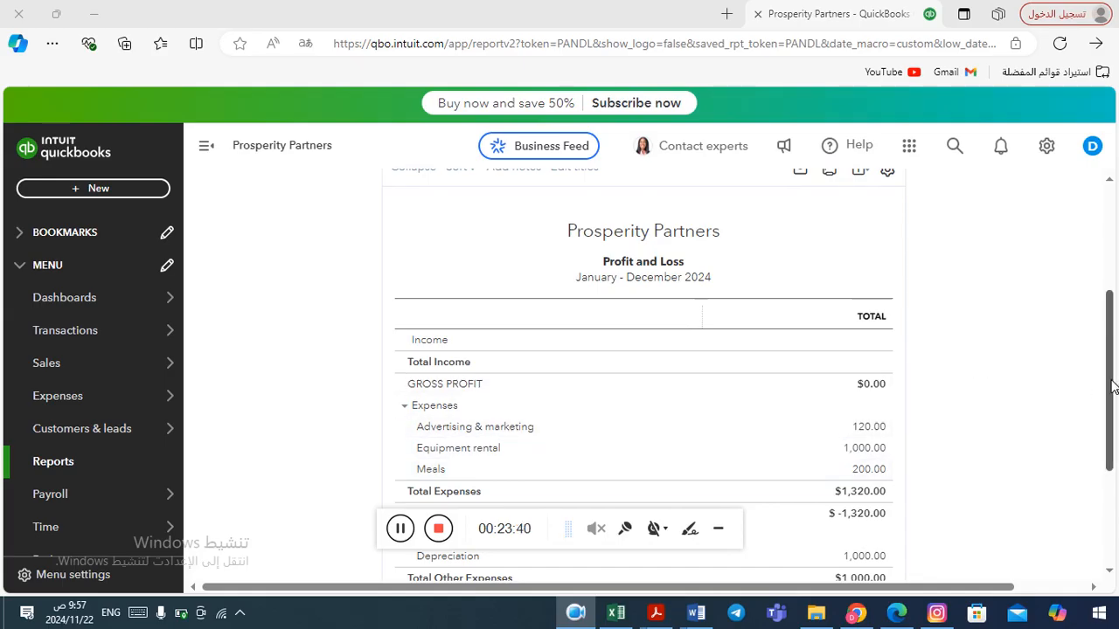
mouse_move(1112, 387)
mouse_down()
mouse_move(1109, 346)
mouse_move(1109, 368)
mouse_up()
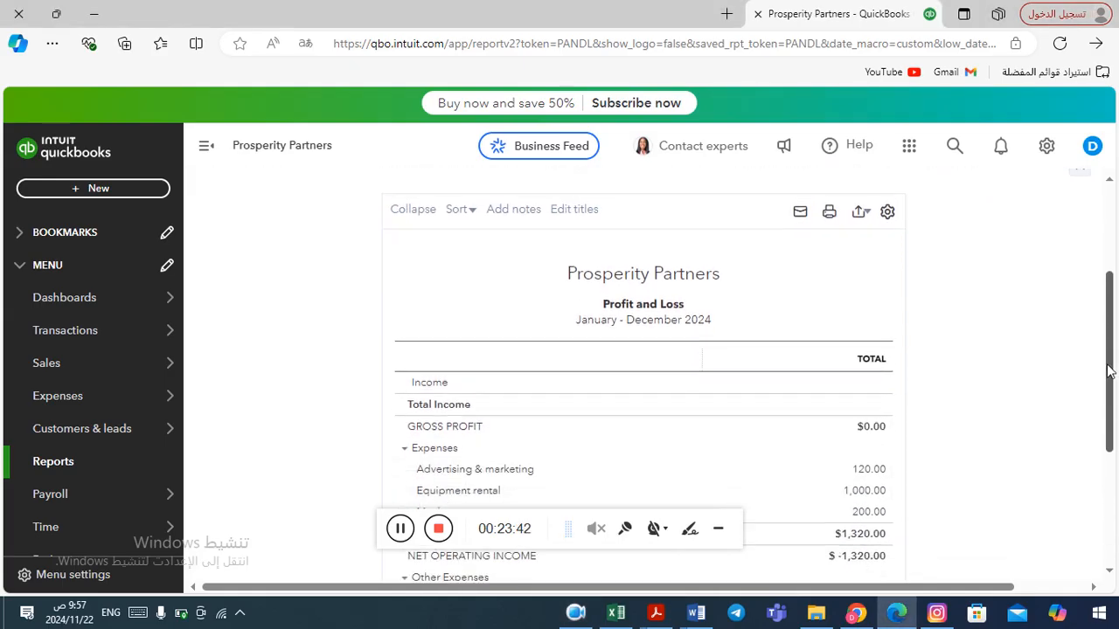